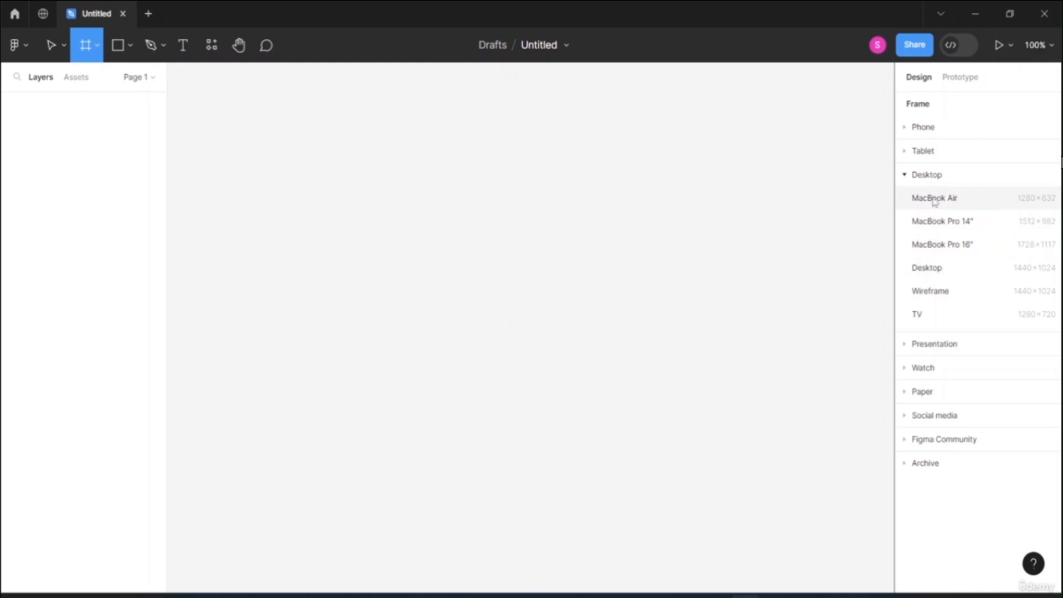
- Create a MacBook Air frame of 1280 × 832 and add a layout grid to it
click(934, 199)
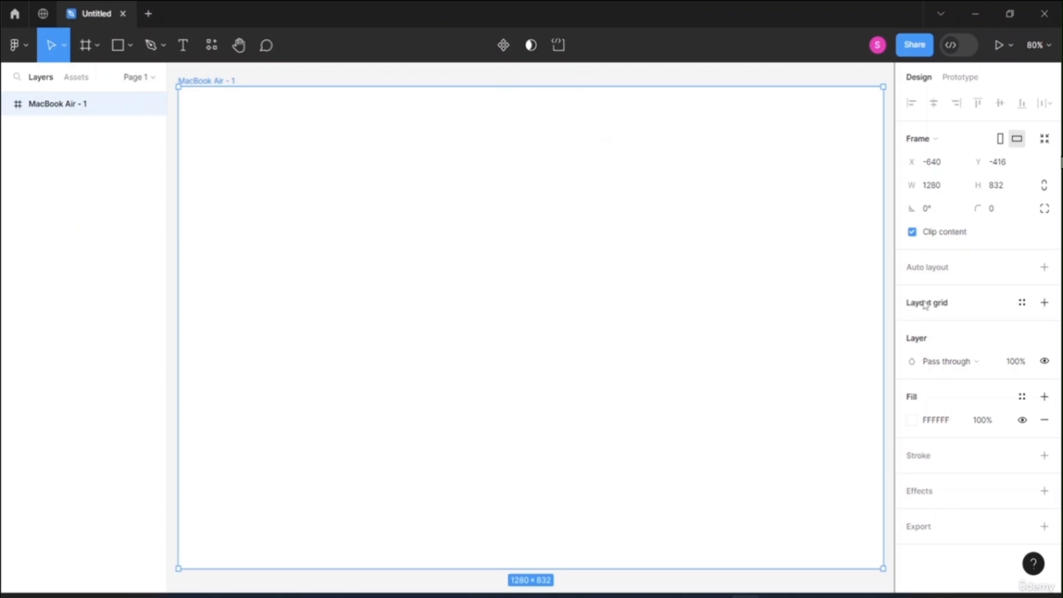
click(1022, 302)
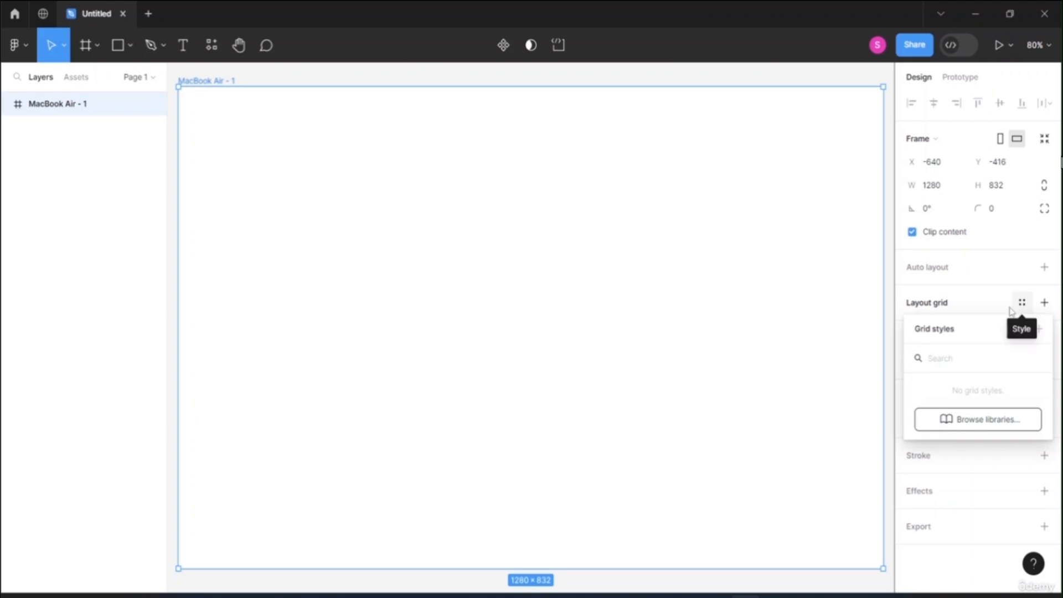
click(911, 300)
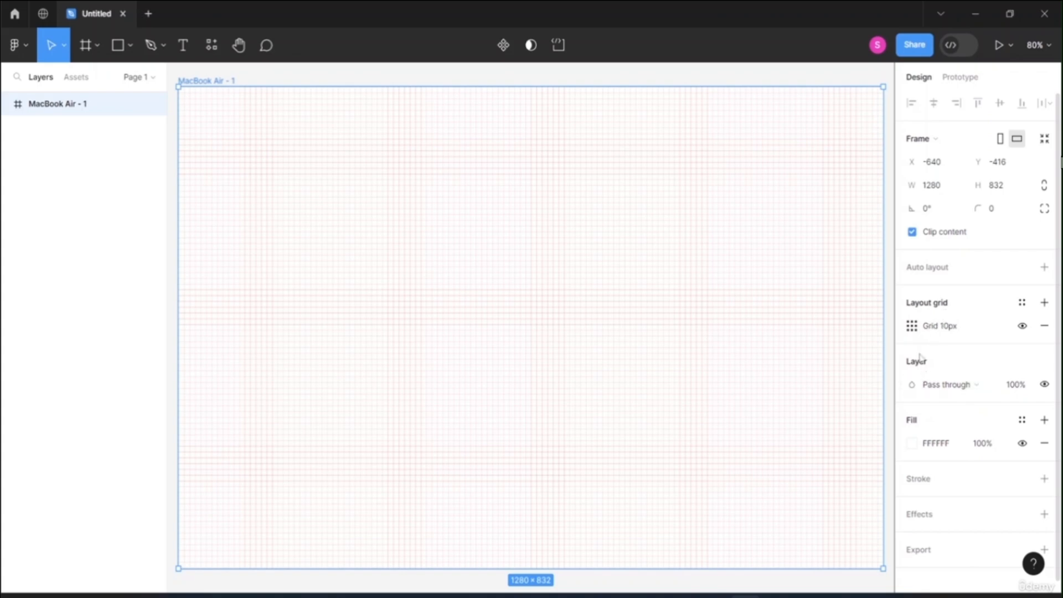
- Set the frame's layout grid size to 126 px
click(915, 335)
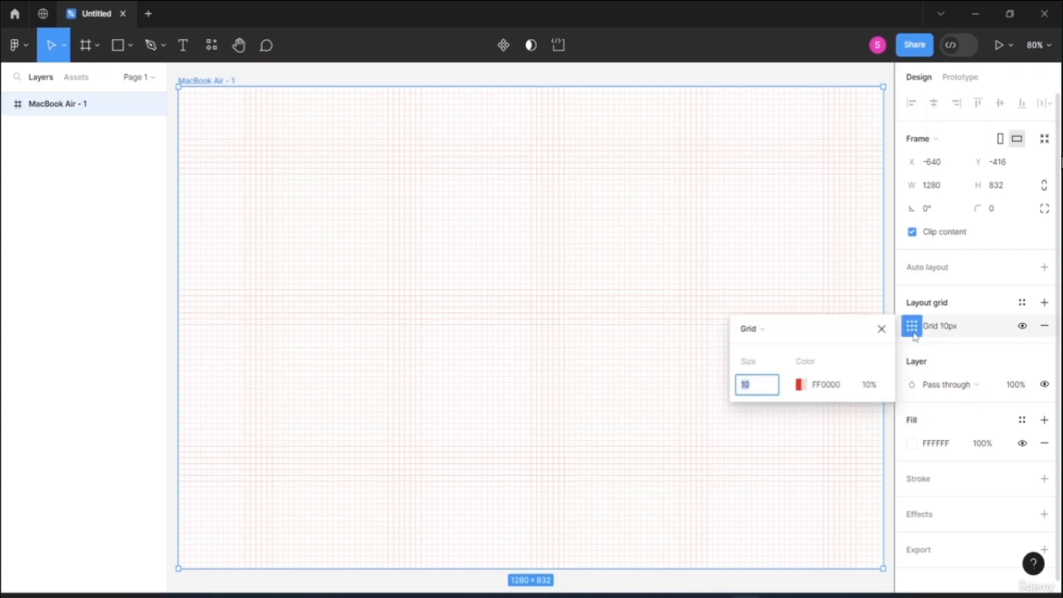
click(757, 386)
text(120)
key(Return)
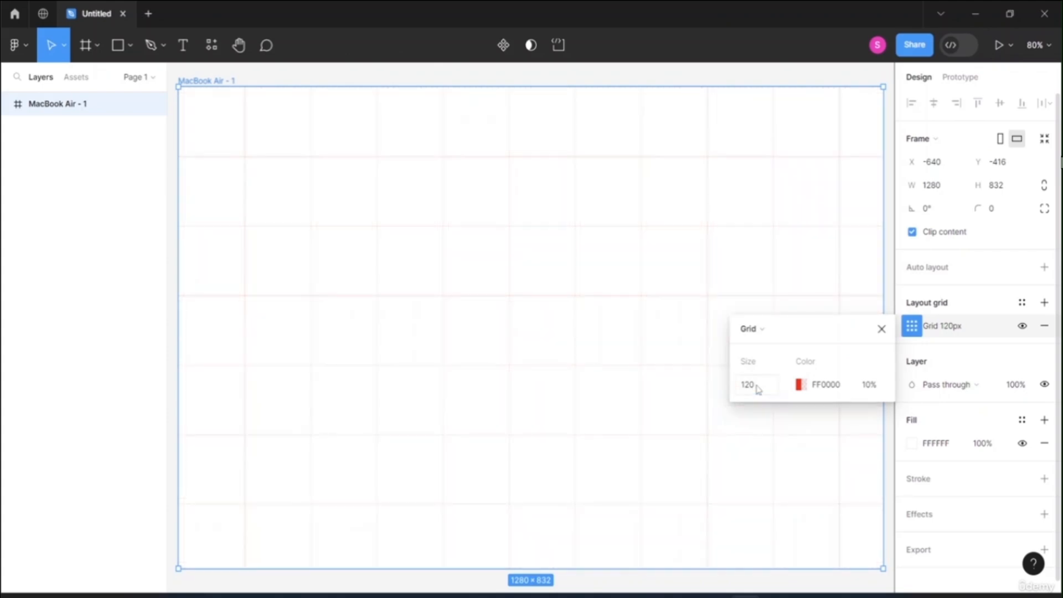
click(764, 389)
click(764, 390)
key(Return)
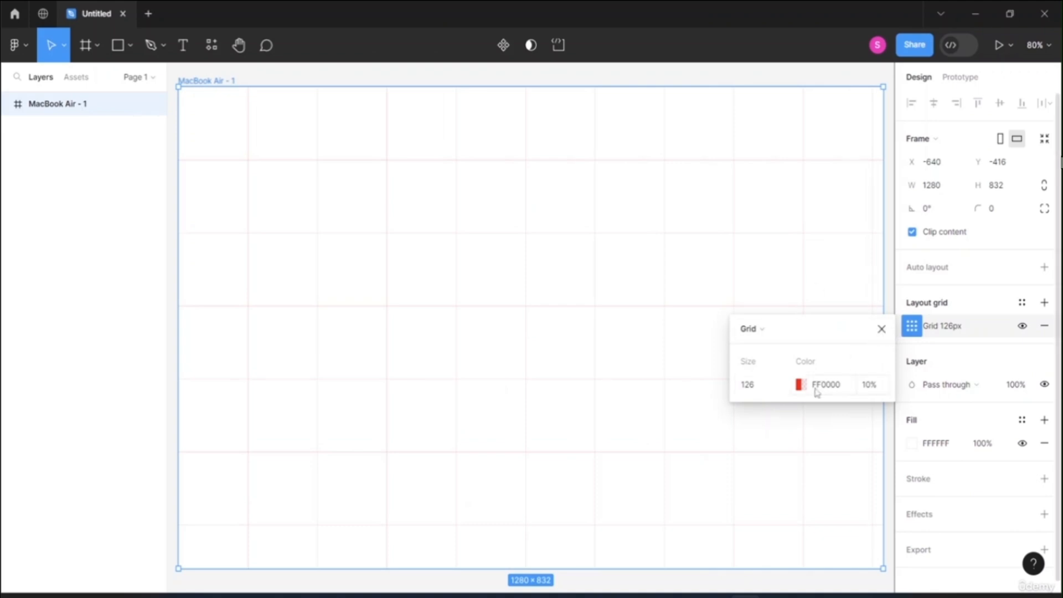
click(882, 329)
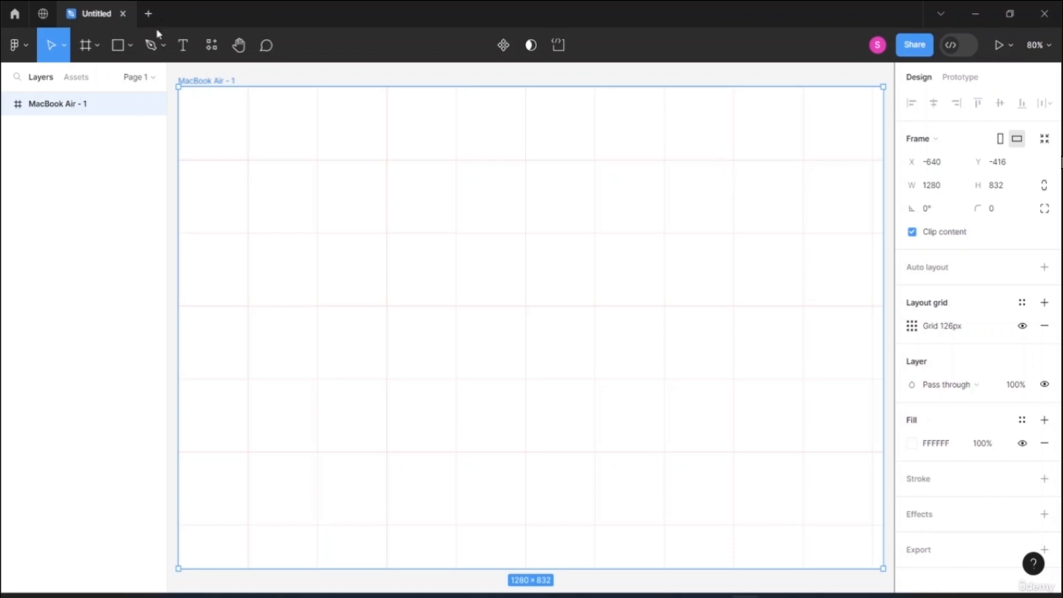
- Draw a 126 × 126 square filling one grid cell in the frame's second row, at X 882, Y 126
click(131, 45)
click(121, 84)
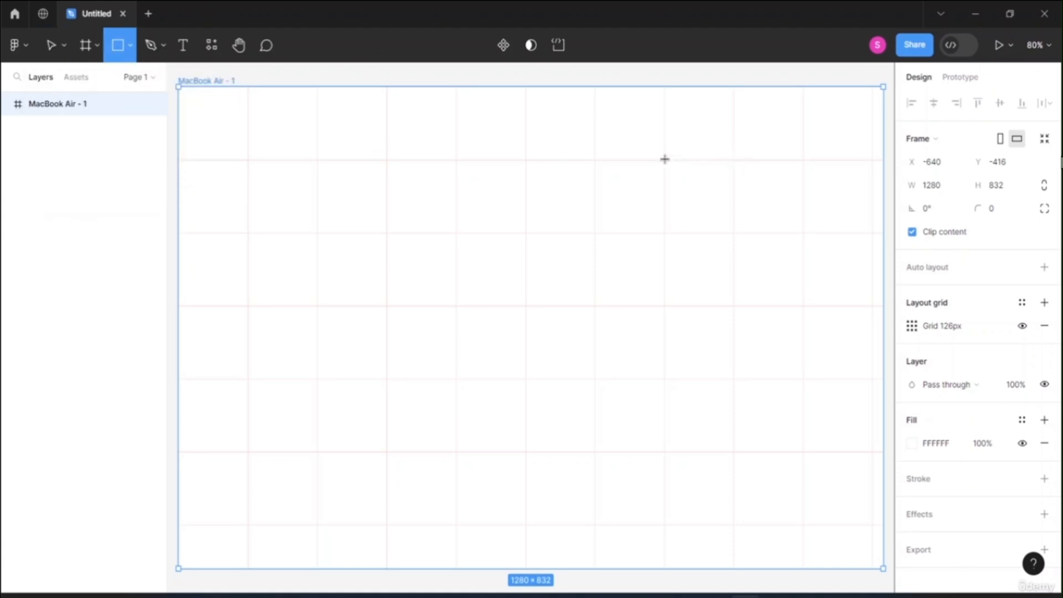
mouse_move(664, 159)
mouse_down()
mouse_move(686, 197)
mouse_move(735, 236)
mouse_up()
click(768, 210)
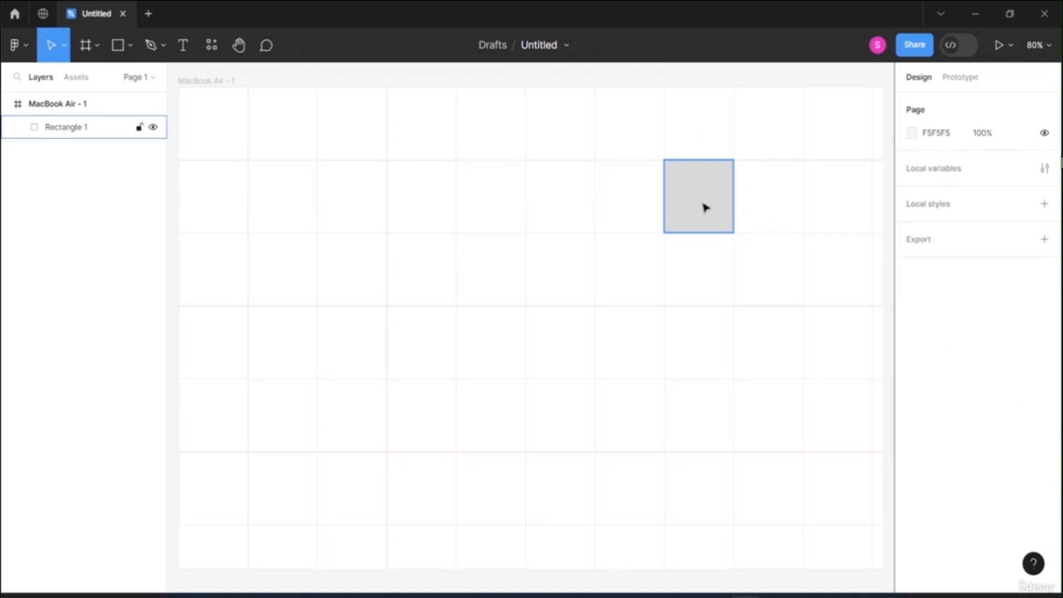
- Duplicate the square along grid cells into a stepped nine-square path down to the sixth row, plus a separate square at X 1134, Y 378
drag(705, 208, 775, 210)
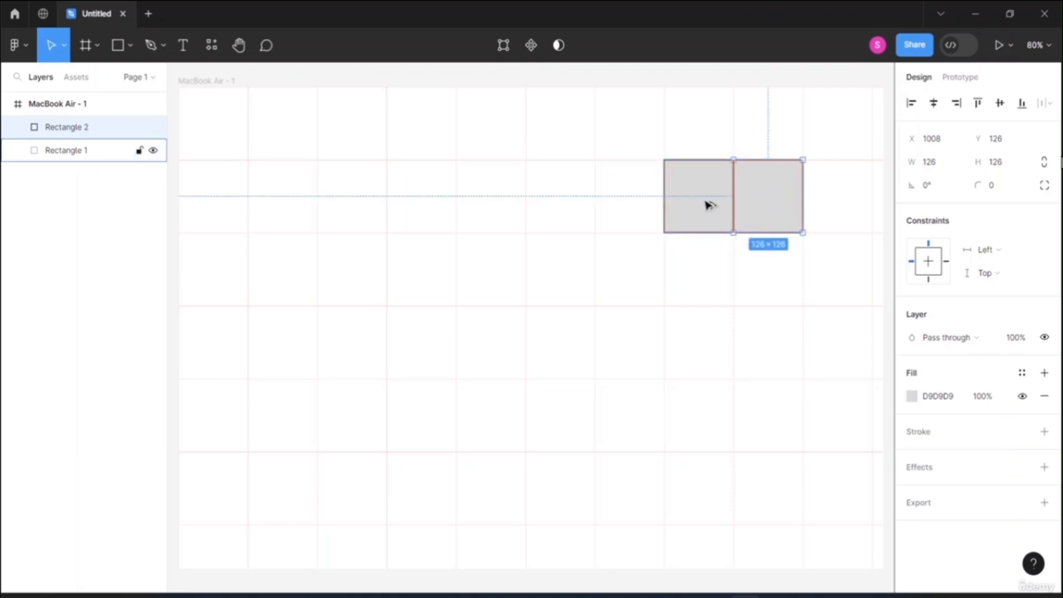
drag(707, 204, 778, 481)
click(829, 398)
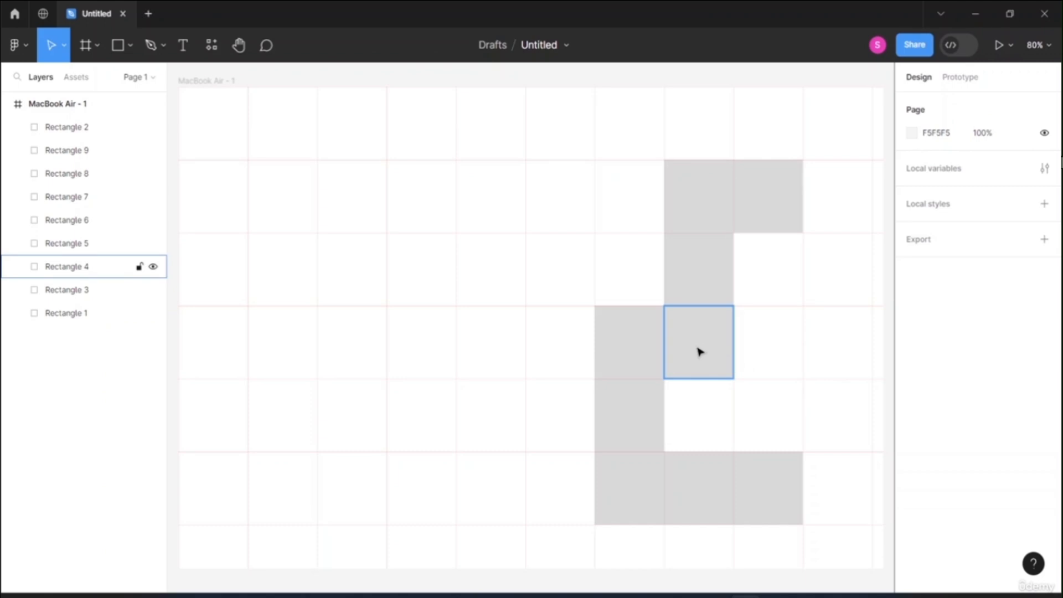
drag(700, 352, 837, 355)
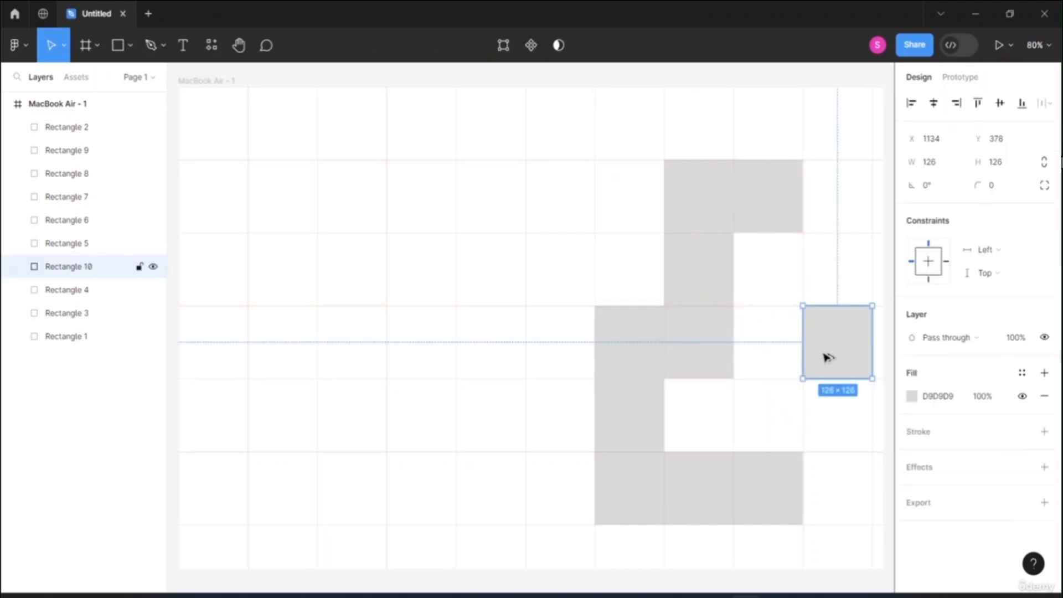
drag(782, 477, 833, 472)
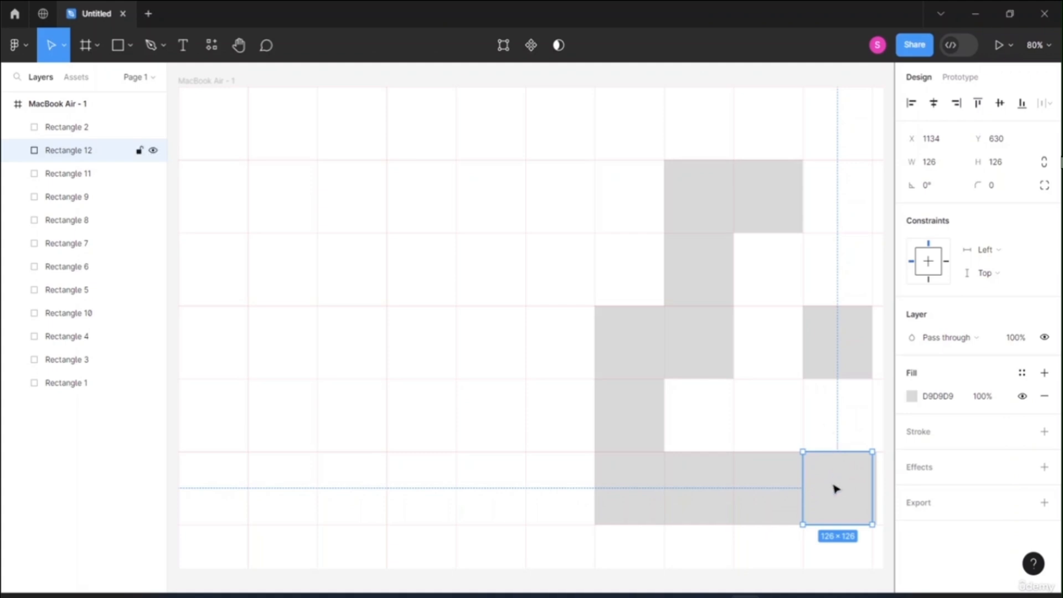
key(ctrl+z)
key(ctrl+z)
- Duplicate the lowest row's last square into the two cells below the separate square, at X 1134, Y 630 and Y 504
scroll(847, 491, up, 1)
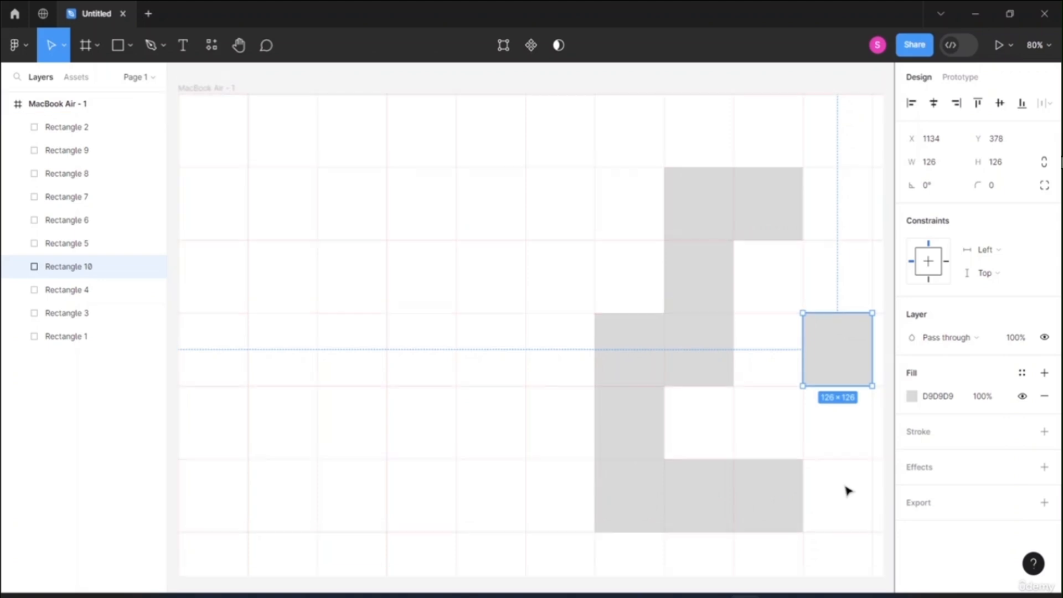
click(767, 495)
drag(770, 496, 834, 420)
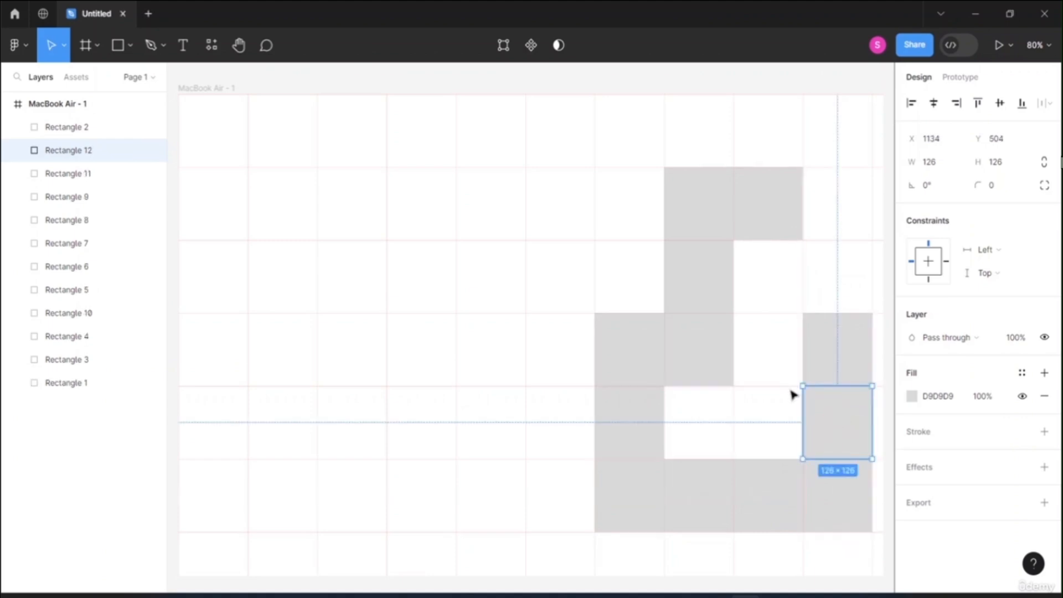
click(787, 380)
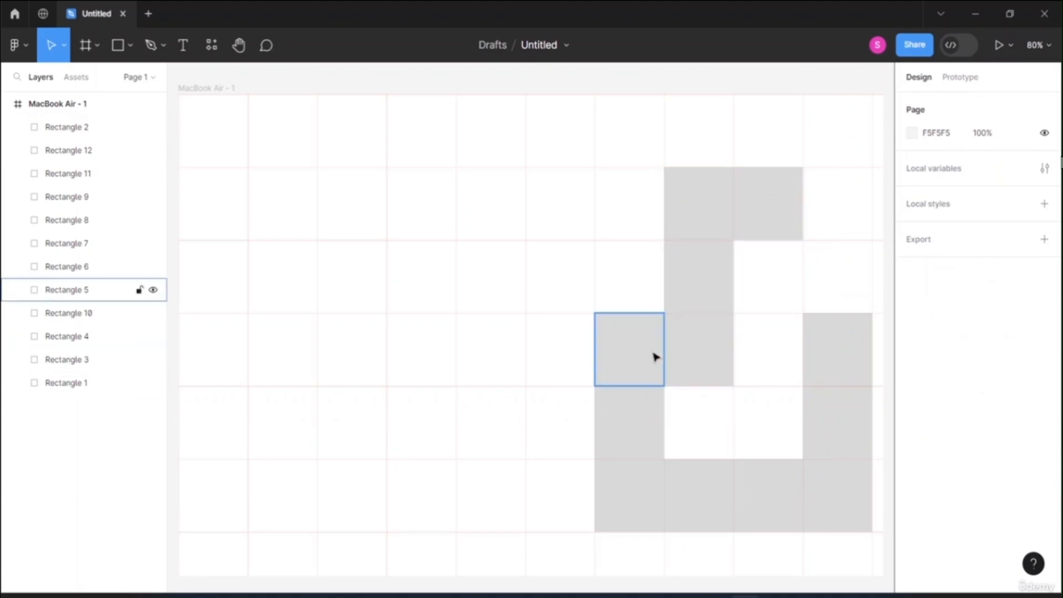
- Round the top-right corner of the upper row's right square to a radius of 105
click(763, 195)
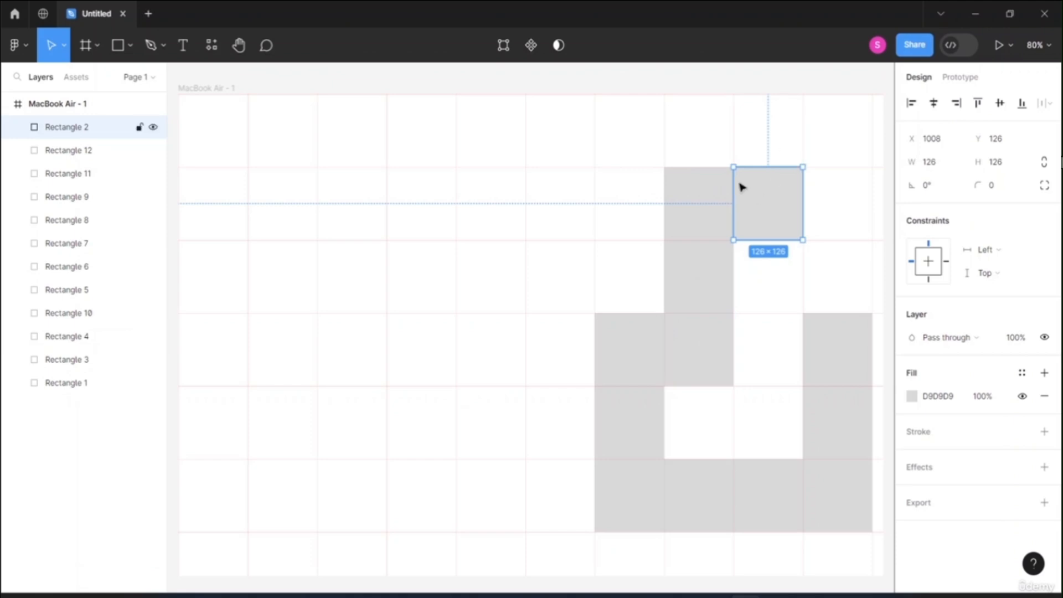
double_click(768, 211)
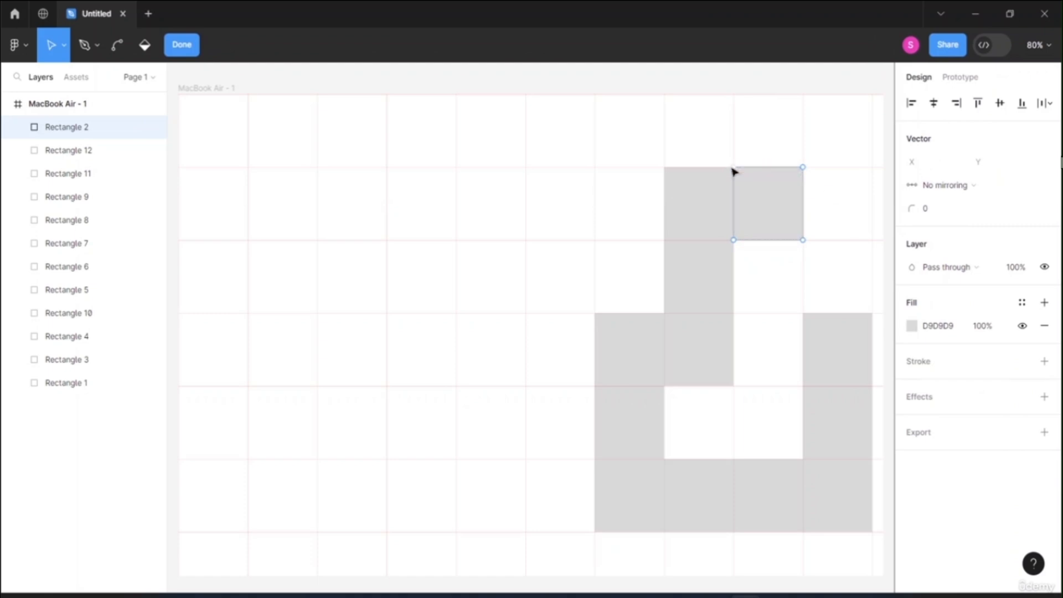
click(804, 169)
drag(912, 206, 1054, 220)
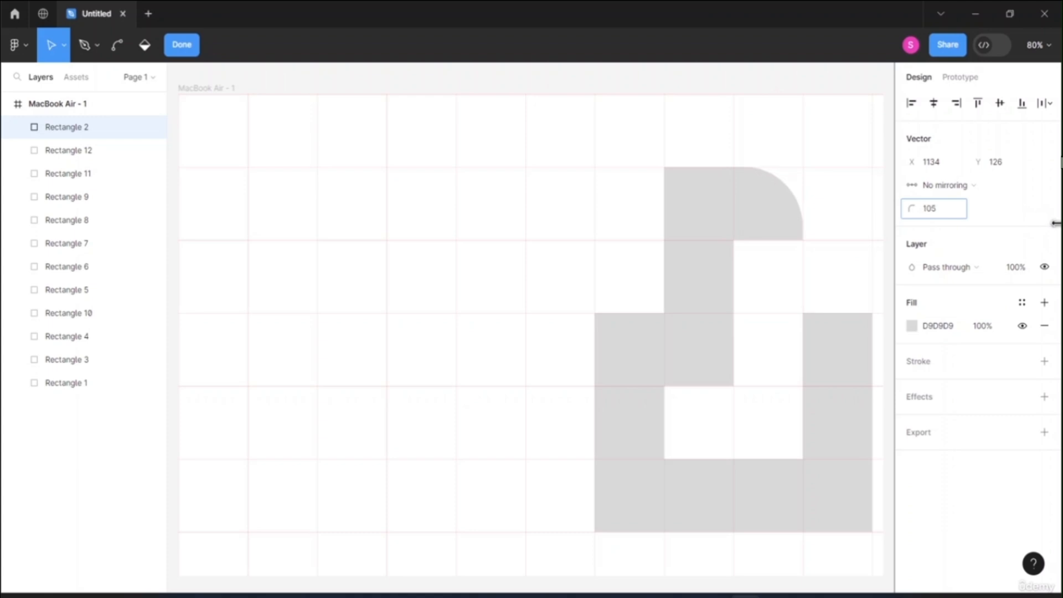
key(Escape)
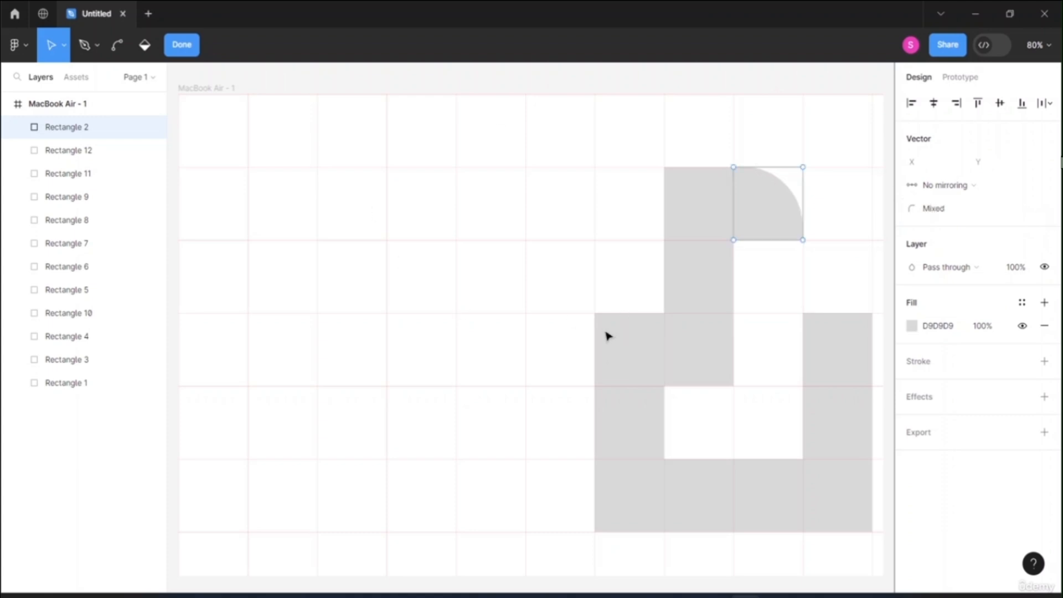
key(Escape)
- Round the top-left corner of the uppermost square in the leftmost column to a radius of 98
double_click(639, 367)
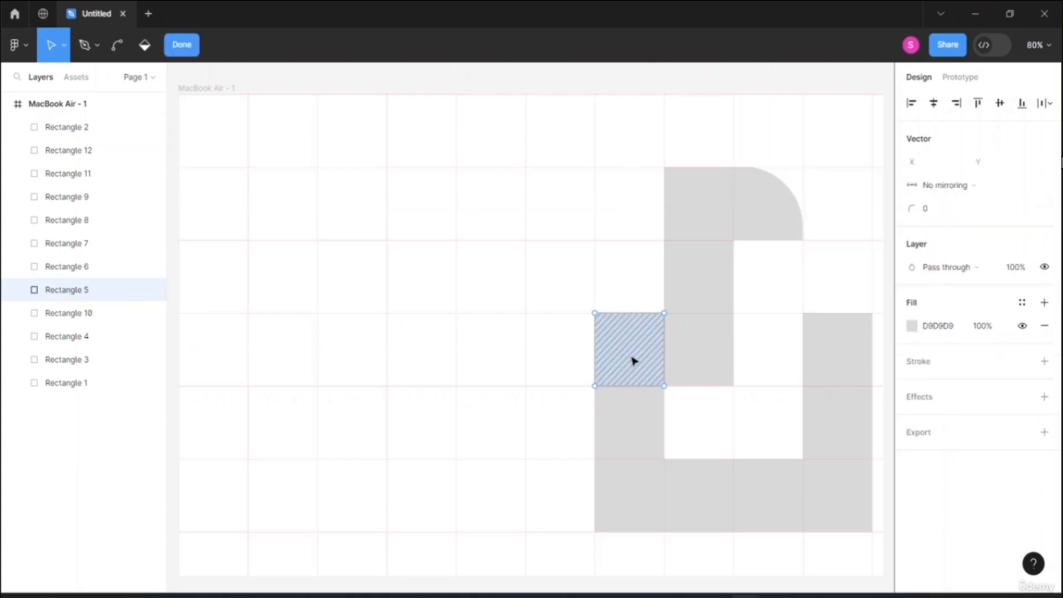
click(595, 314)
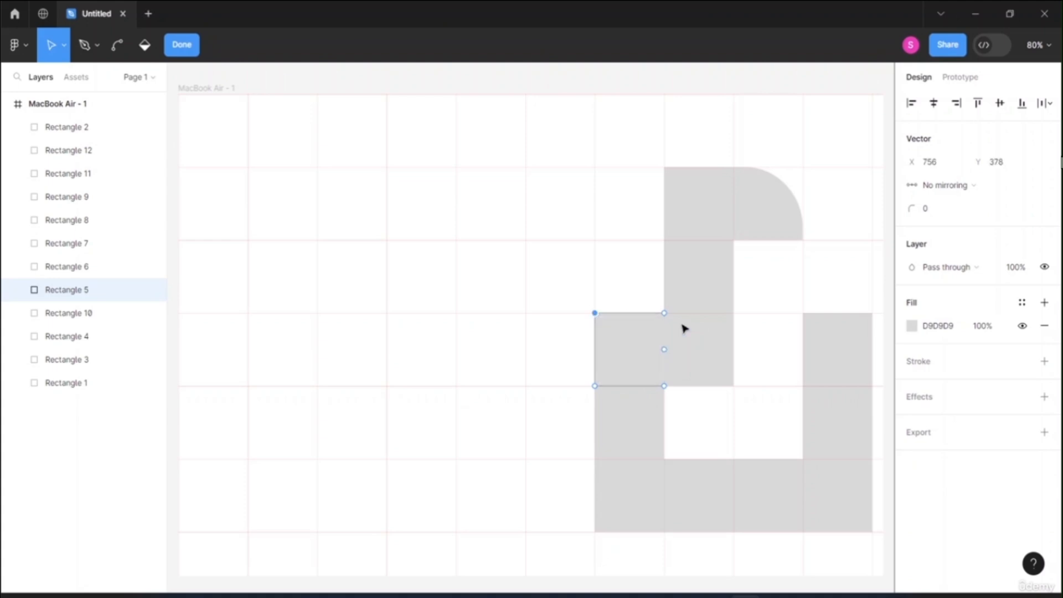
drag(916, 209, 1046, 232)
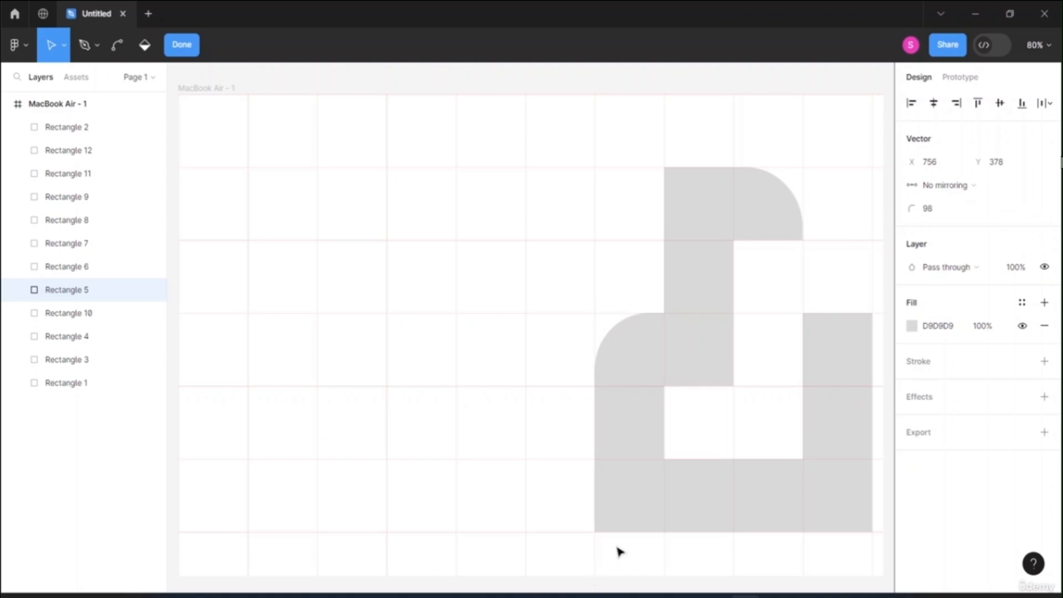
click(626, 510)
- Round the bottom-left corner of the shape's lower-left square to a radius of 113
click(629, 512)
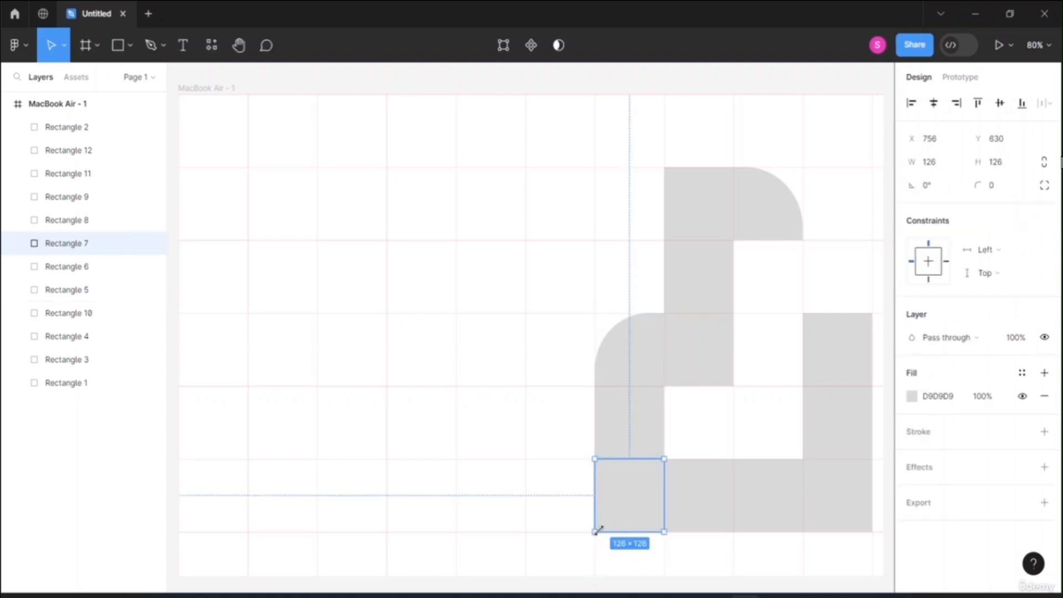
double_click(628, 515)
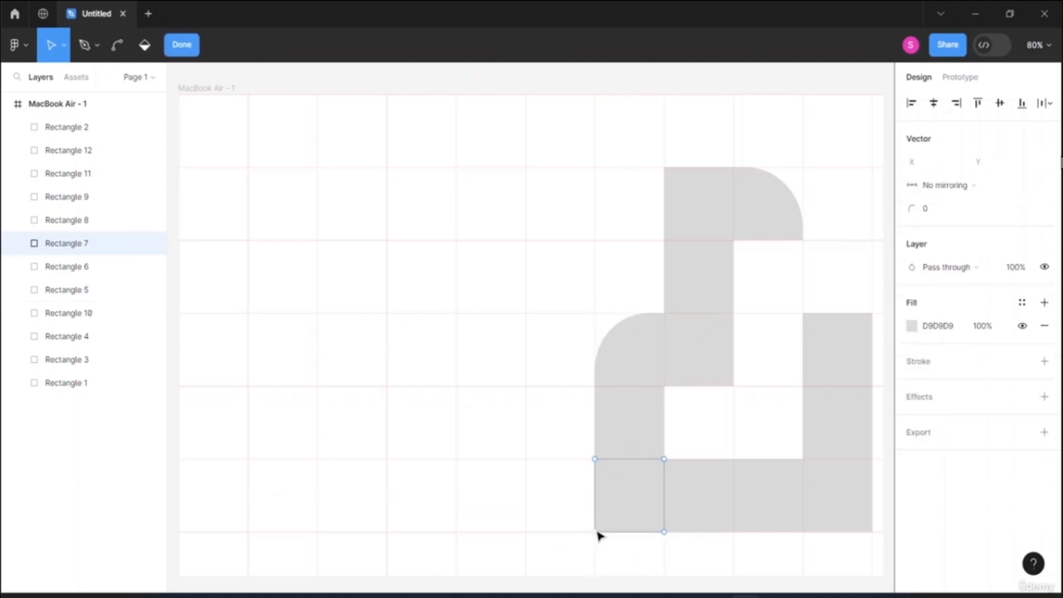
click(595, 532)
drag(911, 209, 10, 178)
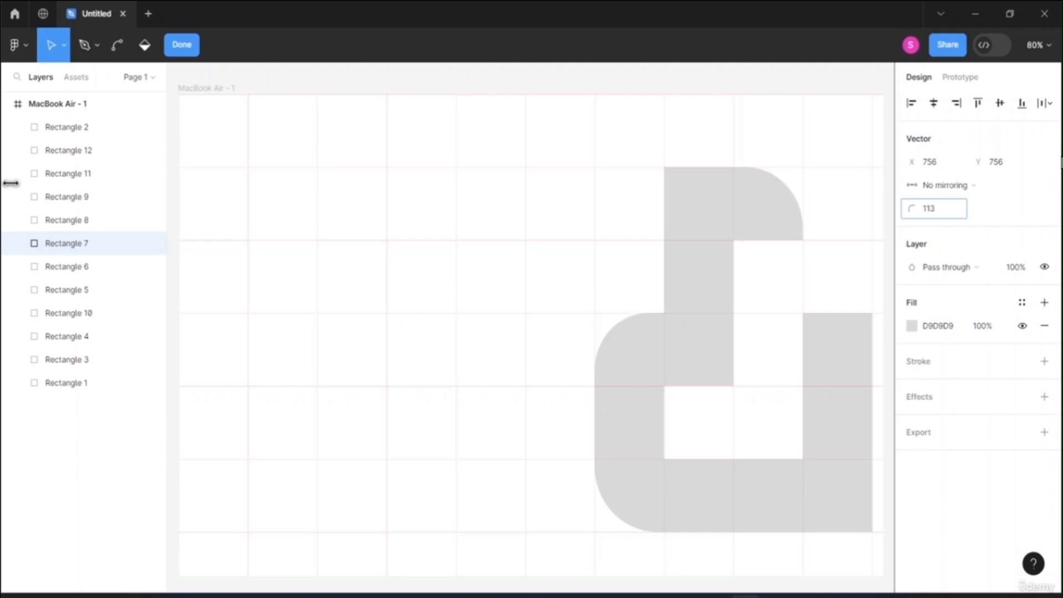
key(Escape)
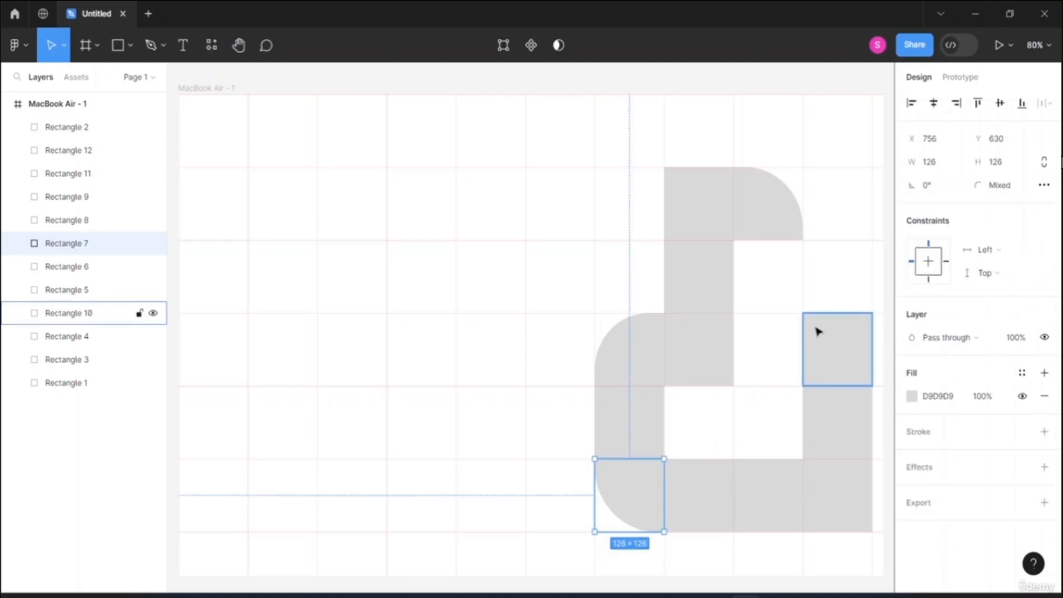
- Round the top-left corner of the uppermost square in the rightmost column to a radius of 134
click(838, 349)
key(Return)
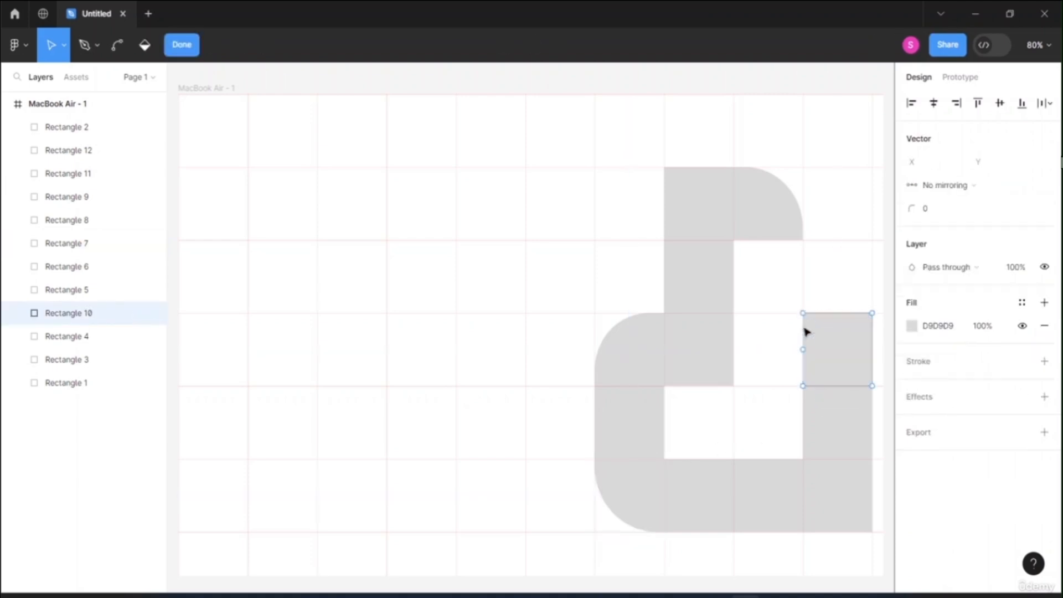
click(804, 316)
drag(909, 208, 39, 231)
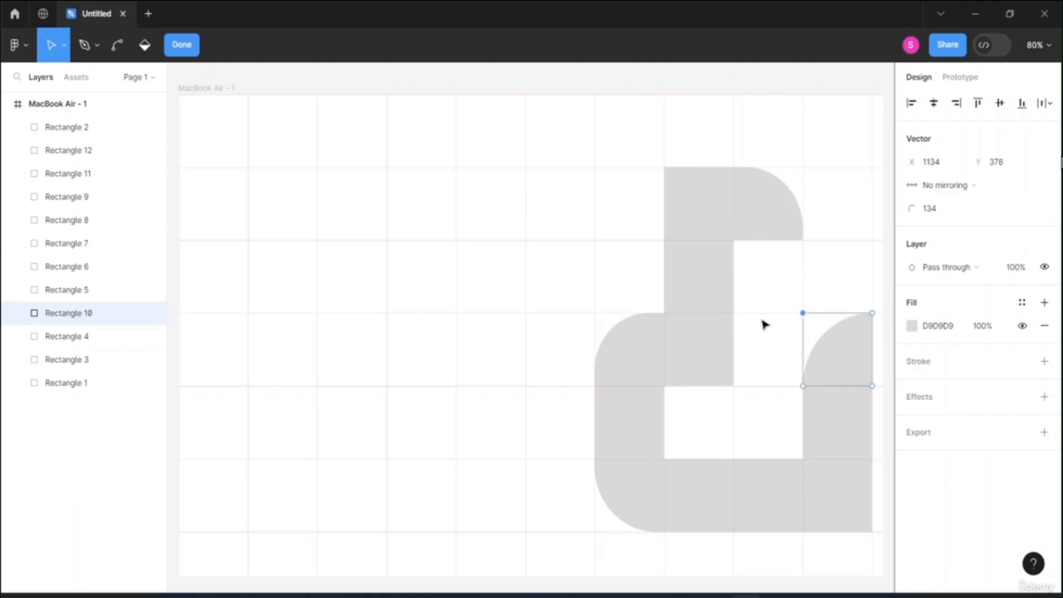
click(858, 523)
- Round the bottom-right corner of the shape's lower-right square into a large curve
click(844, 505)
double_click(858, 520)
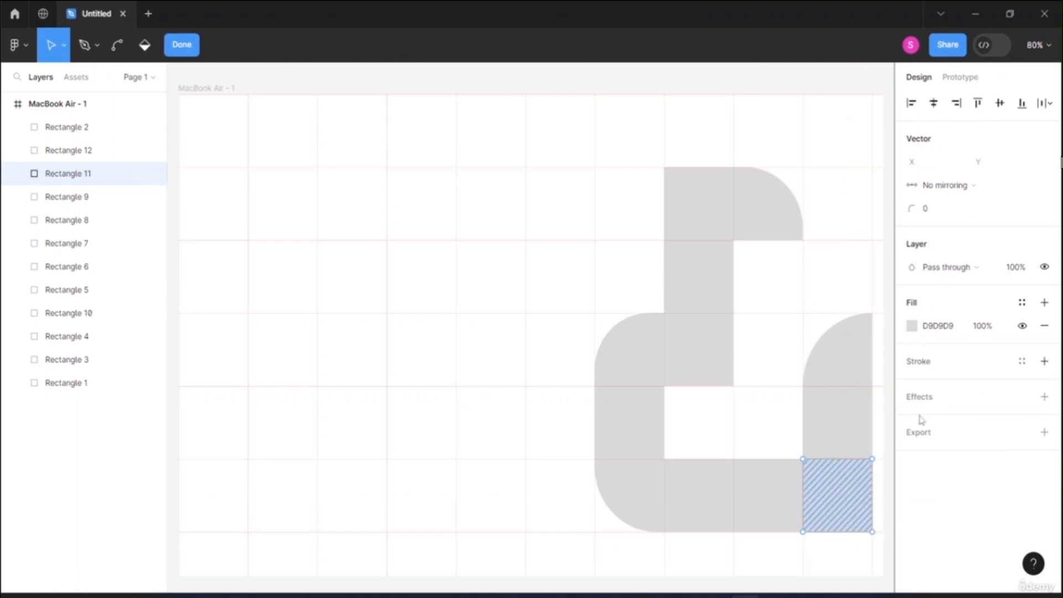
click(872, 532)
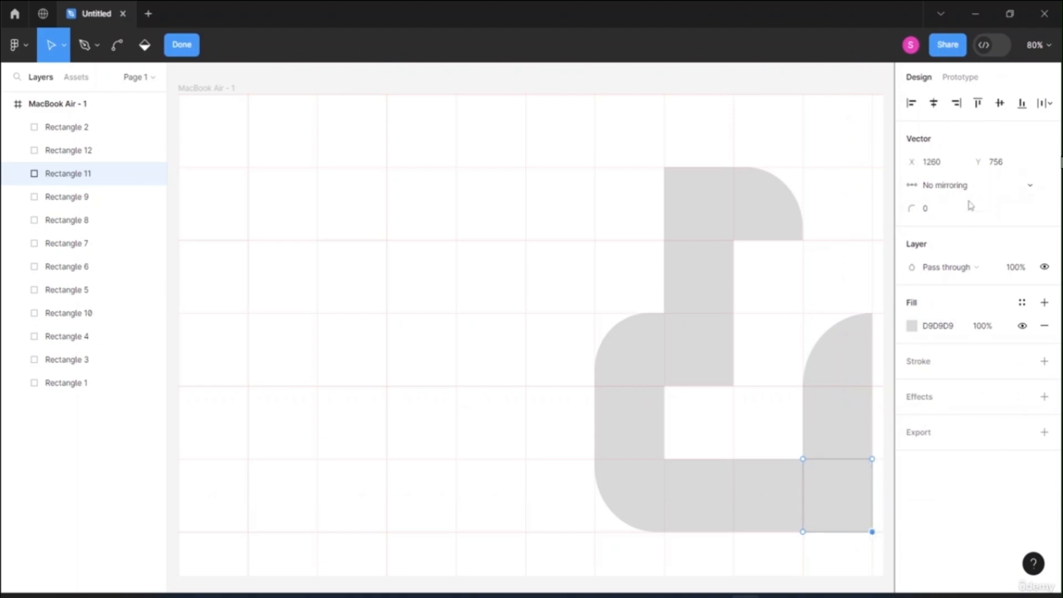
drag(911, 207, 9, 165)
drag(10, 159, 211, 161)
click(838, 397)
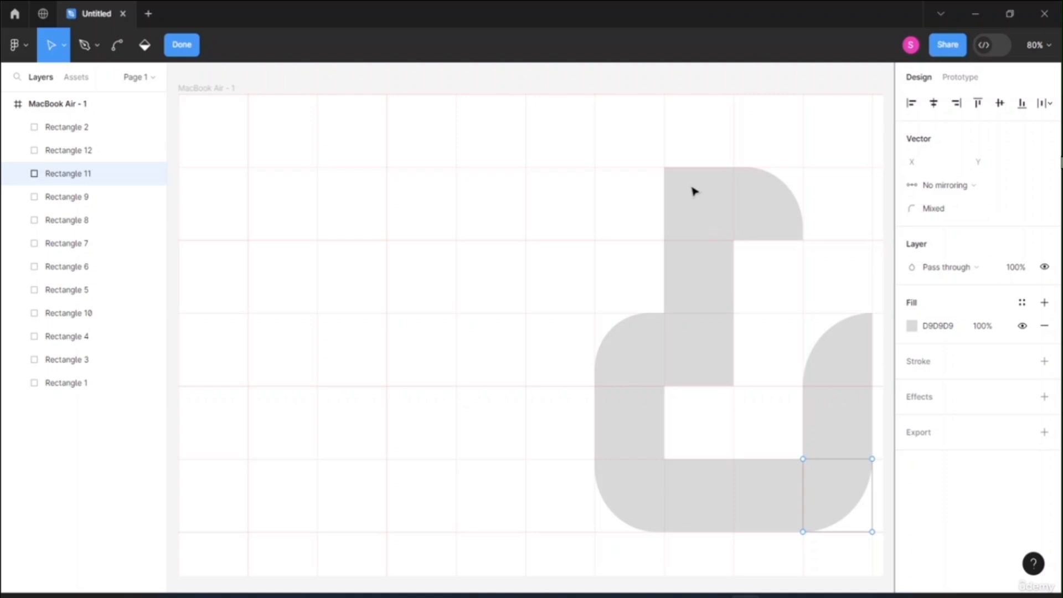
key(Escape)
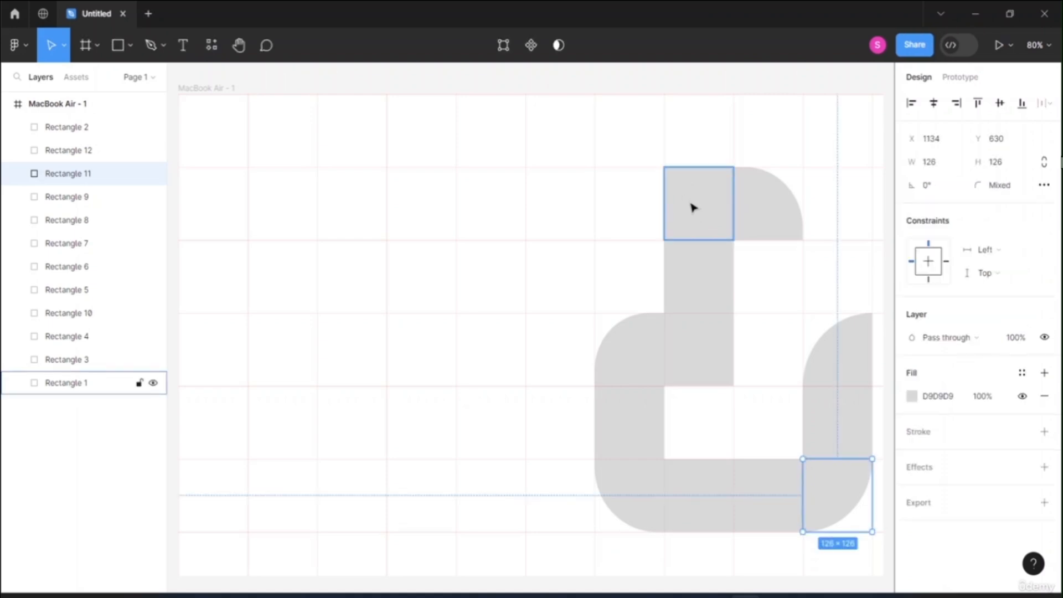
- Round the top-left corner of the upper row's left square to a radius of 106
double_click(693, 208)
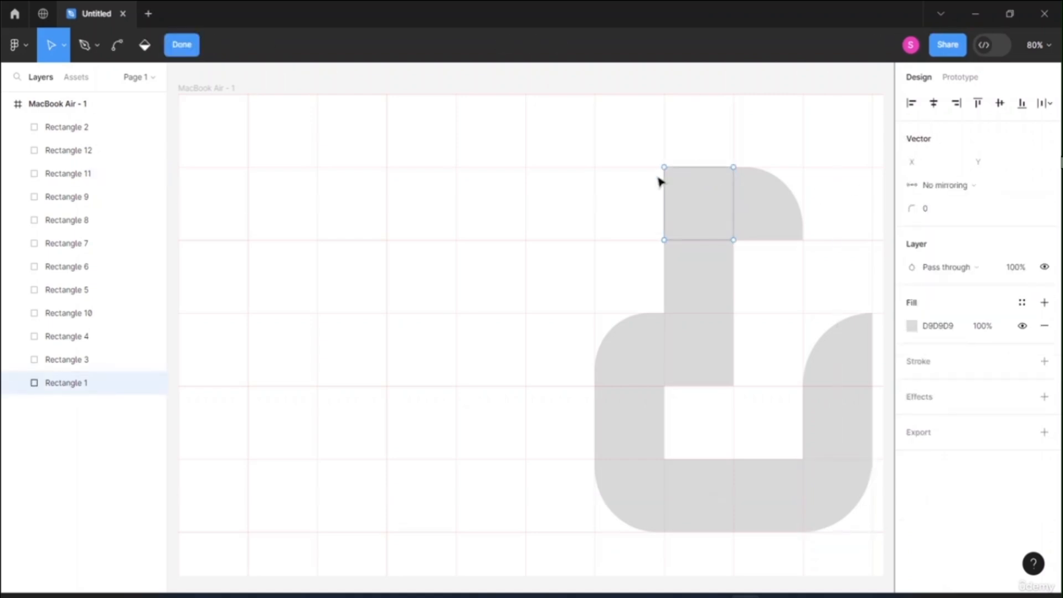
click(663, 167)
drag(912, 208, 8, 235)
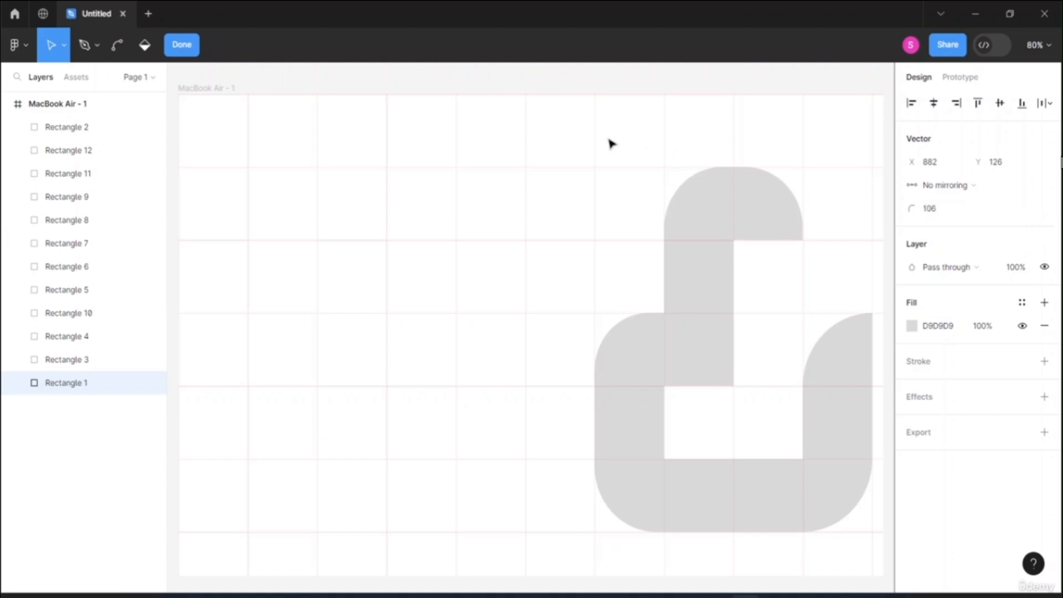
- Give the square directly below the shape's rounded top row a black inside stroke of 11 and remove its fill
click(698, 203)
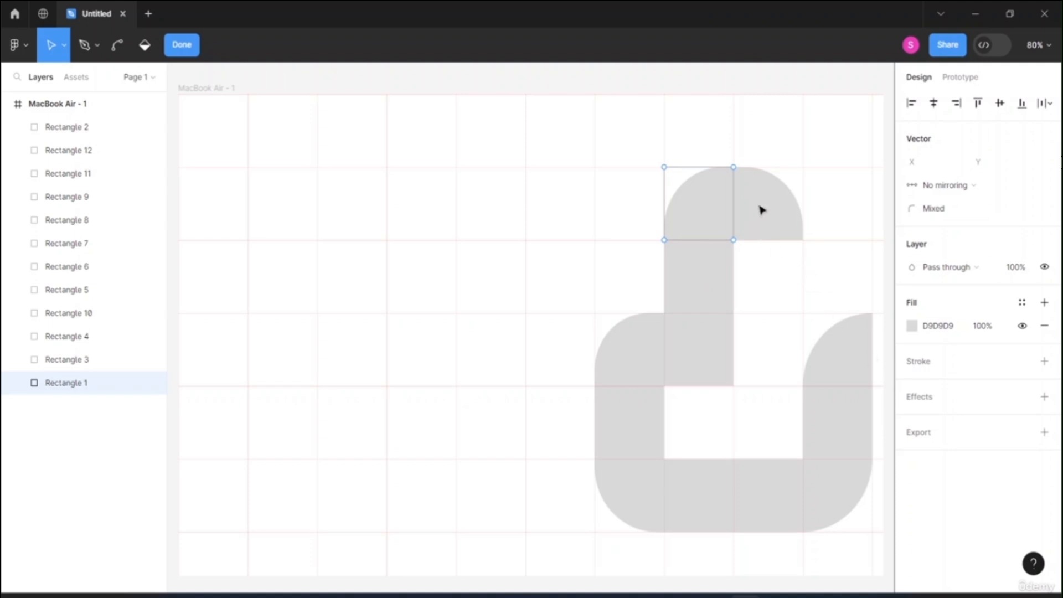
key(Escape)
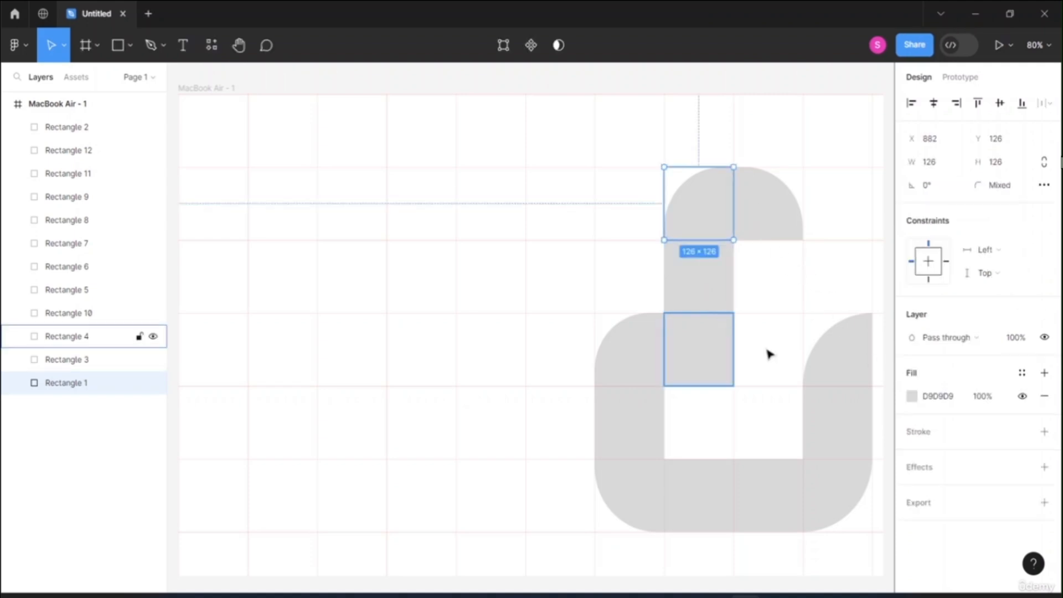
key(Escape)
click(701, 284)
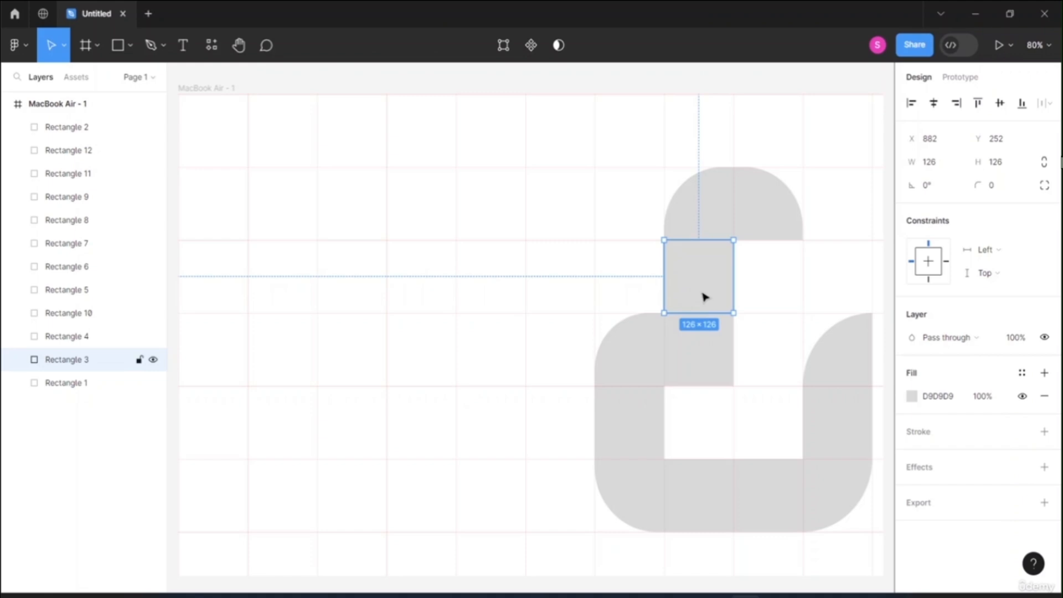
click(919, 432)
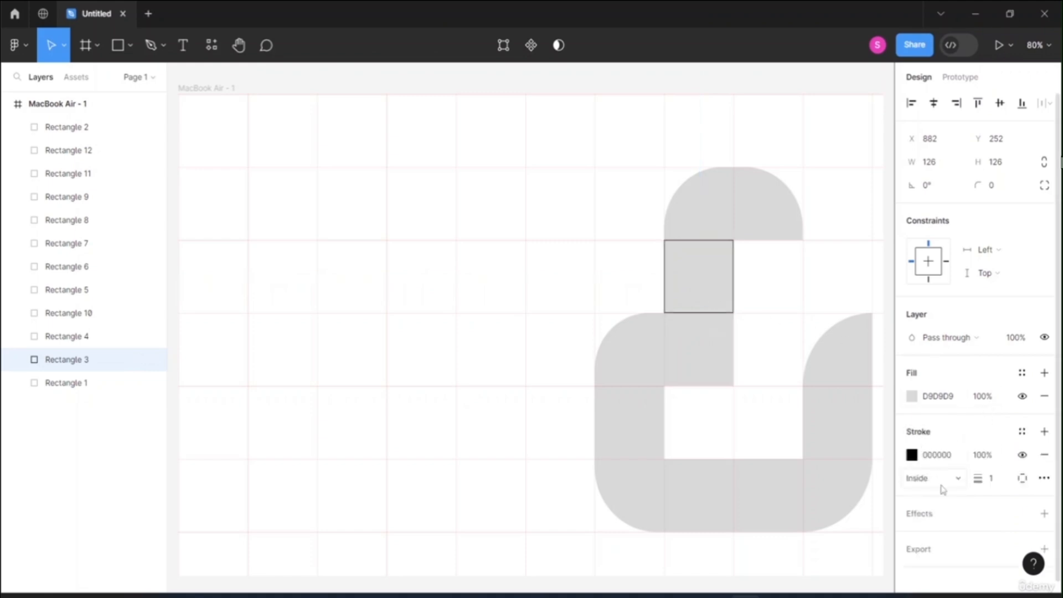
drag(977, 479, 991, 479)
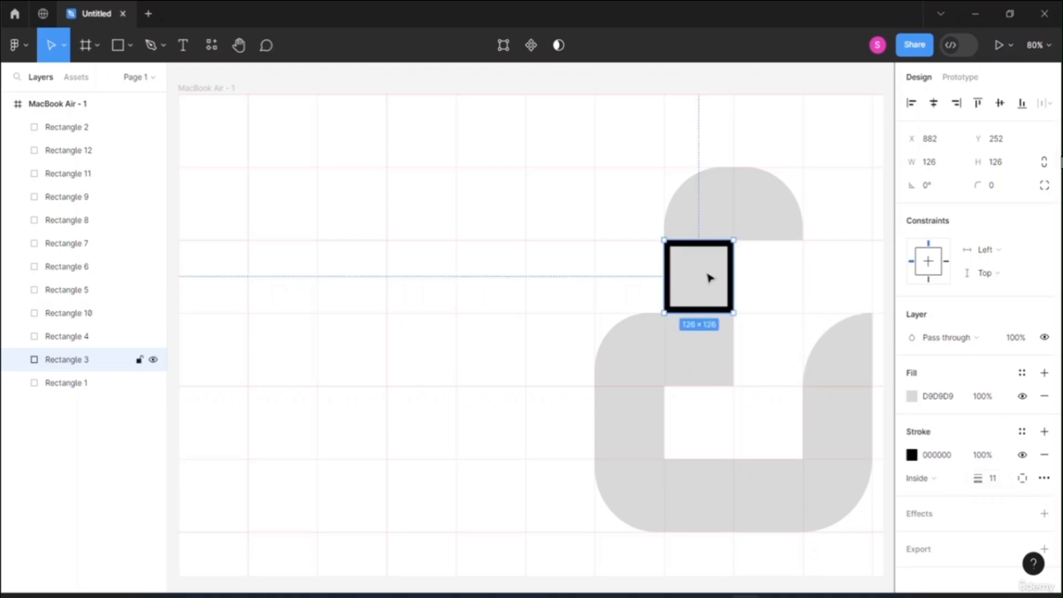
click(1044, 396)
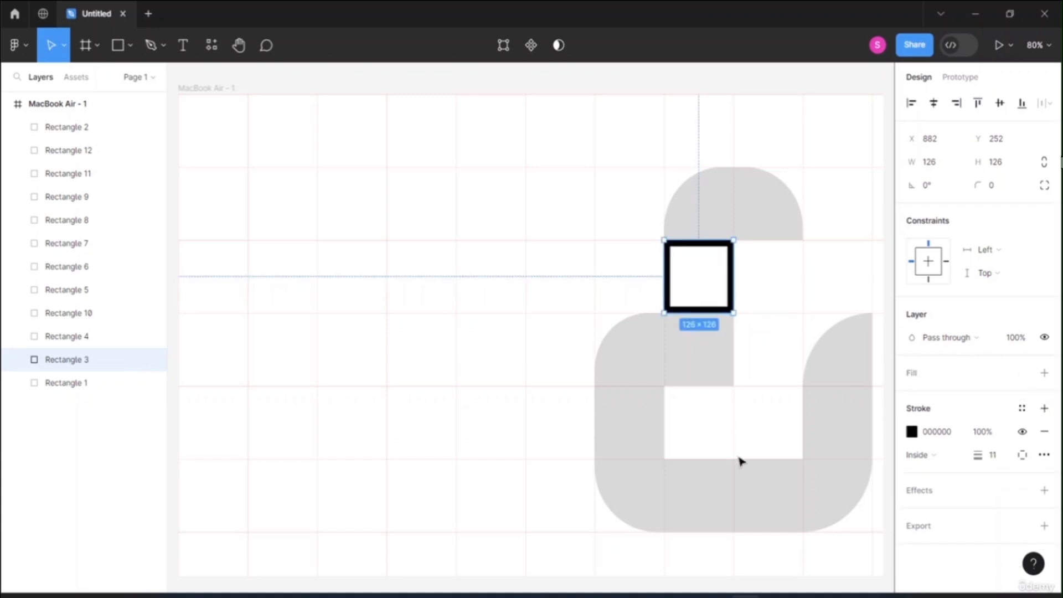
- Give the bottom-row square in the same column a black inside stroke of 13 and remove its fill
click(705, 493)
click(919, 432)
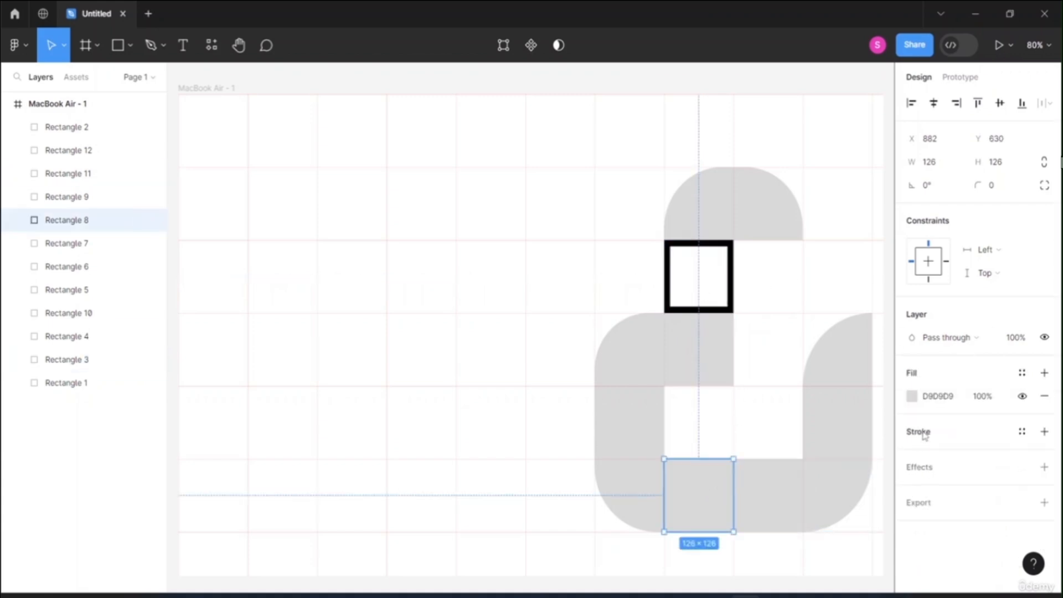
drag(974, 477, 996, 478)
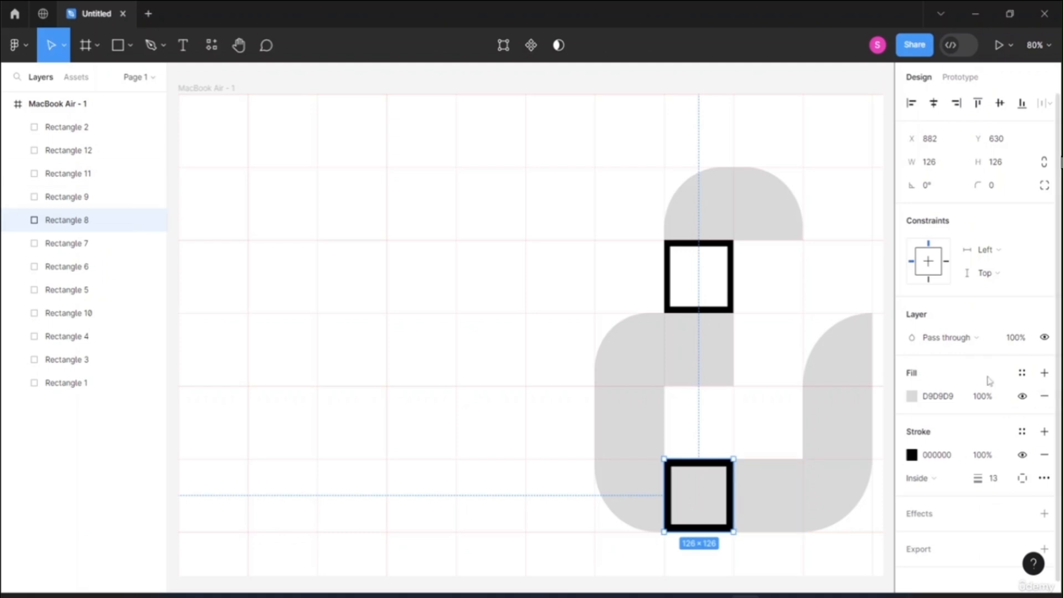
click(1044, 396)
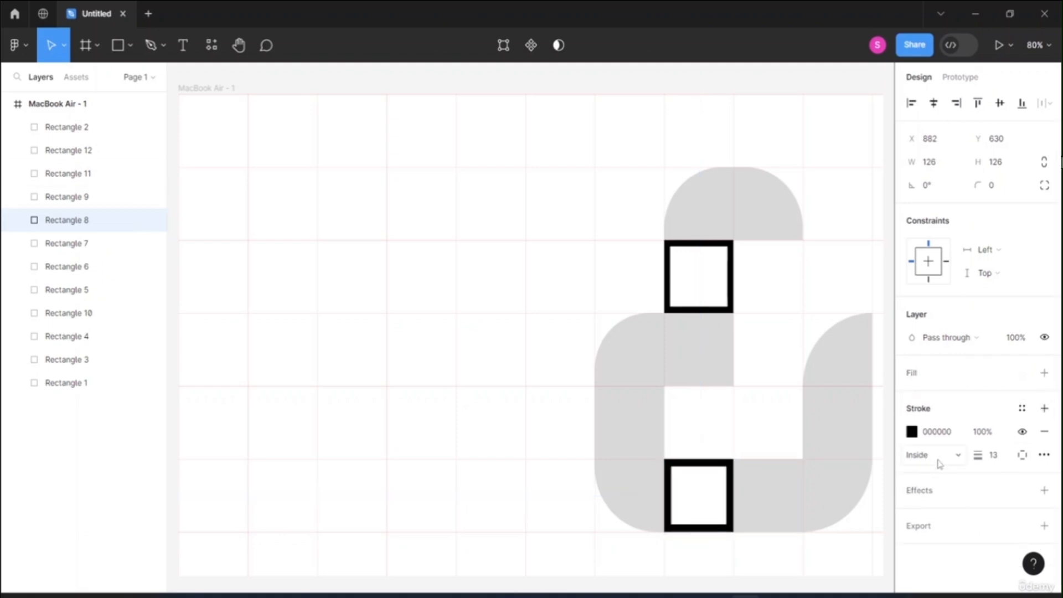
- Change the stroke colour of the bottom-row outlined square to blue 375AD6
click(910, 436)
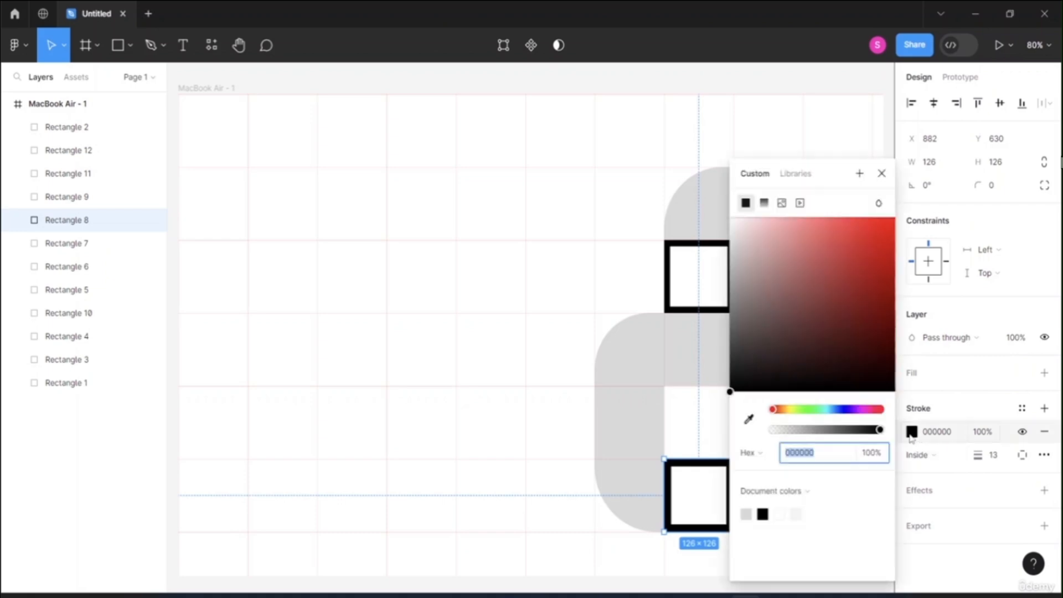
click(841, 409)
click(853, 245)
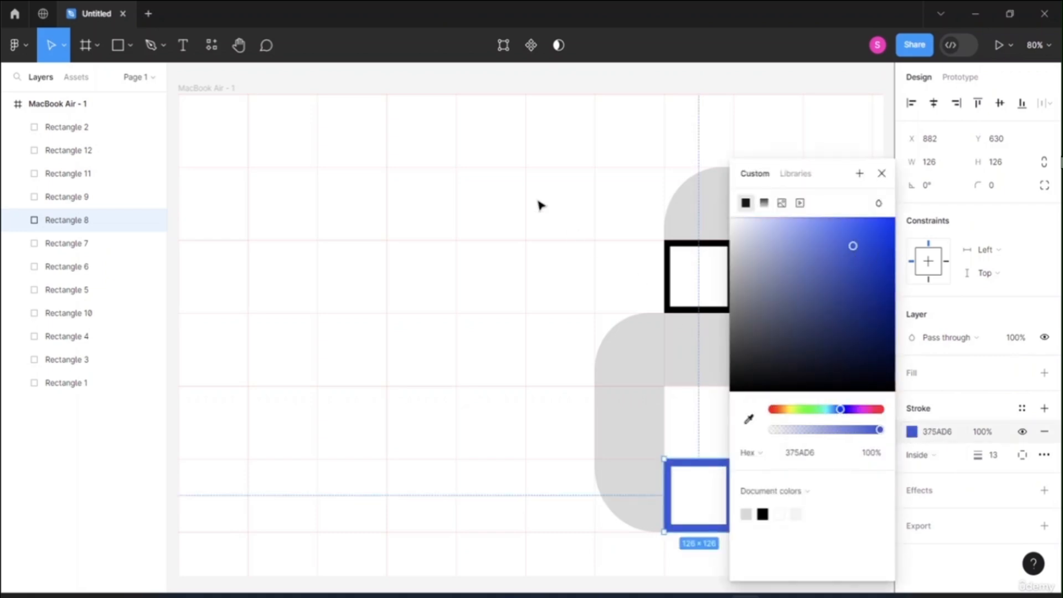
- Change the stroke colour of the upper outlined square to a muted red
click(670, 283)
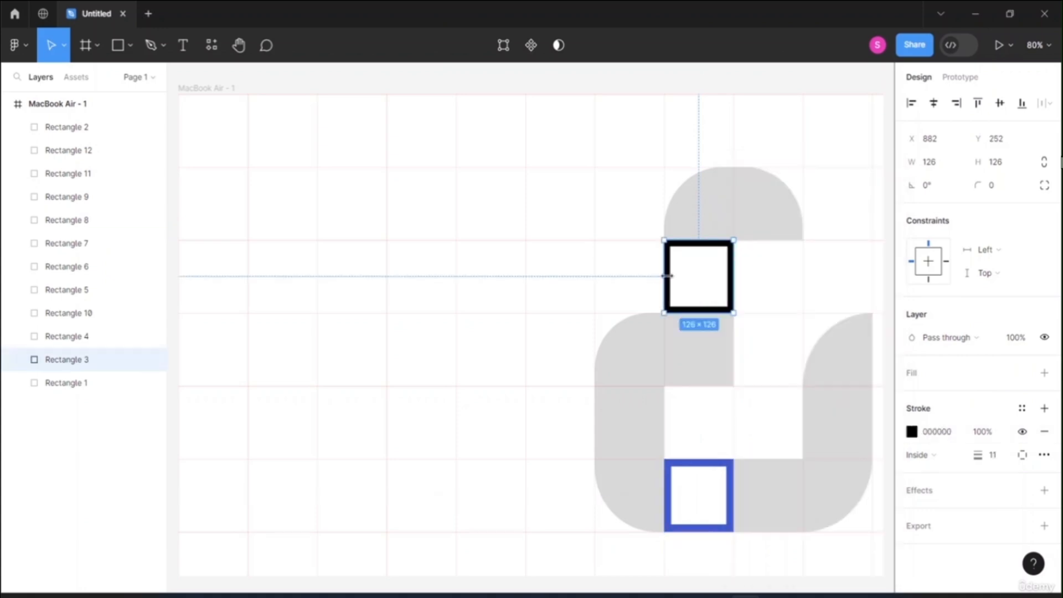
click(912, 433)
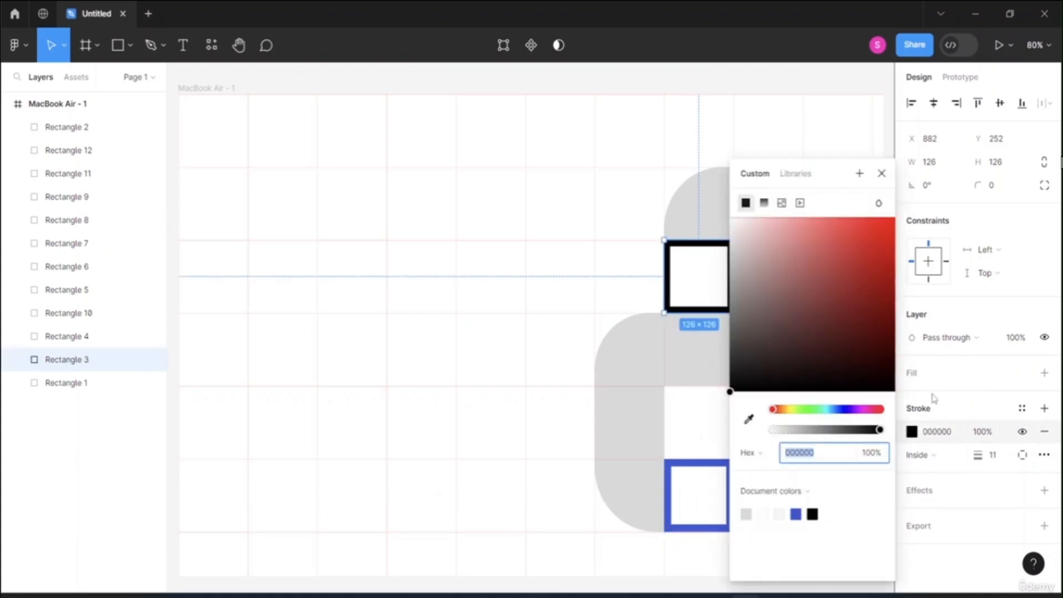
click(843, 265)
click(591, 192)
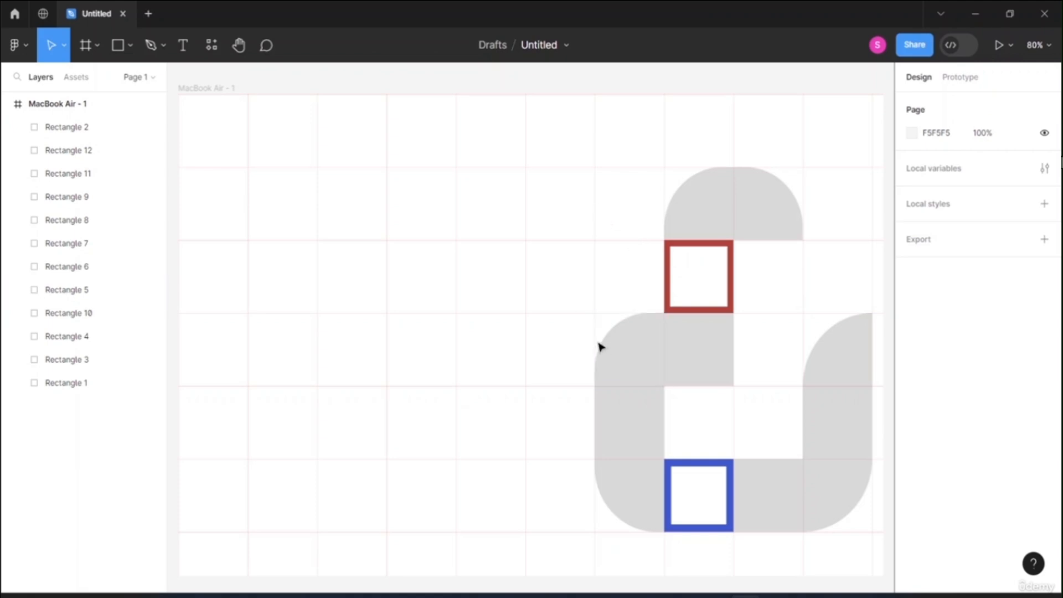
- Draw a 126 × 126 square on the grid at X 630, Y 126, beside the shape's rounded top
click(117, 48)
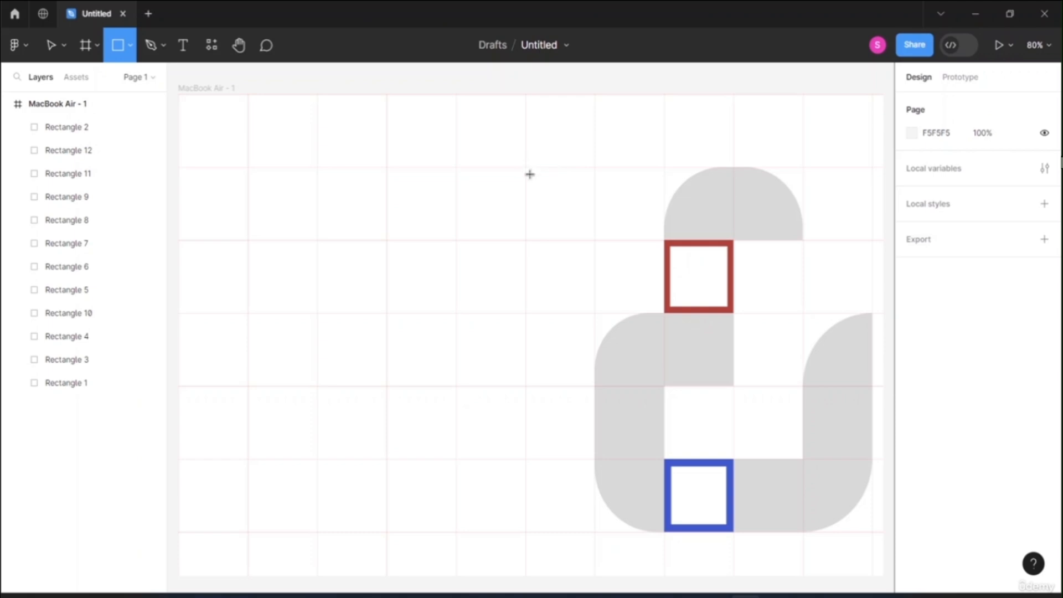
drag(528, 167, 596, 242)
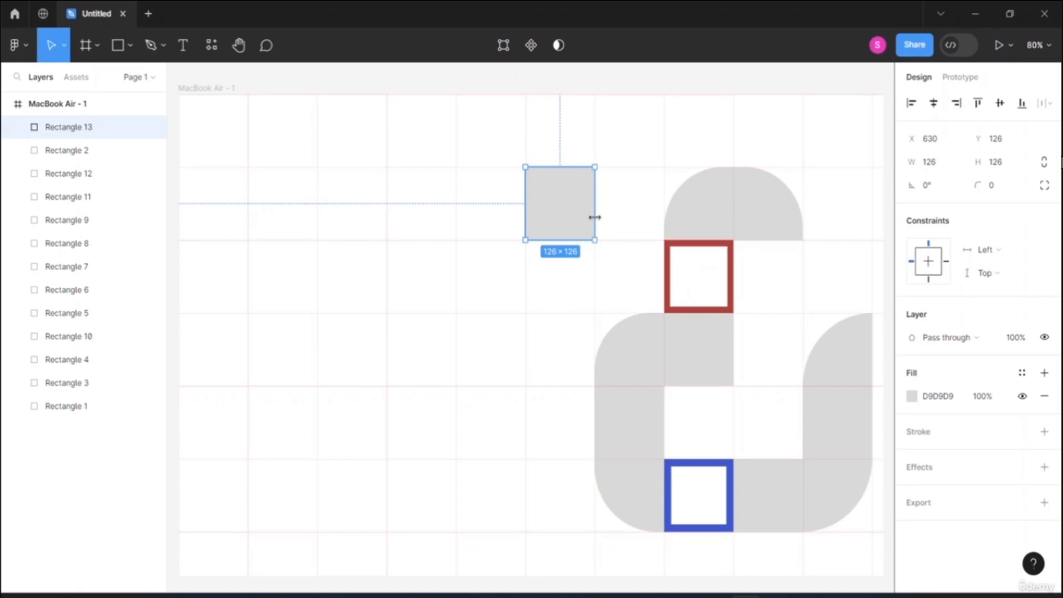
click(619, 192)
- Give the separate new square a black inside stroke of 14 and remove its fill
click(566, 212)
click(923, 436)
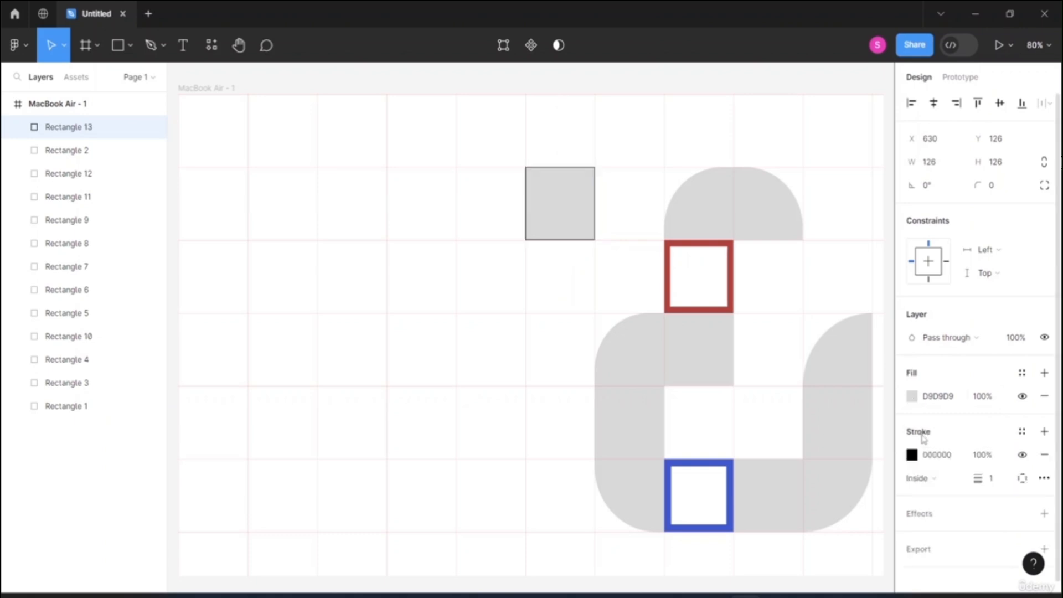
drag(978, 479, 999, 486)
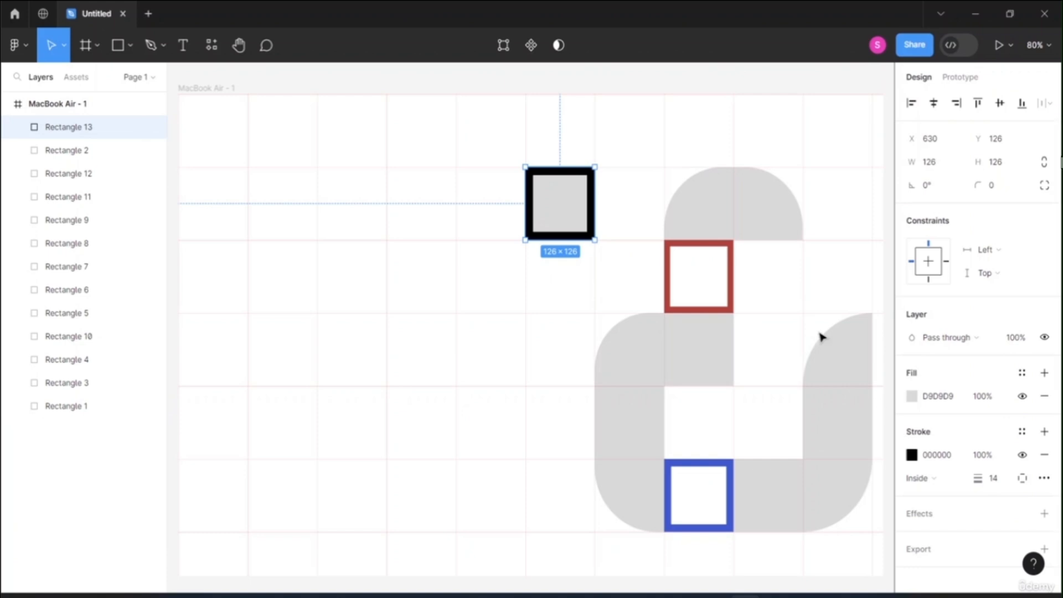
click(1044, 396)
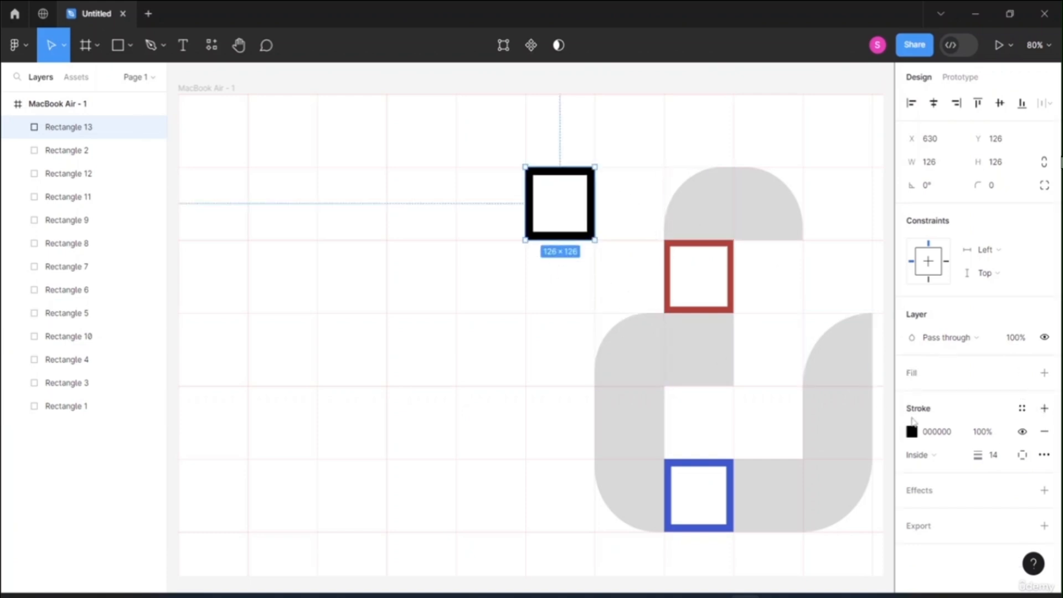
- Draw an ellipse about 155 × 158 overlapping the lower edge of the black outlined square
click(130, 47)
click(125, 133)
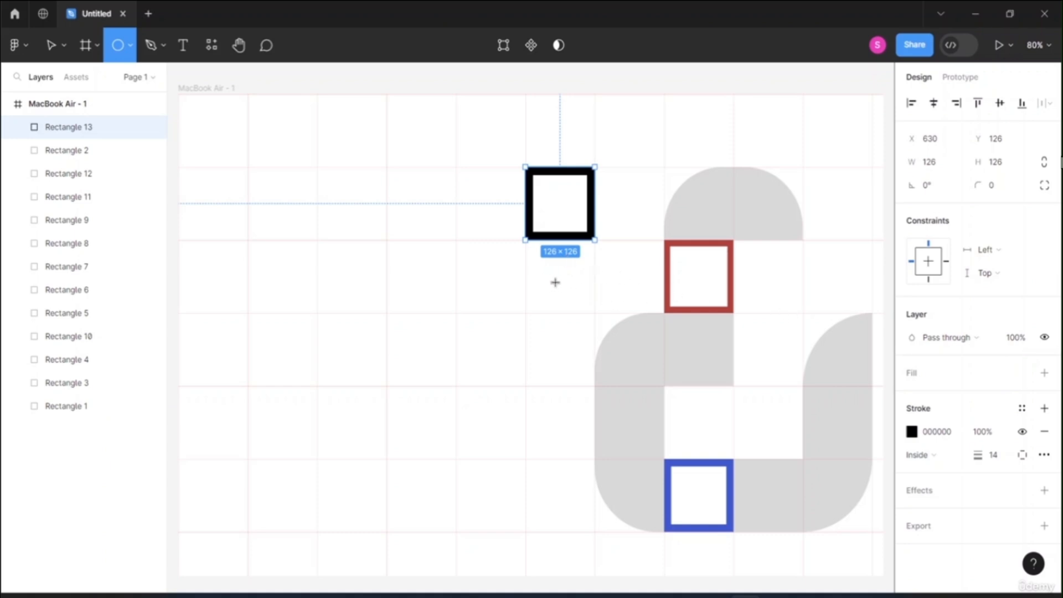
drag(557, 288, 470, 201)
drag(528, 249, 564, 268)
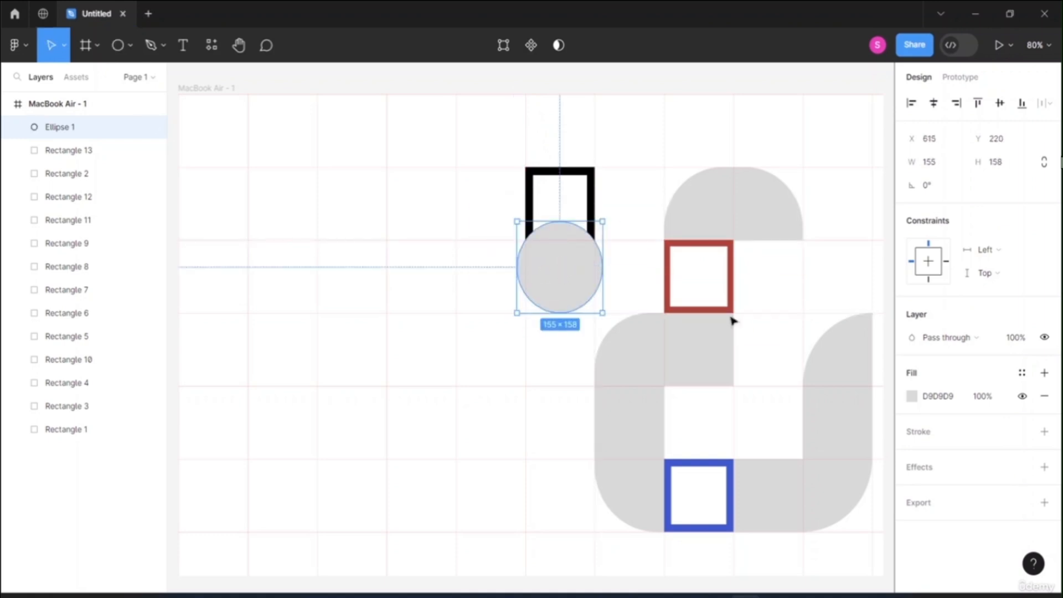
- Outline the ellipse with an unfilled black inside stroke of 19 and move it up slightly over the square
click(919, 434)
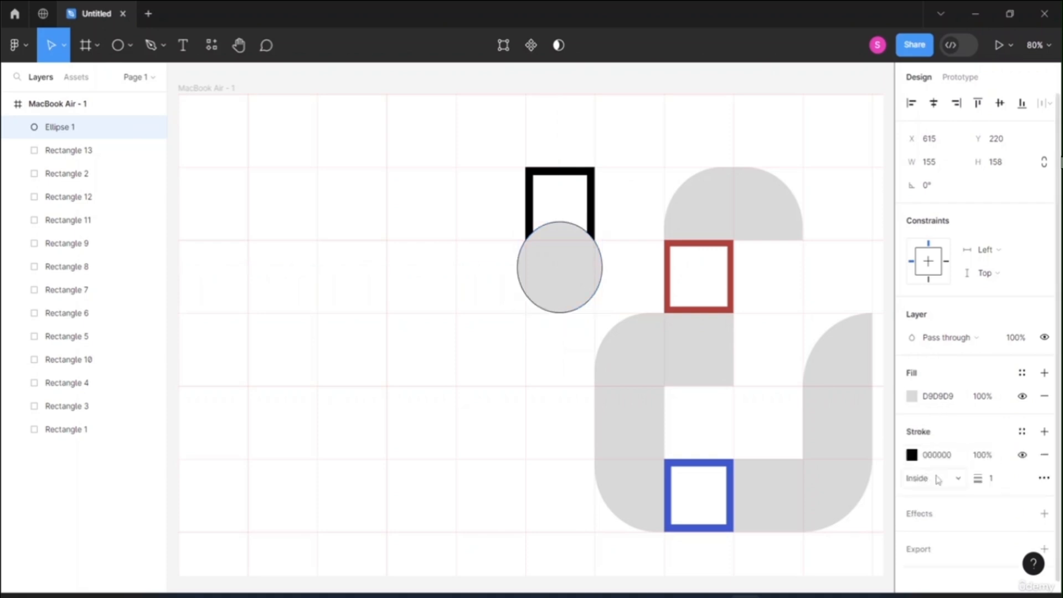
drag(982, 478, 1009, 483)
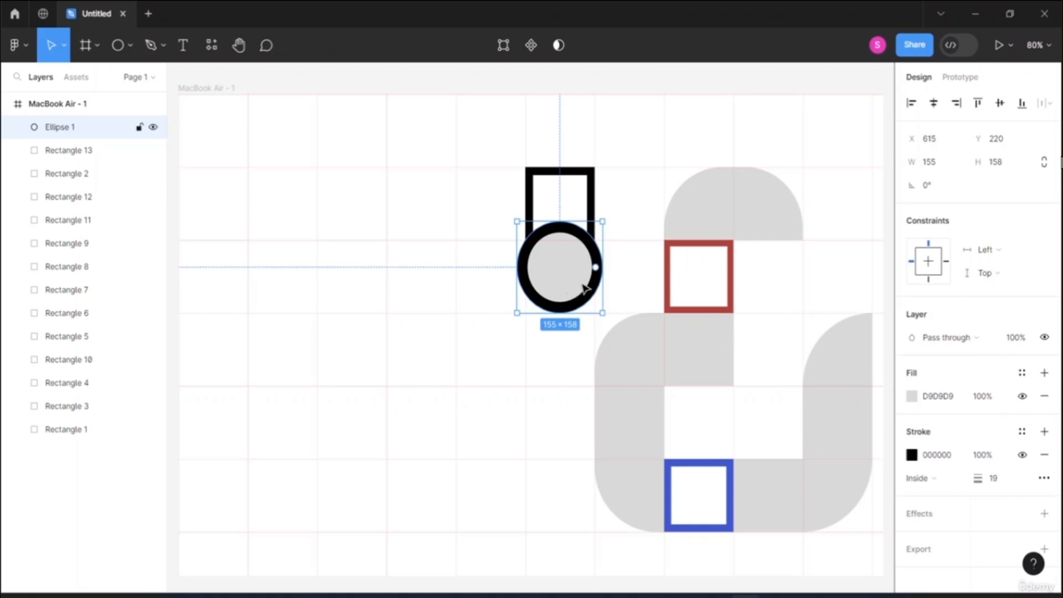
click(1044, 396)
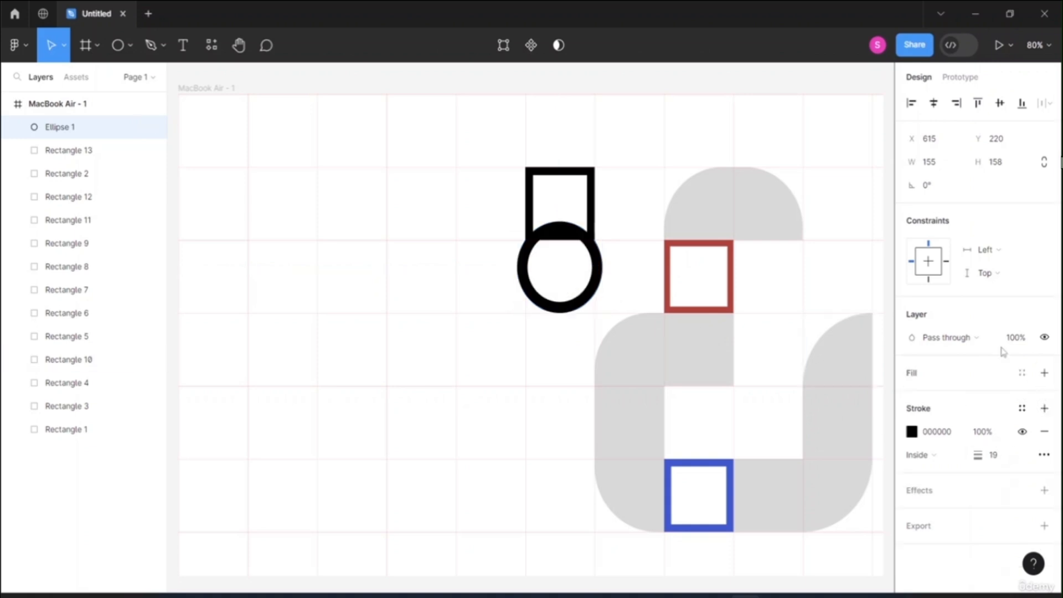
drag(584, 280, 589, 264)
click(528, 351)
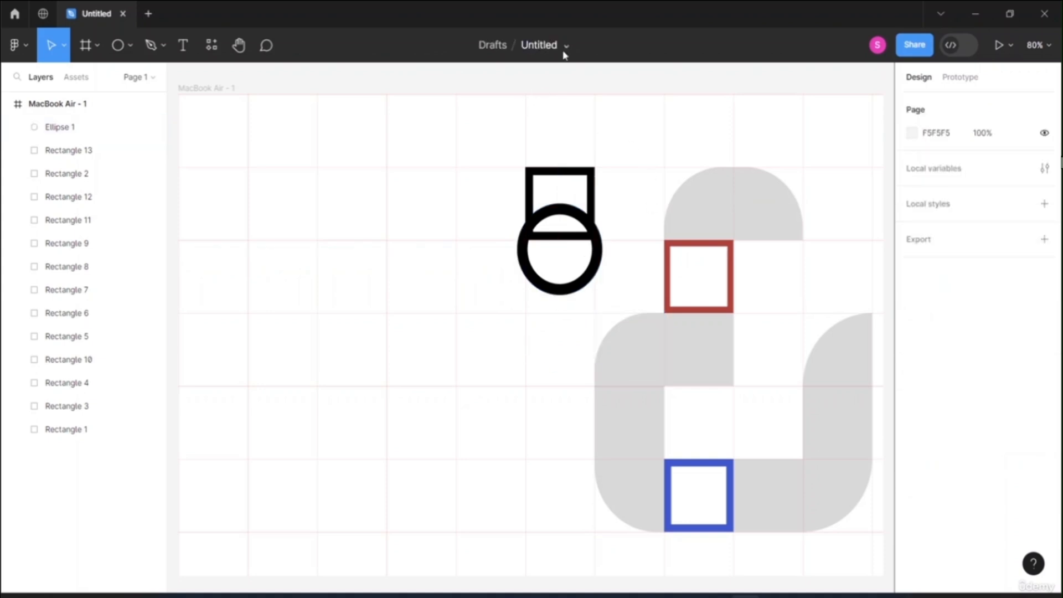
- Try to subtract the selected ellipse, outlined square and neighbouring rounded square from one another, and undo it
drag(484, 133, 585, 309)
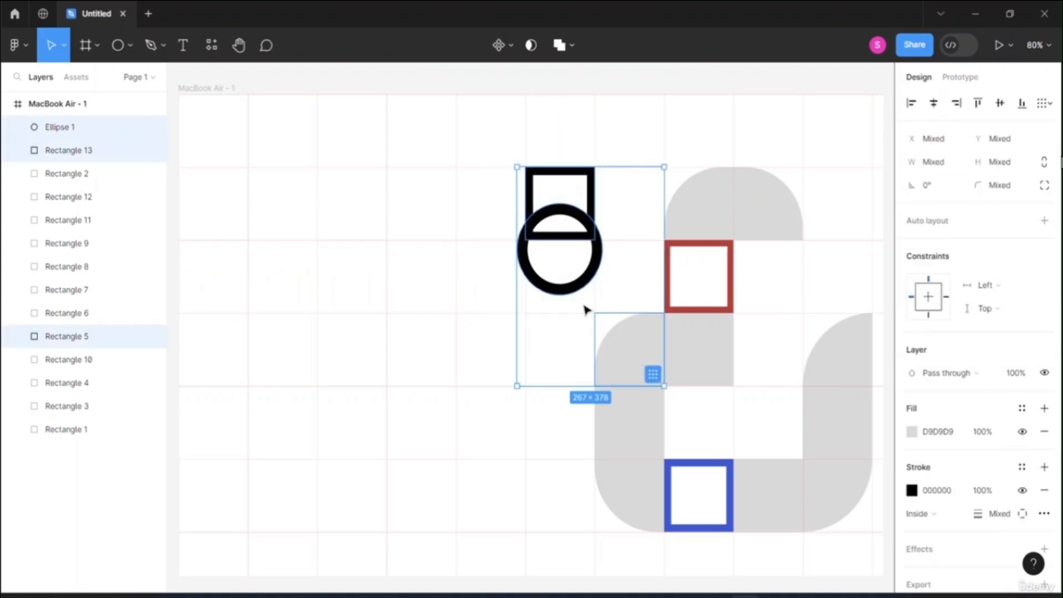
click(570, 45)
click(568, 99)
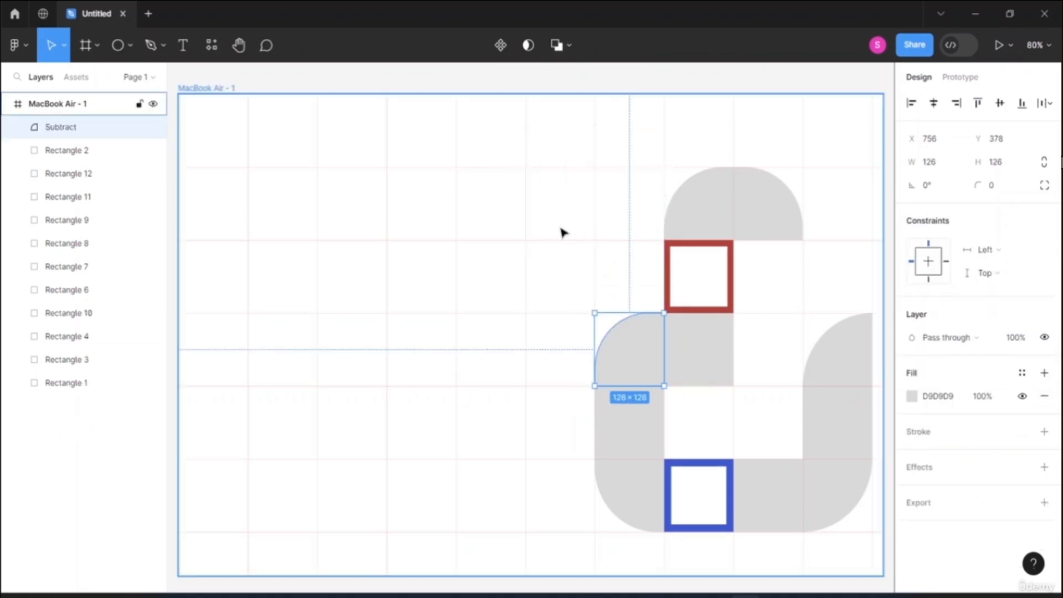
key(ctrl+z)
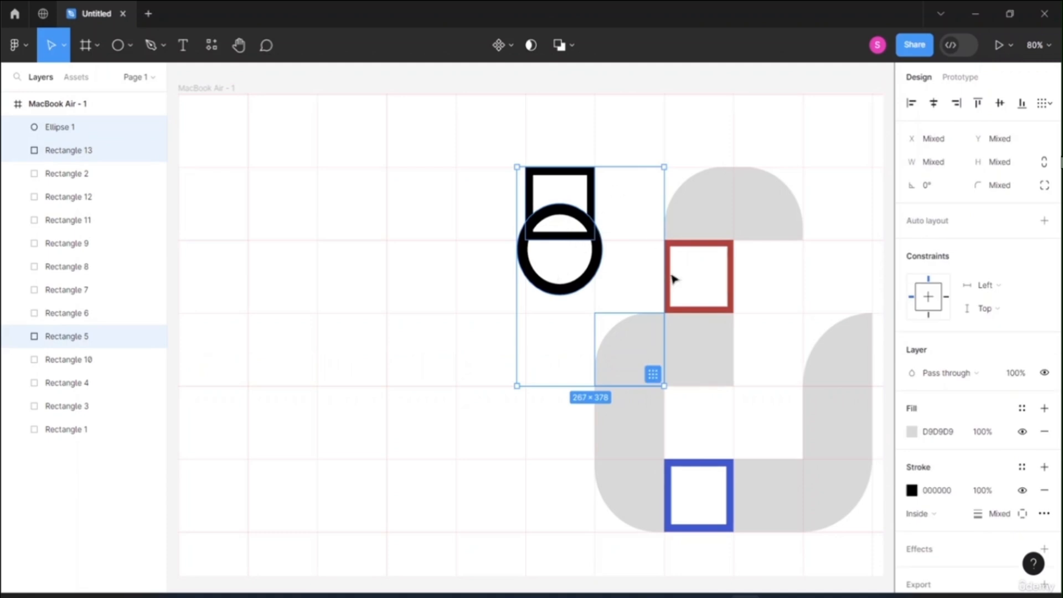
click(510, 349)
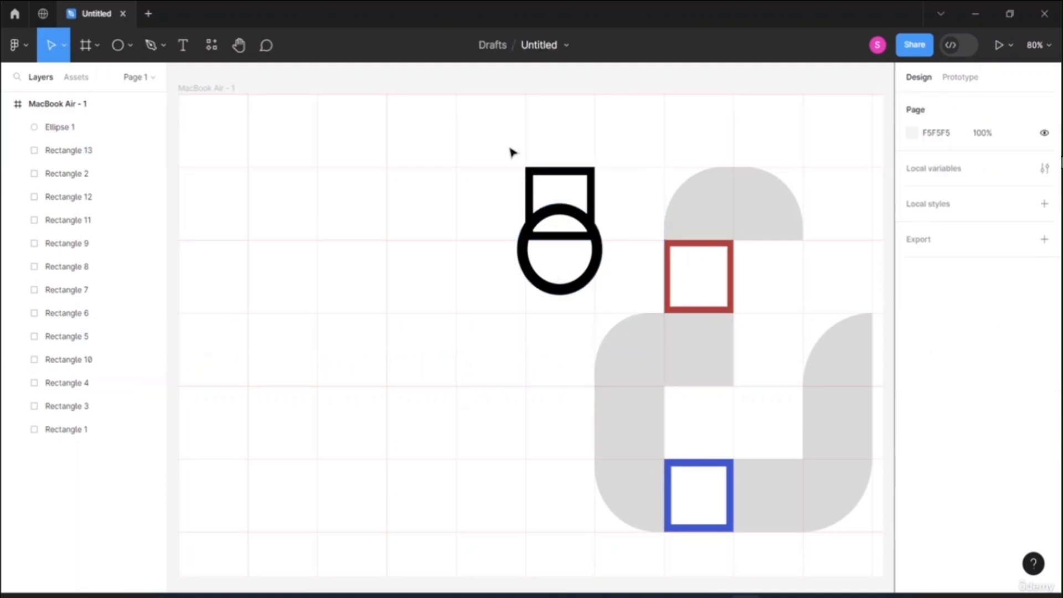
- Select only the ellipse and the black outlined square, try Exclude selection on them, and undo it
drag(510, 147, 619, 303)
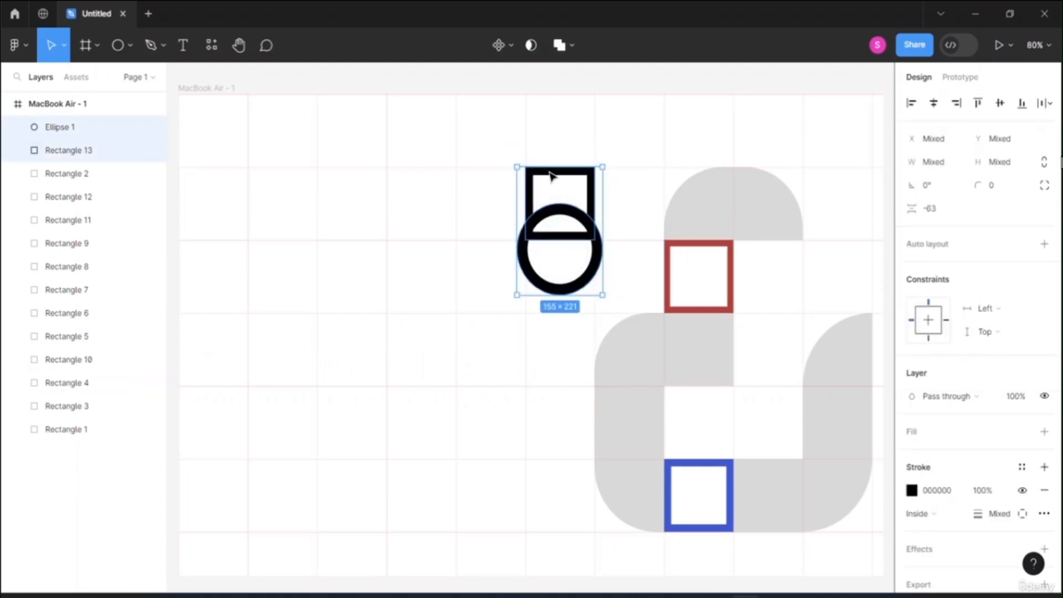
click(572, 48)
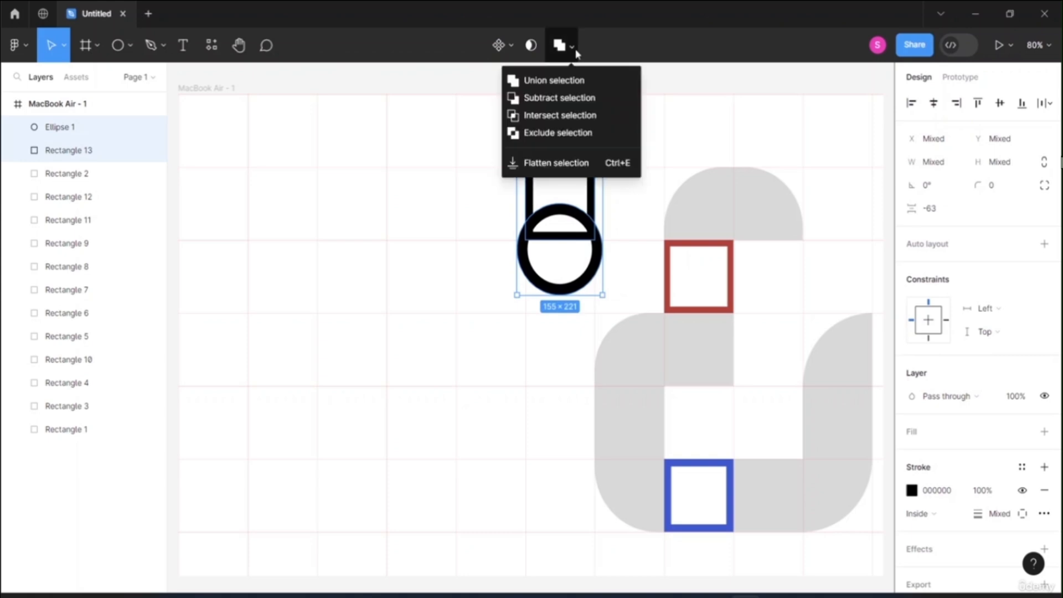
click(547, 134)
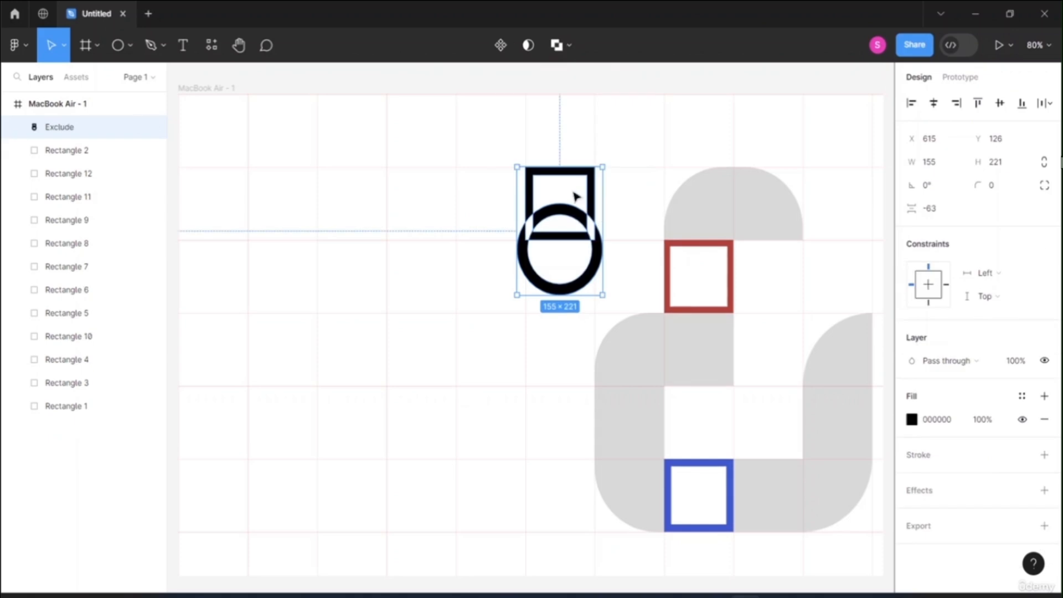
key(ctrl+z)
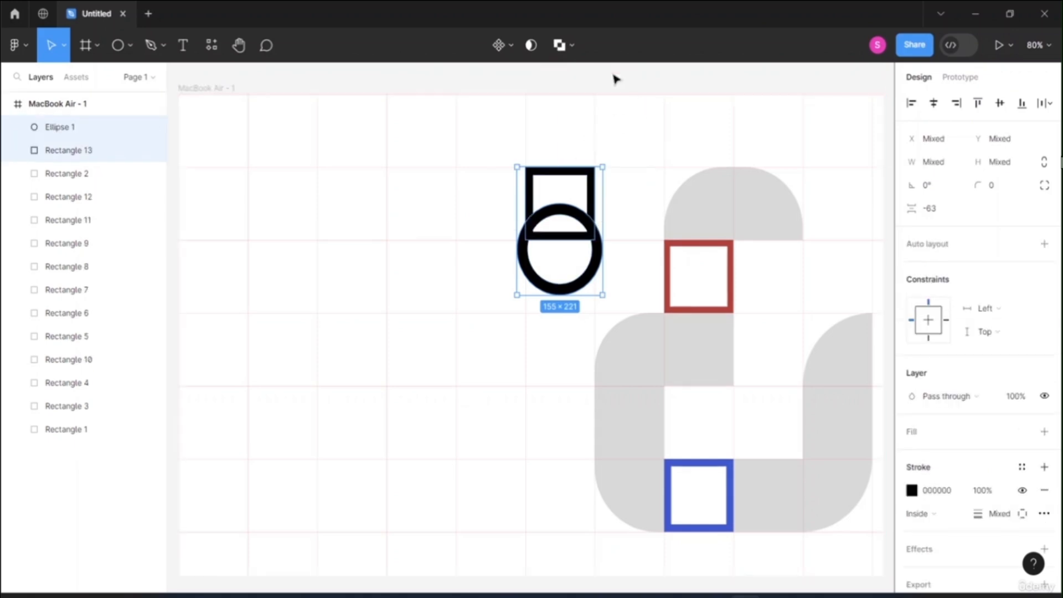
- Subtract the ellipse from the black outlined square and select the combined shape
click(570, 46)
click(581, 97)
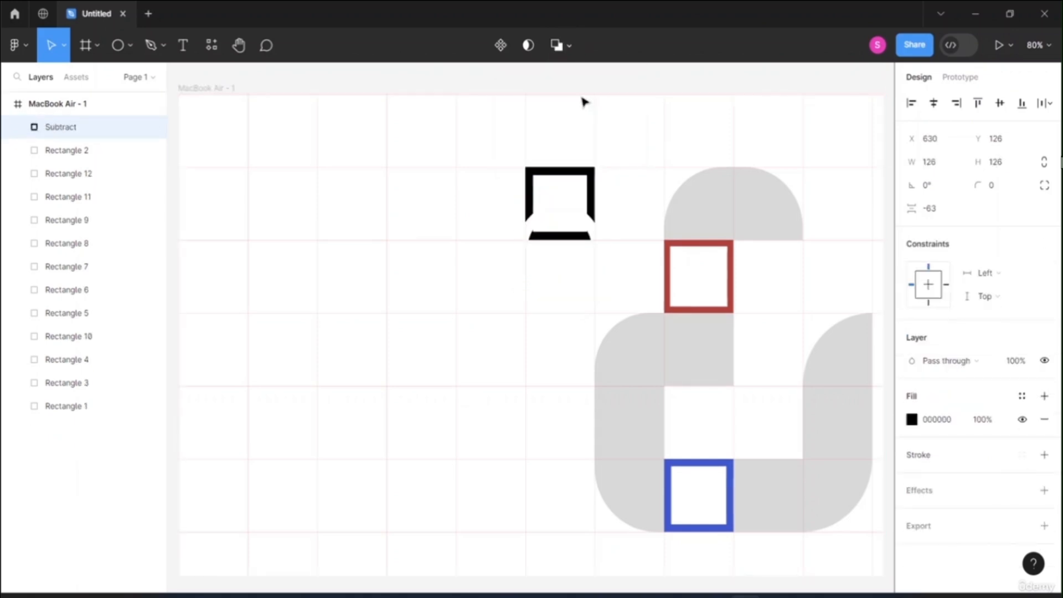
click(623, 175)
click(564, 173)
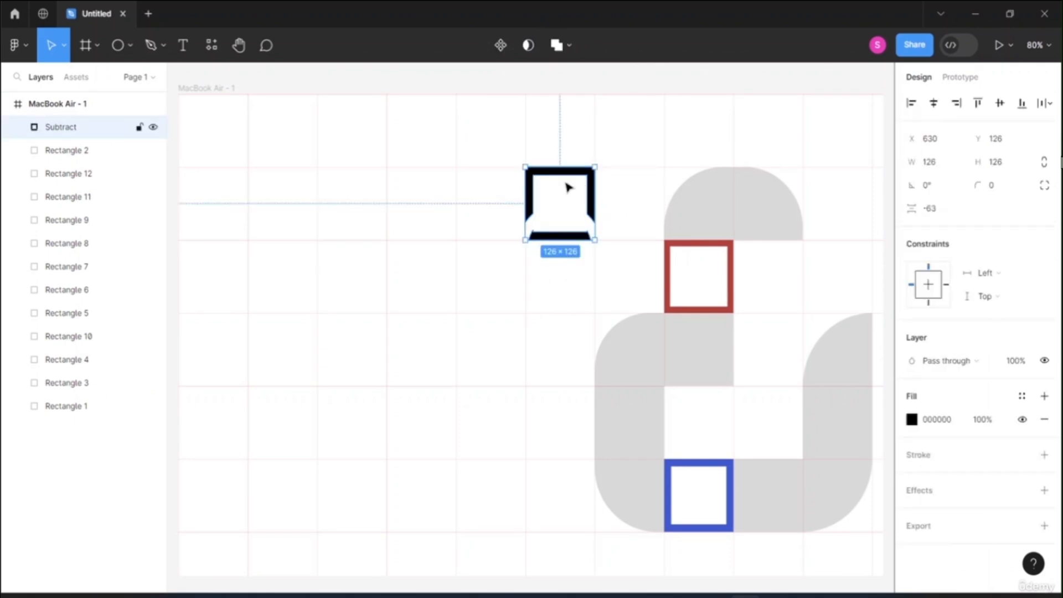
- Move the subtracted black shape into the grid cell directly above the right column's upper rounded square and deselect it
drag(567, 187, 832, 255)
click(729, 339)
click(774, 352)
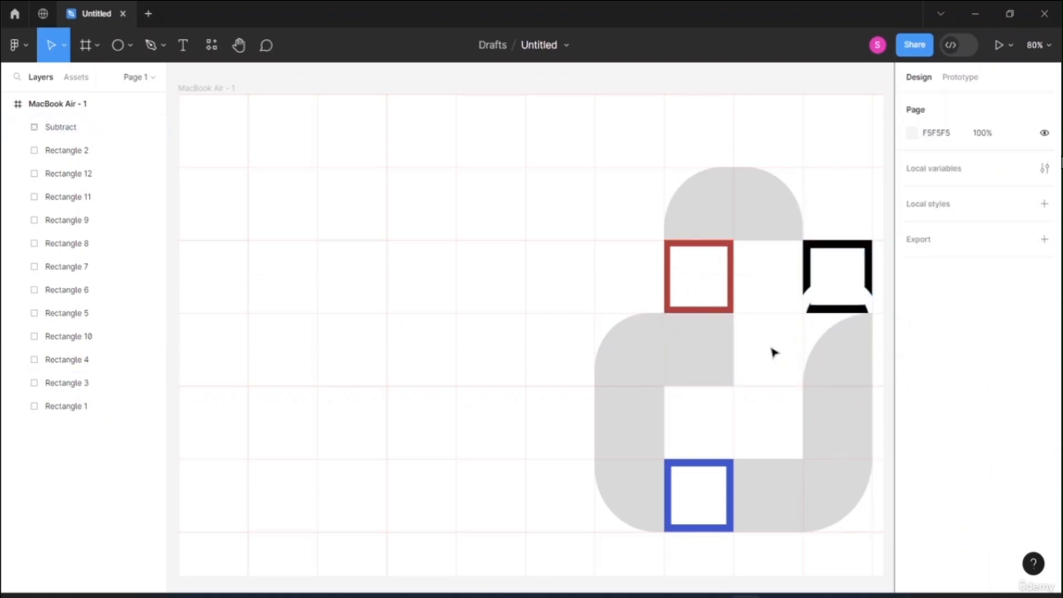
- Round all corners of the grey square below the red outlined square with a radius of 75, making it a circle
click(701, 336)
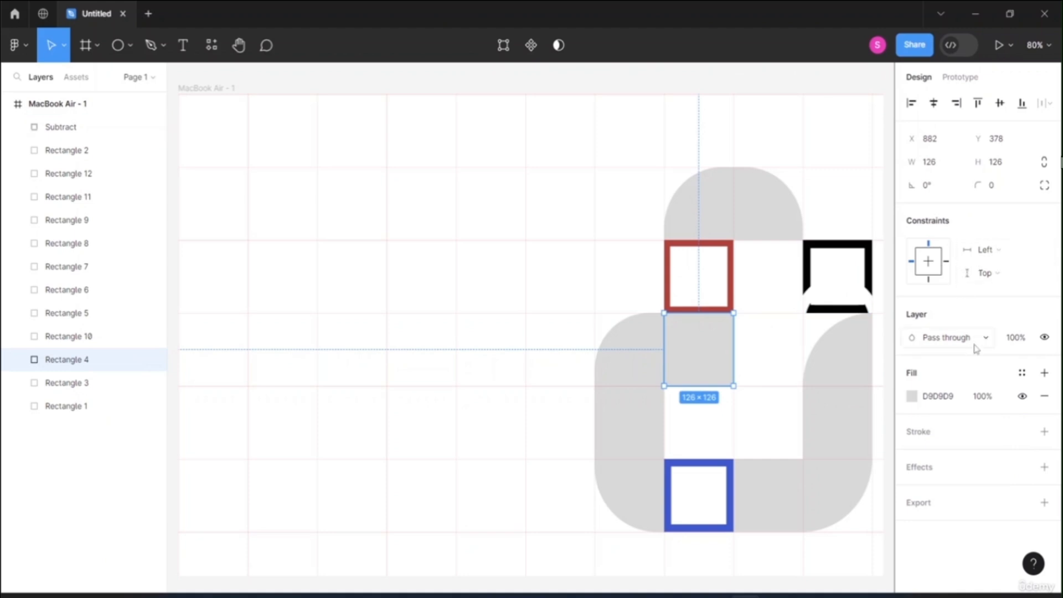
double_click(700, 363)
drag(910, 210, 1017, 215)
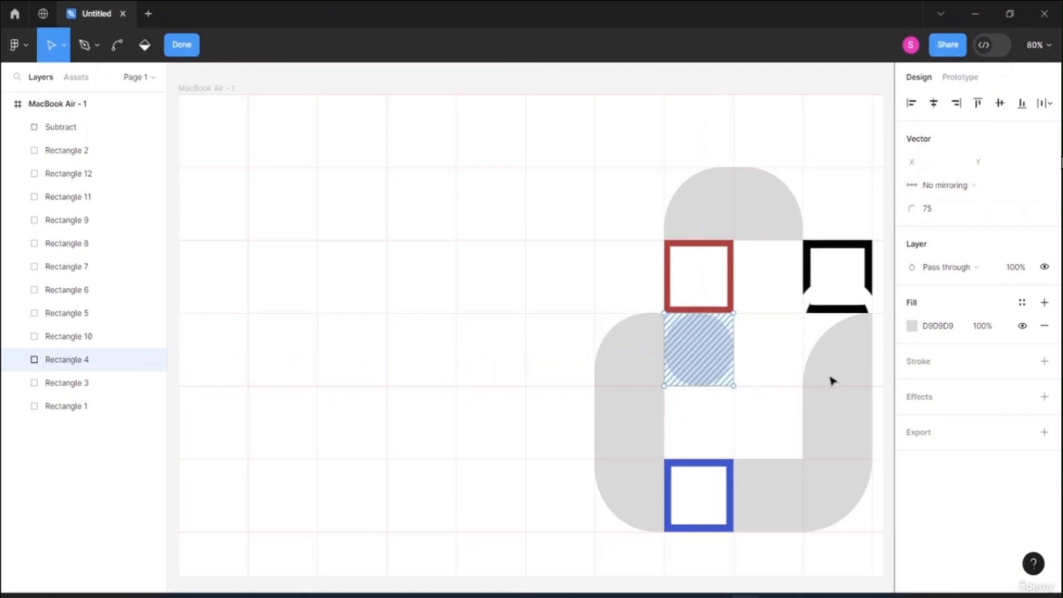
- Round all corners of the grey square beside the blue outlined square with a radius of 70, making it a circle
click(763, 497)
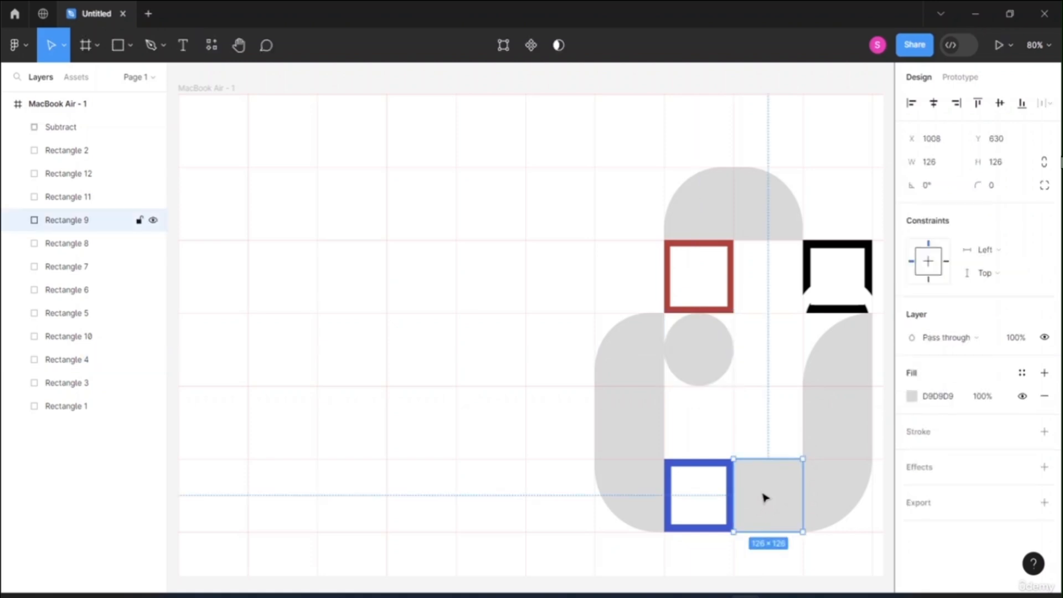
double_click(774, 505)
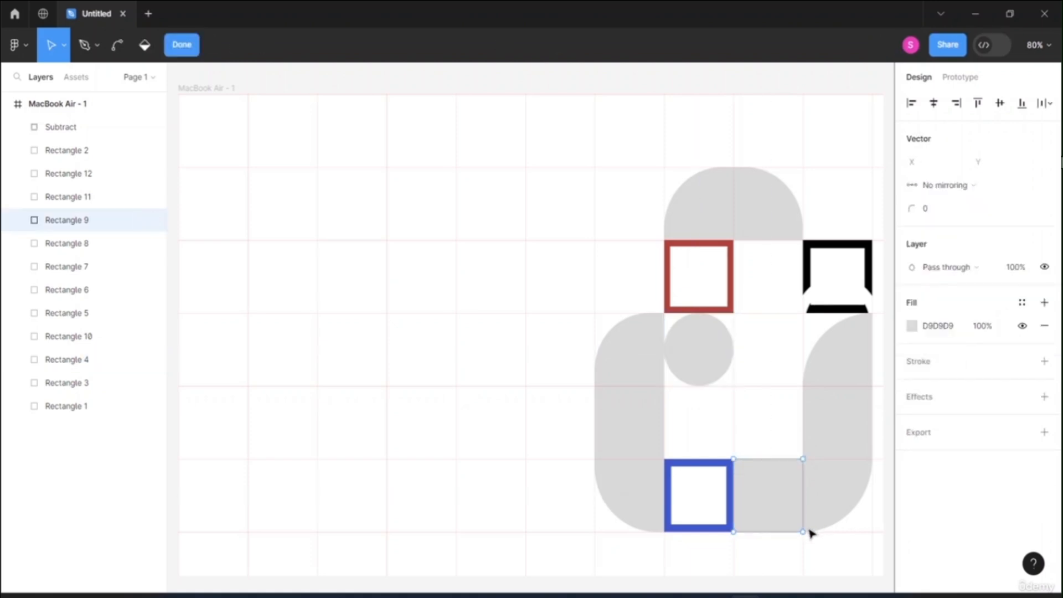
click(923, 207)
drag(924, 207, 1017, 218)
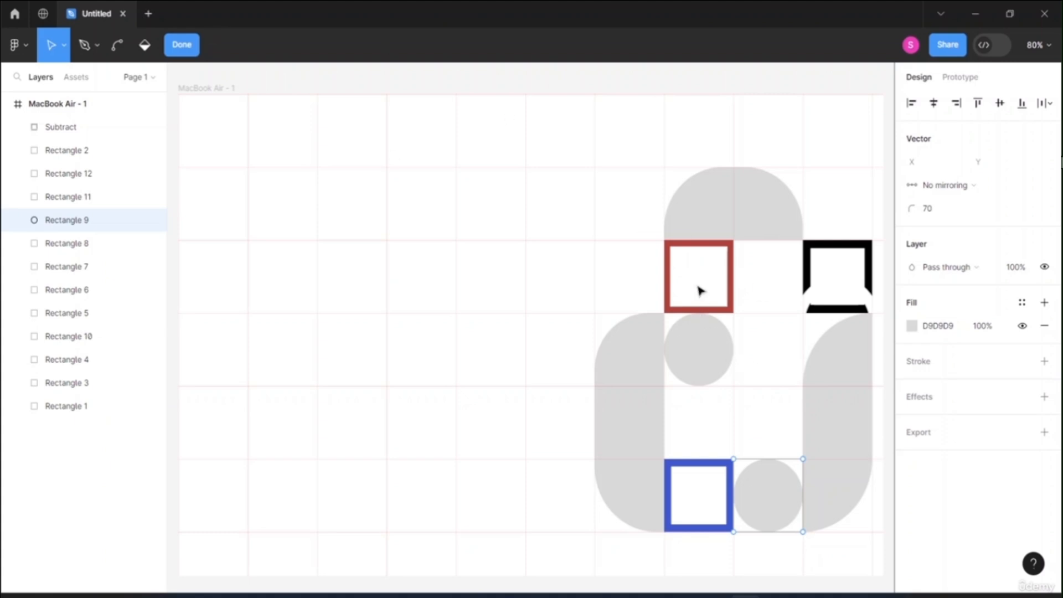
key(Escape)
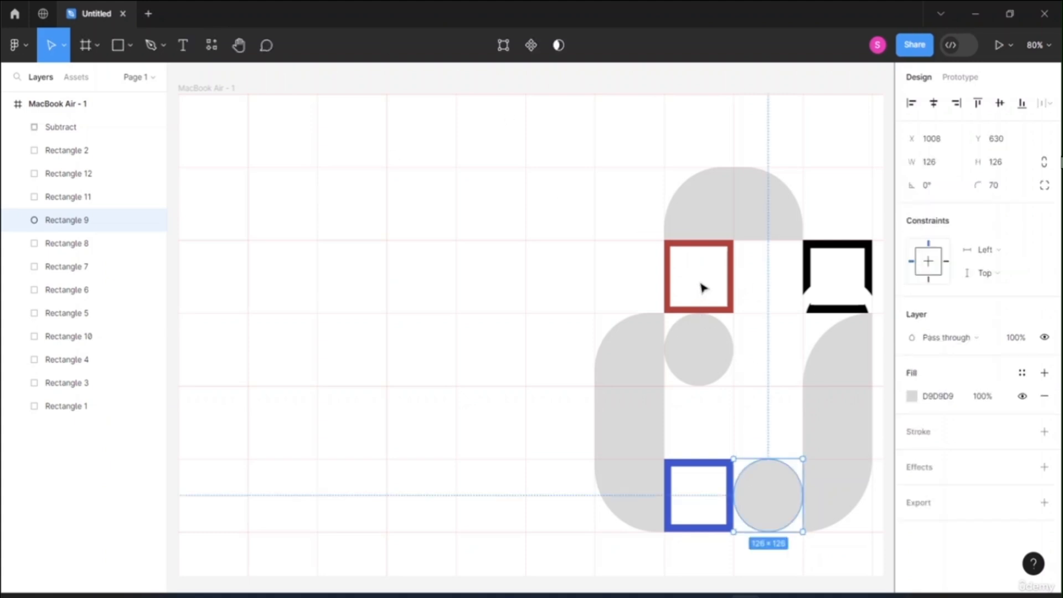
key(Escape)
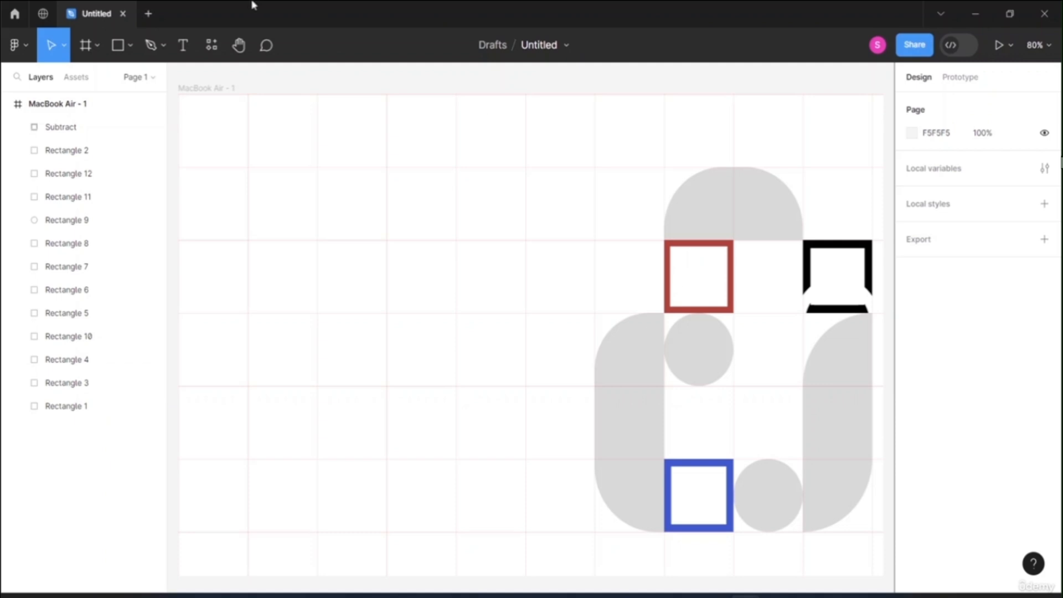
- Start placing an image and browse the Downloads folder for a suitable picture
click(130, 45)
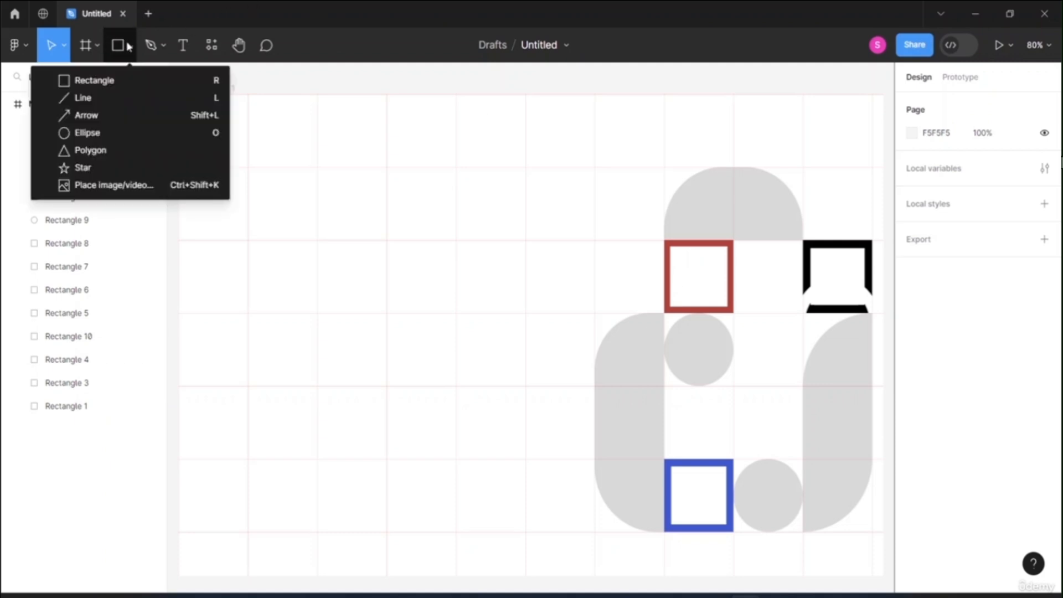
click(123, 191)
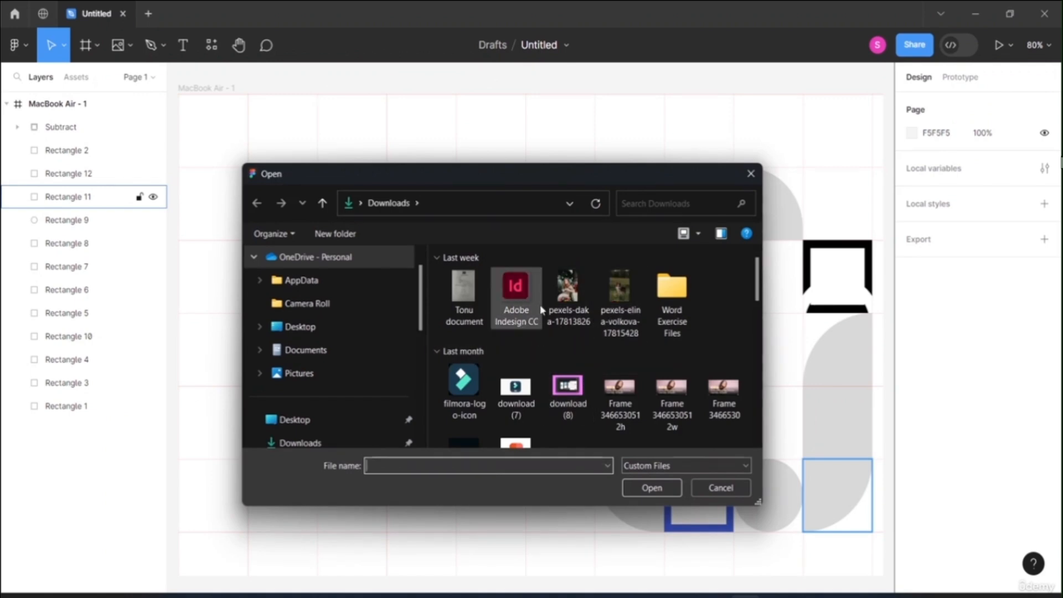
scroll(619, 302, down, 5)
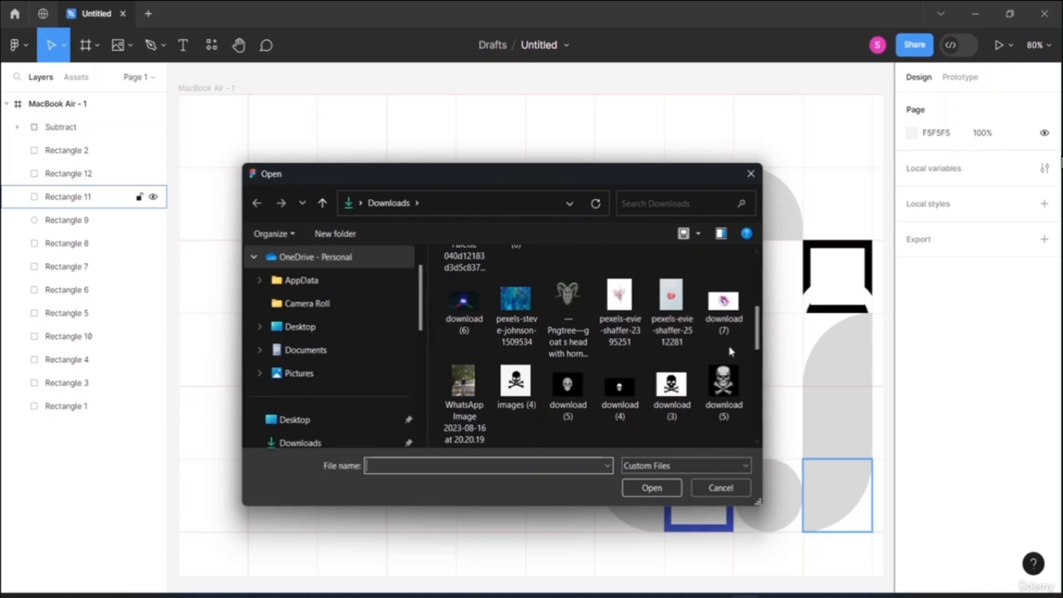
scroll(557, 341, up, 3)
scroll(299, 372, down, 4)
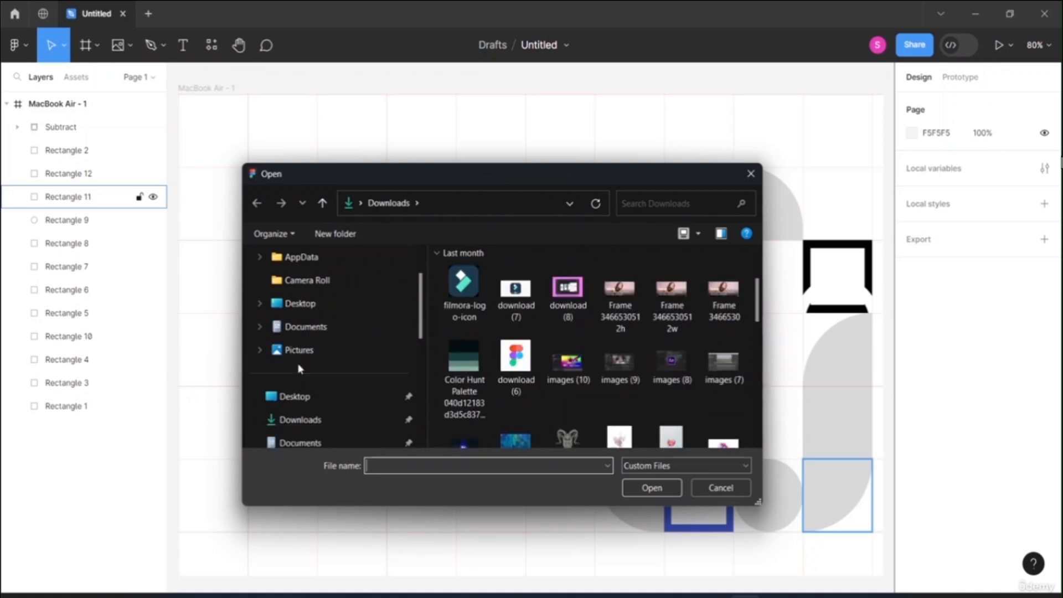
scroll(323, 412, down, 2)
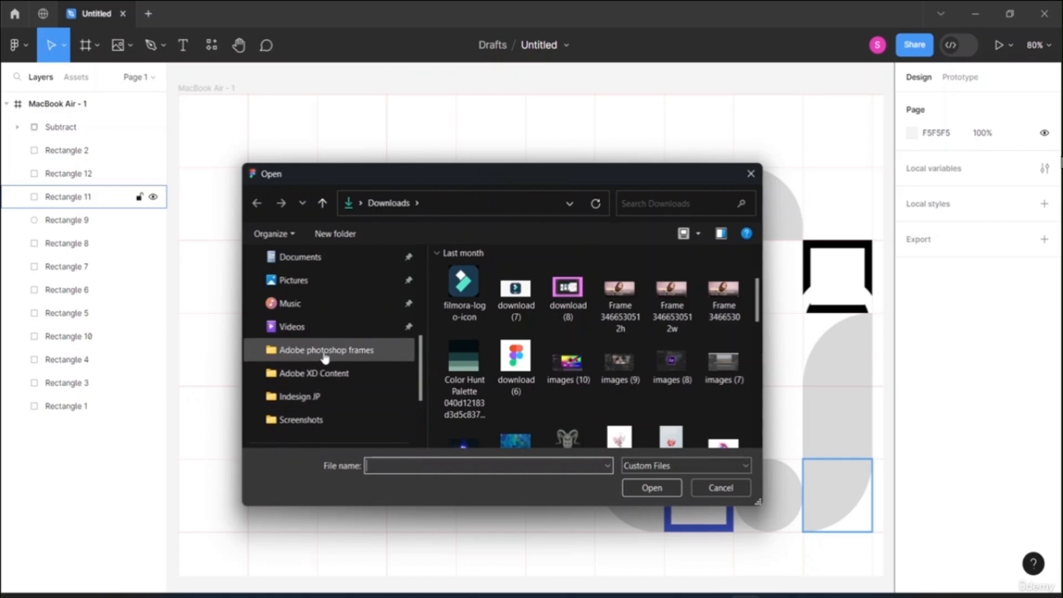
scroll(325, 357, up, 3)
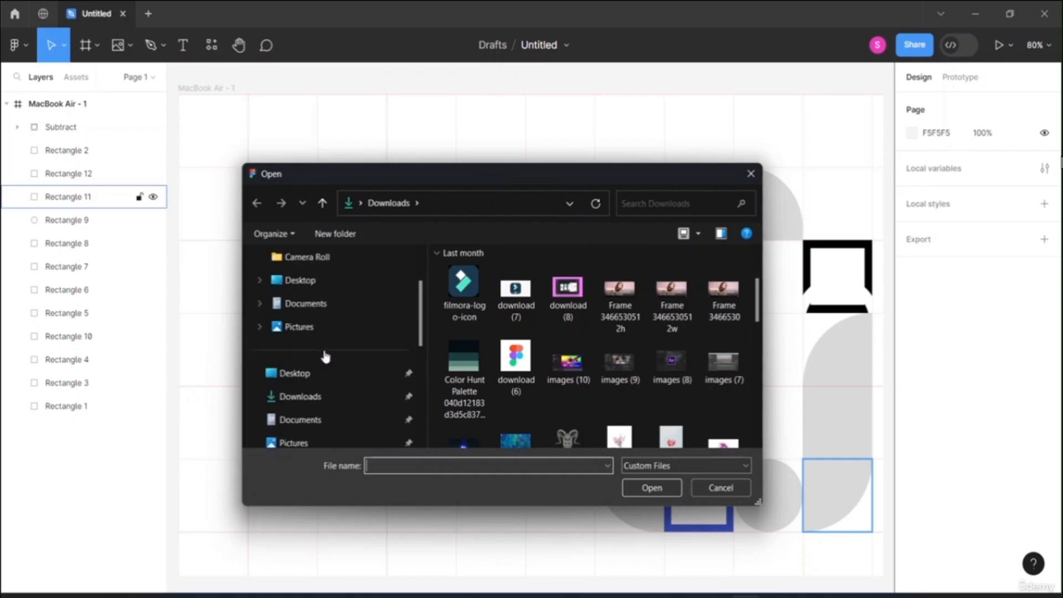
- Load the dark open-laptop photo from the Adobe XD (Resource File) folder on the Desktop for placement
click(321, 374)
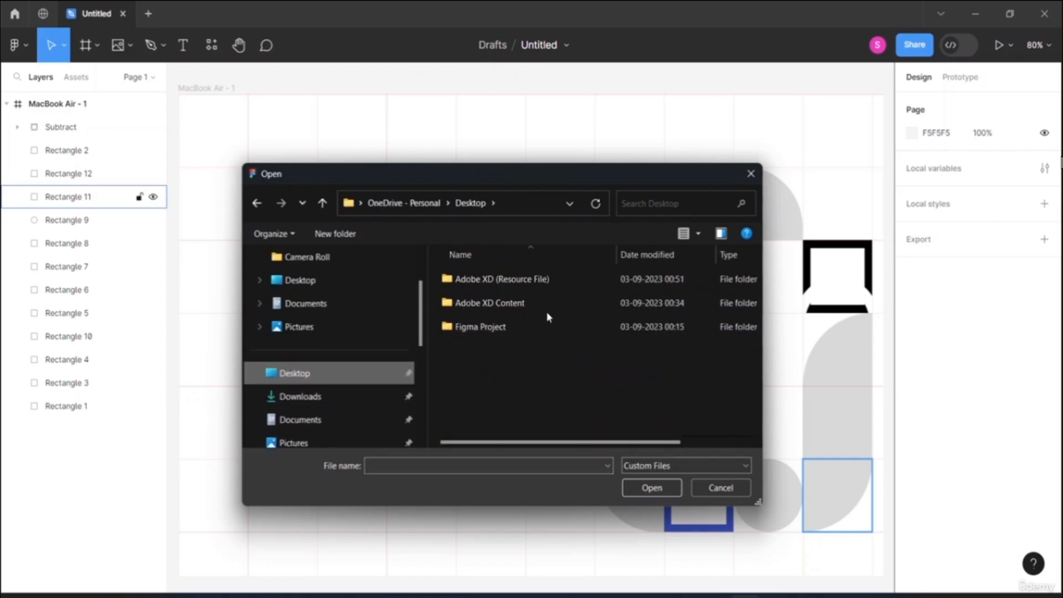
double_click(524, 279)
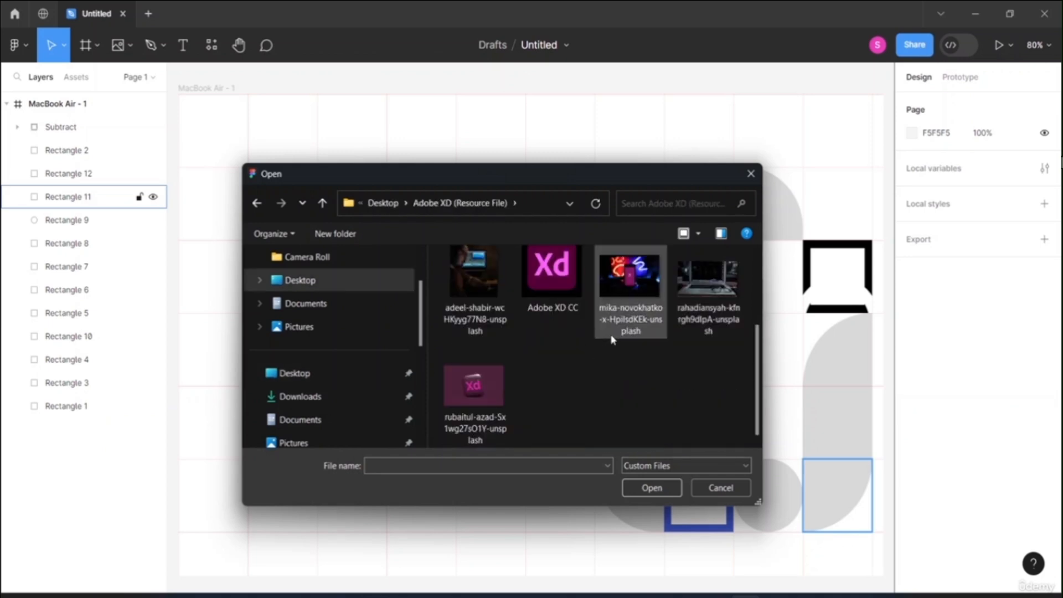
scroll(553, 338, up, 2)
scroll(553, 360, down, 2)
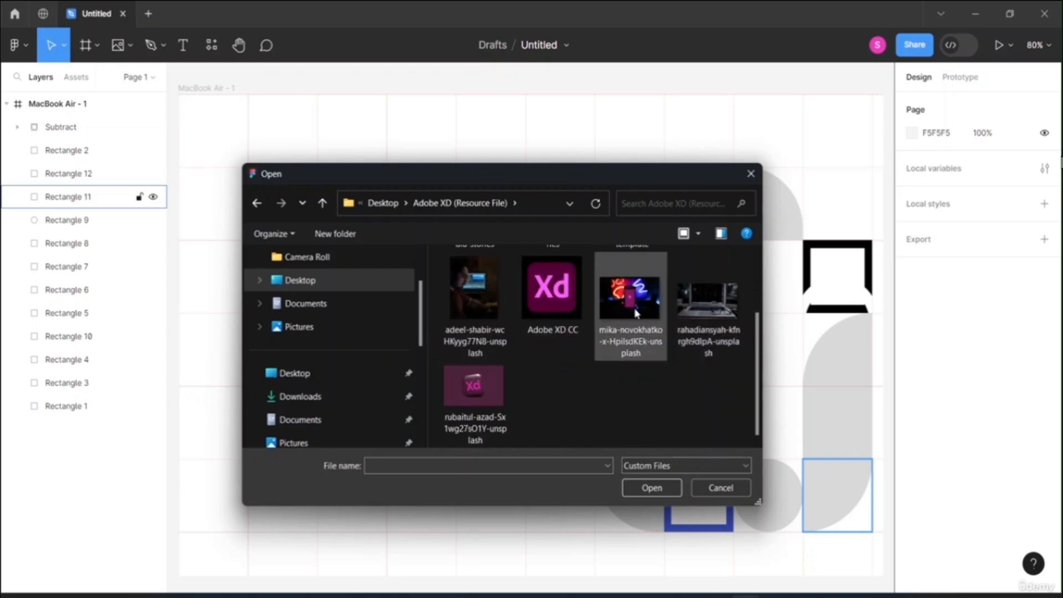
click(706, 303)
click(653, 489)
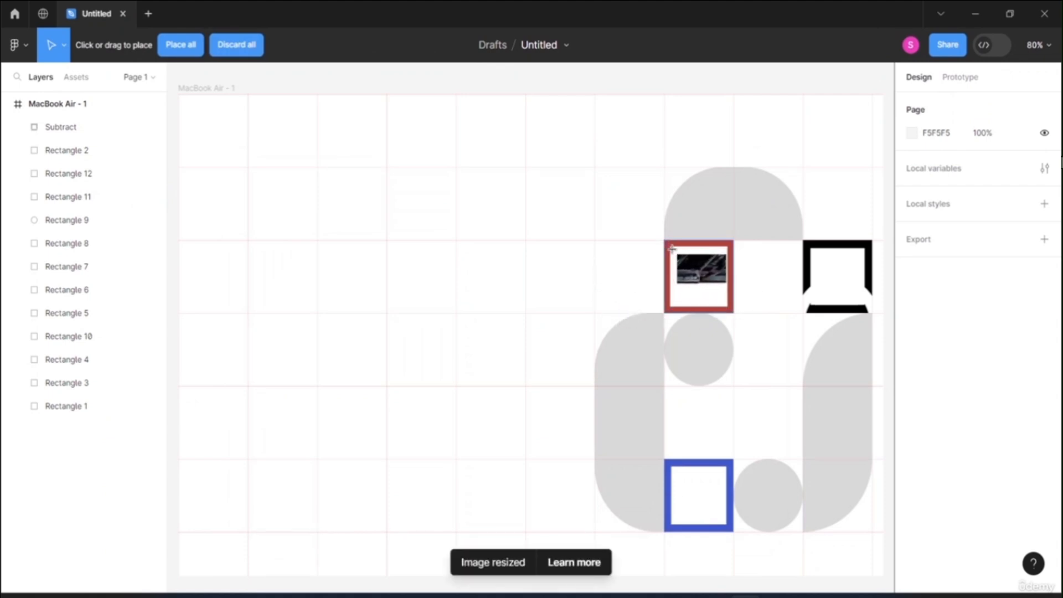
- Place the laptop photo inside the red outlined square, stretch it to about 101 × 98 and centre it within the outline
drag(671, 253, 726, 302)
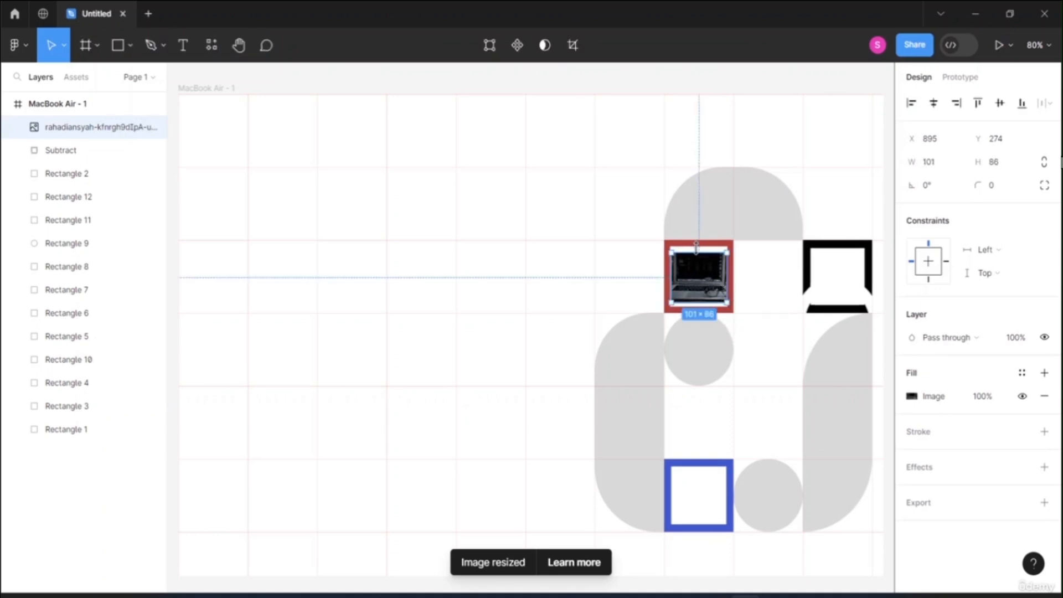
drag(696, 247, 696, 243)
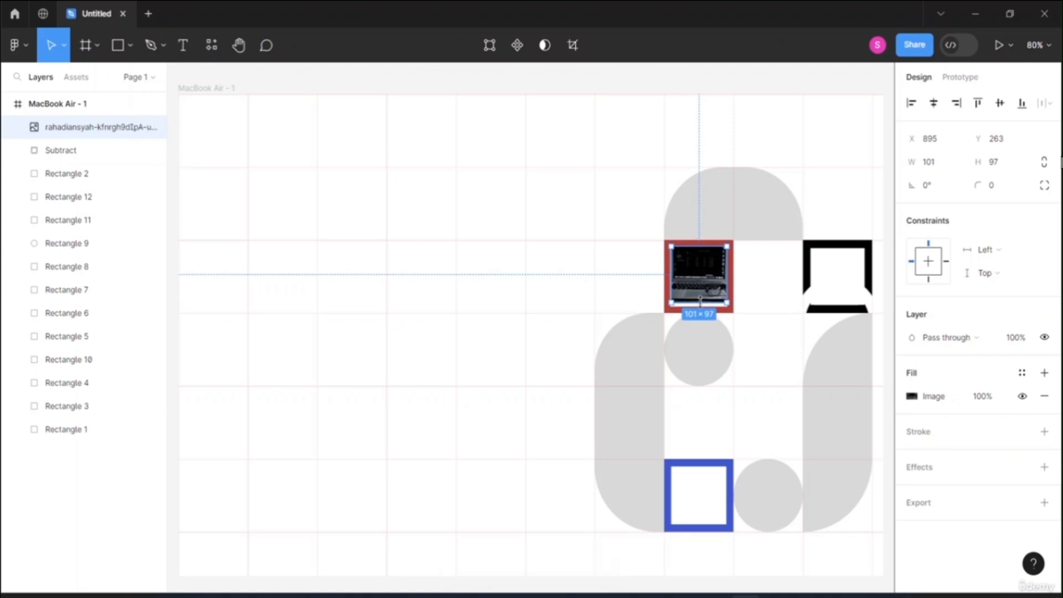
drag(701, 304, 704, 301)
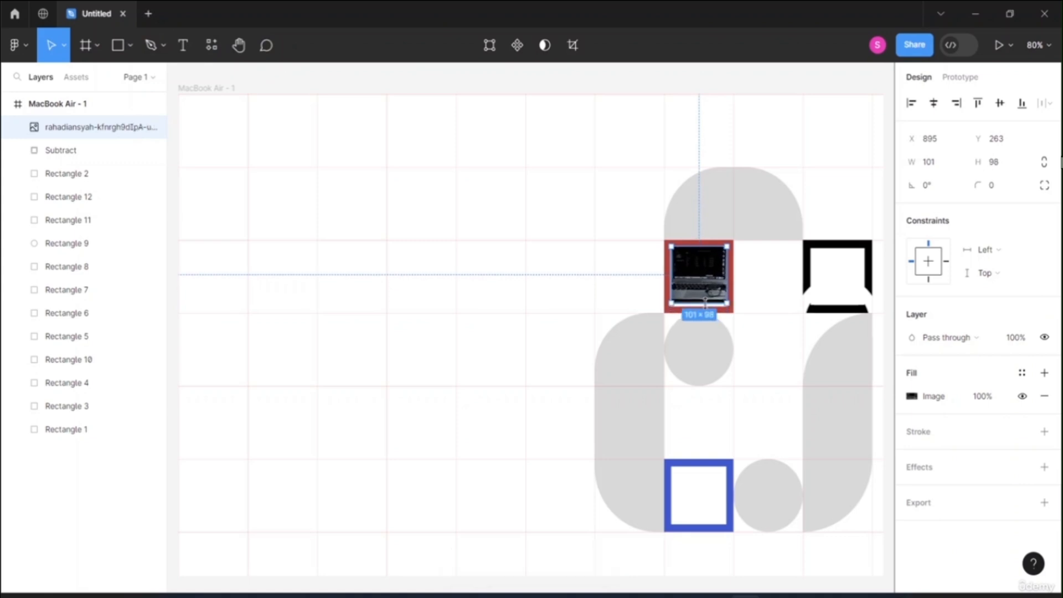
click(812, 161)
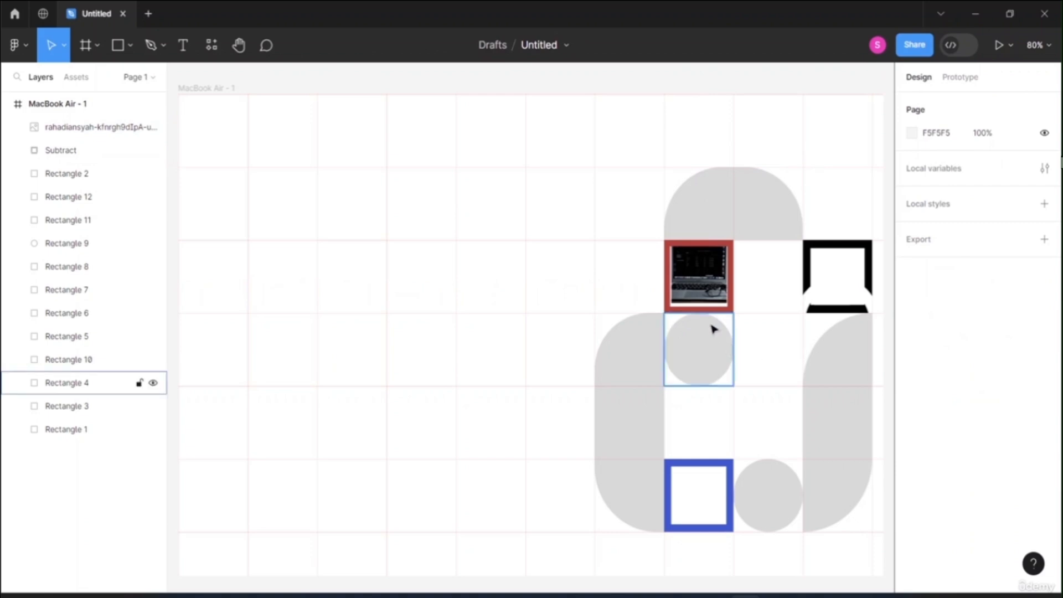
click(705, 286)
drag(705, 286, 707, 288)
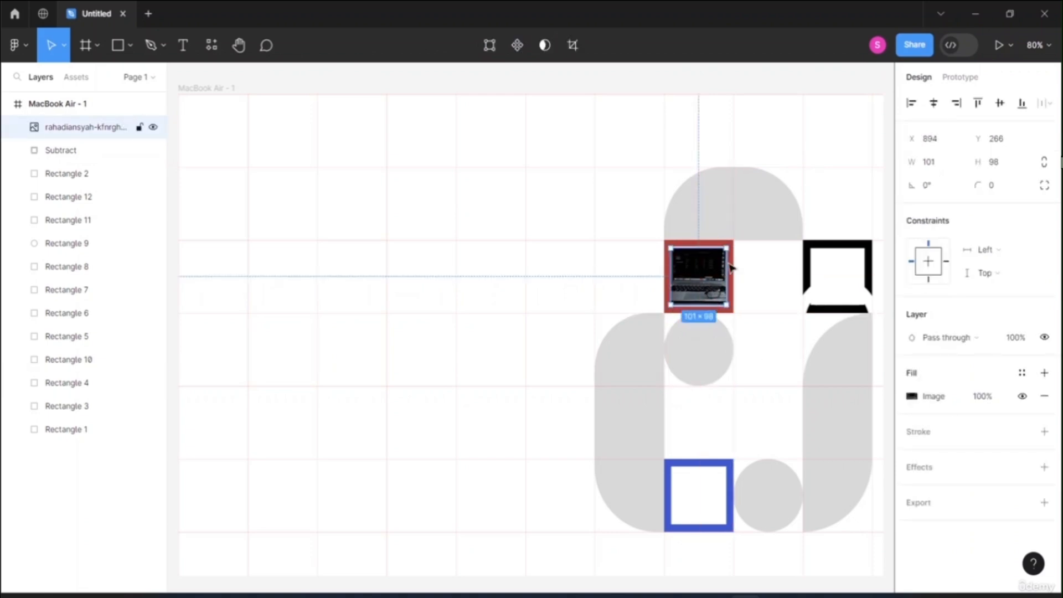
click(852, 171)
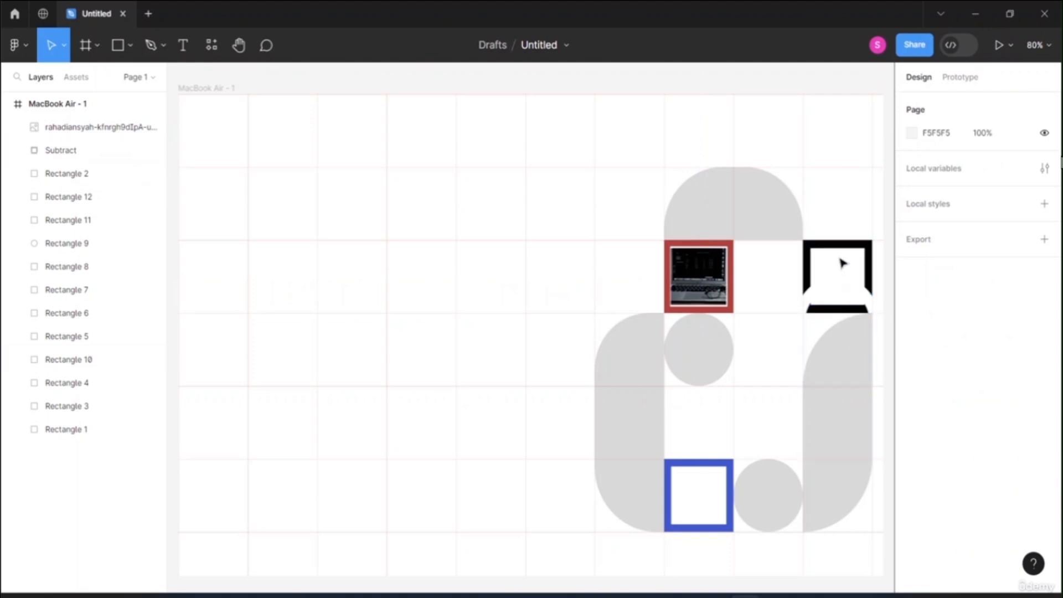
- Shift the subtracted black shape half a grid cell towards the red outlined square
drag(835, 253, 799, 251)
click(844, 207)
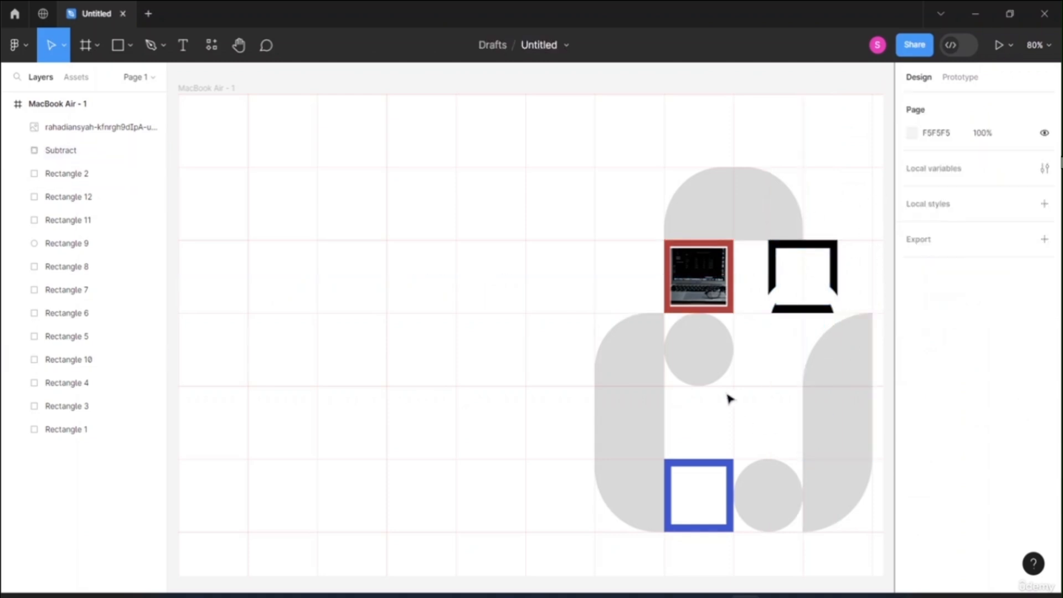
click(701, 357)
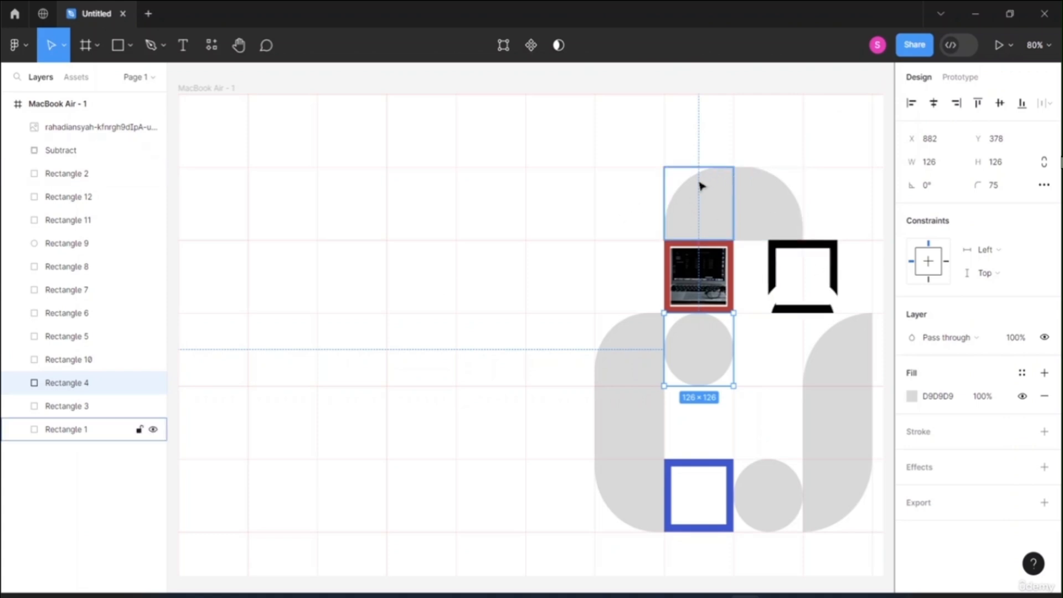
- Round only the lower-right corner of the left column's middle grey square with a radius of 113
double_click(639, 439)
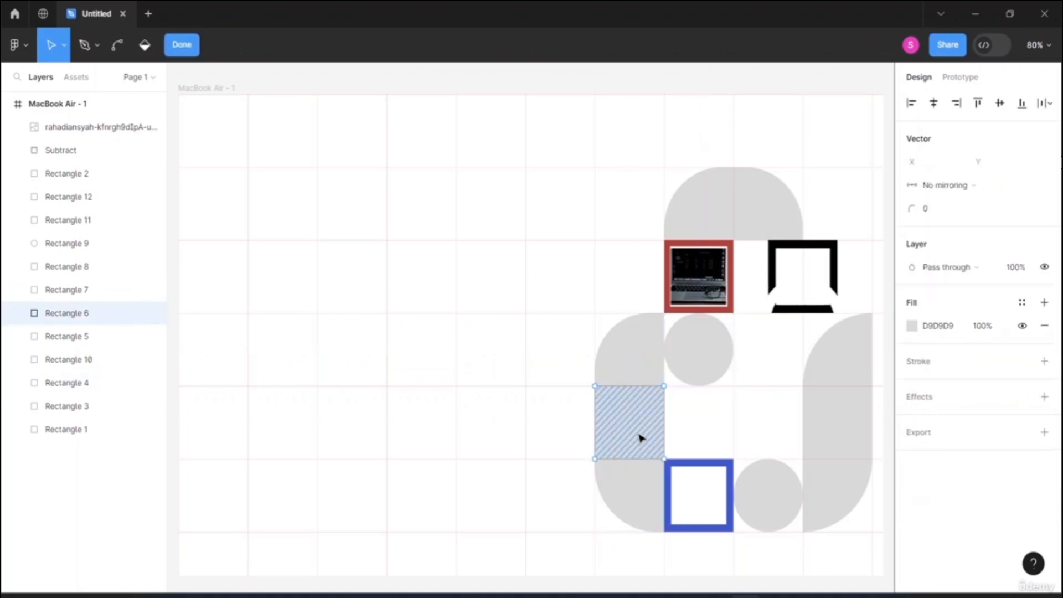
click(665, 460)
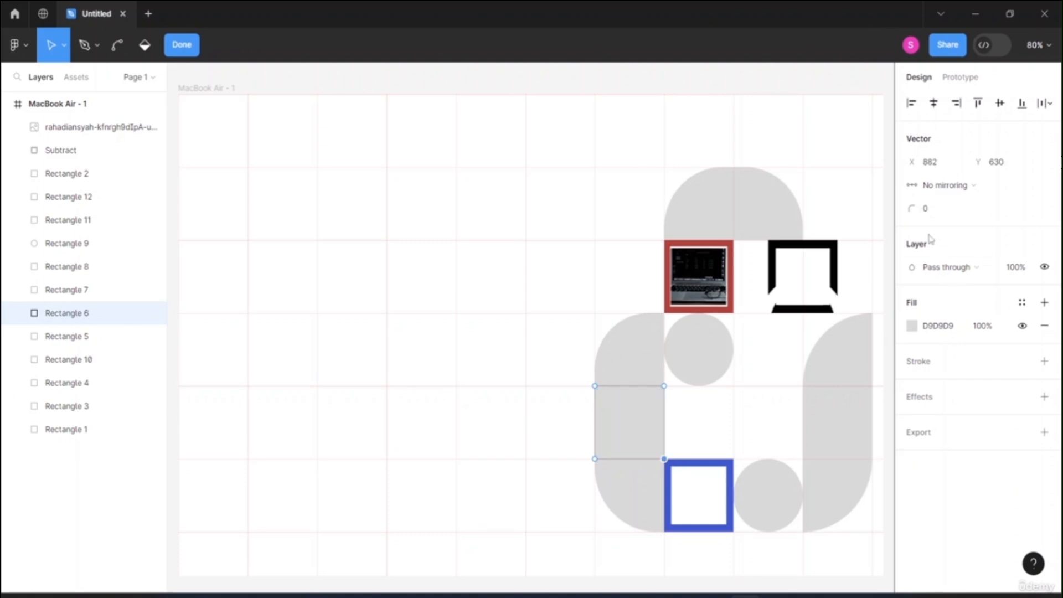
drag(913, 208, 8, 196)
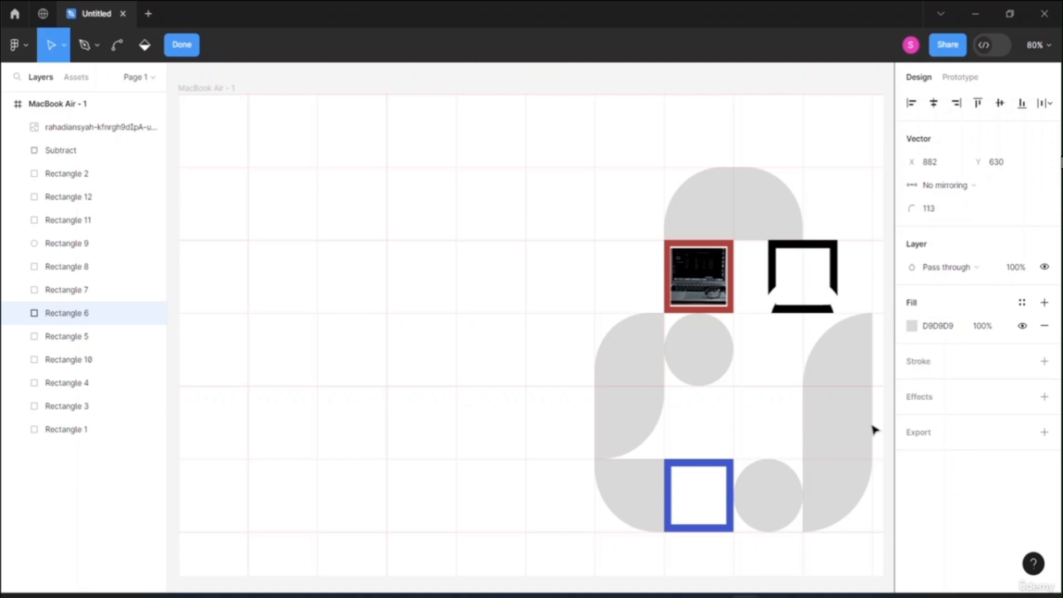
click(828, 439)
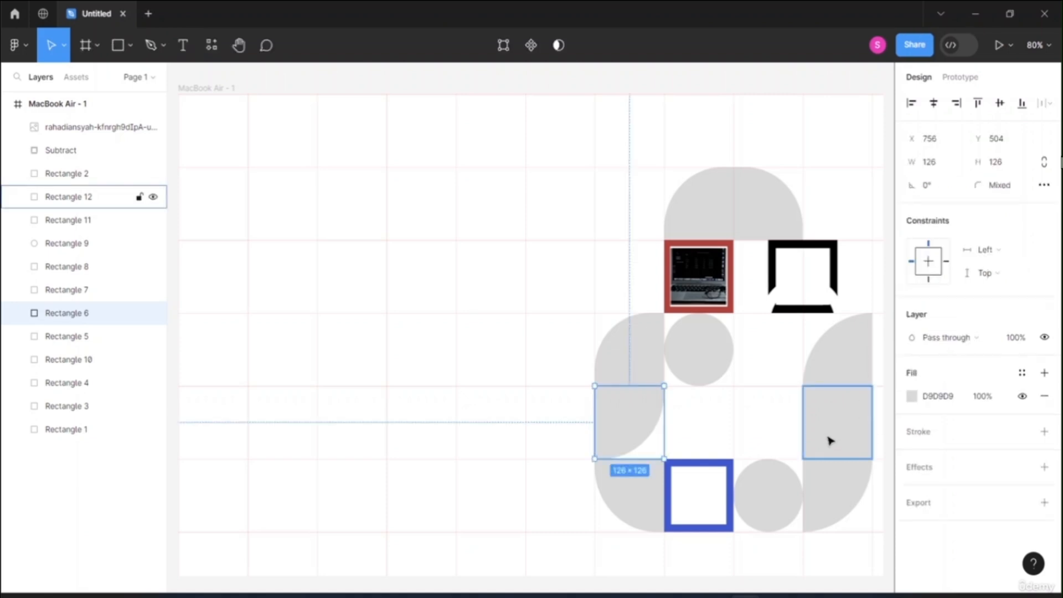
- Round only the lower-left corner of the right column's middle grey square with a radius of 90 and deselect it
double_click(828, 439)
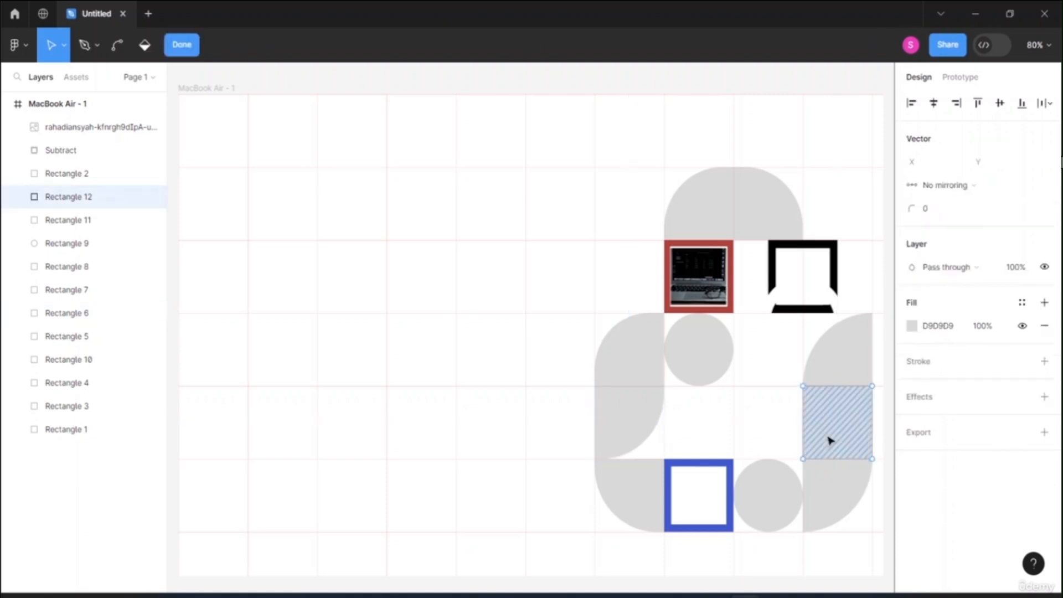
click(803, 460)
drag(937, 206, 1039, 194)
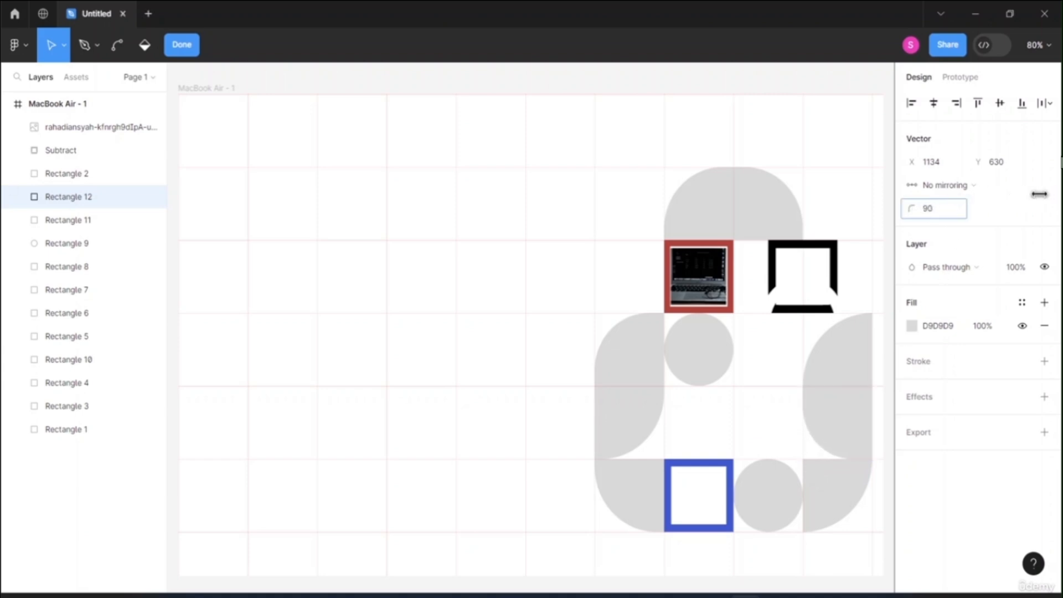
key(Escape)
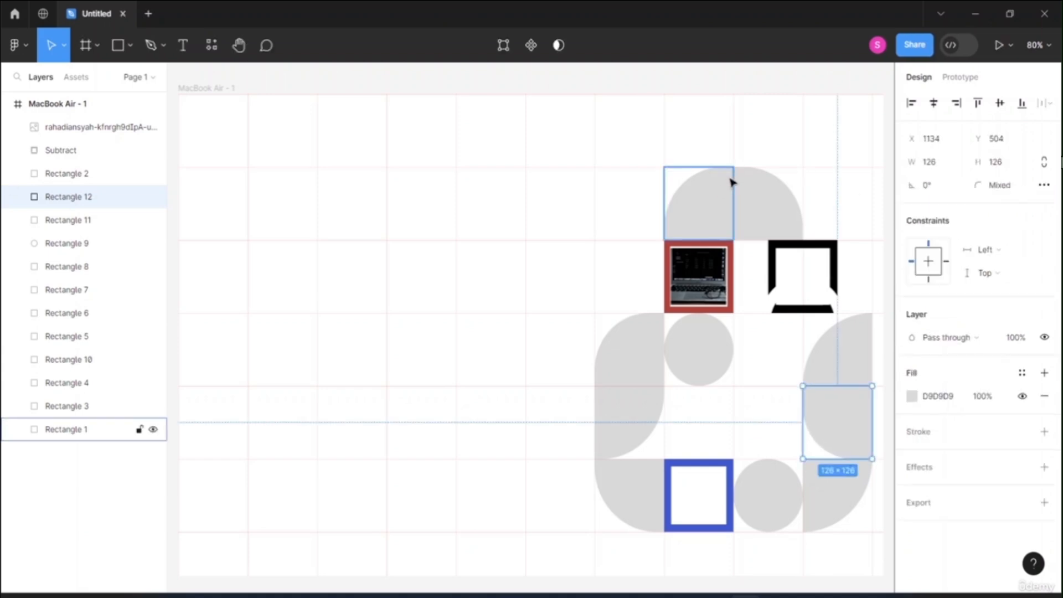
click(529, 254)
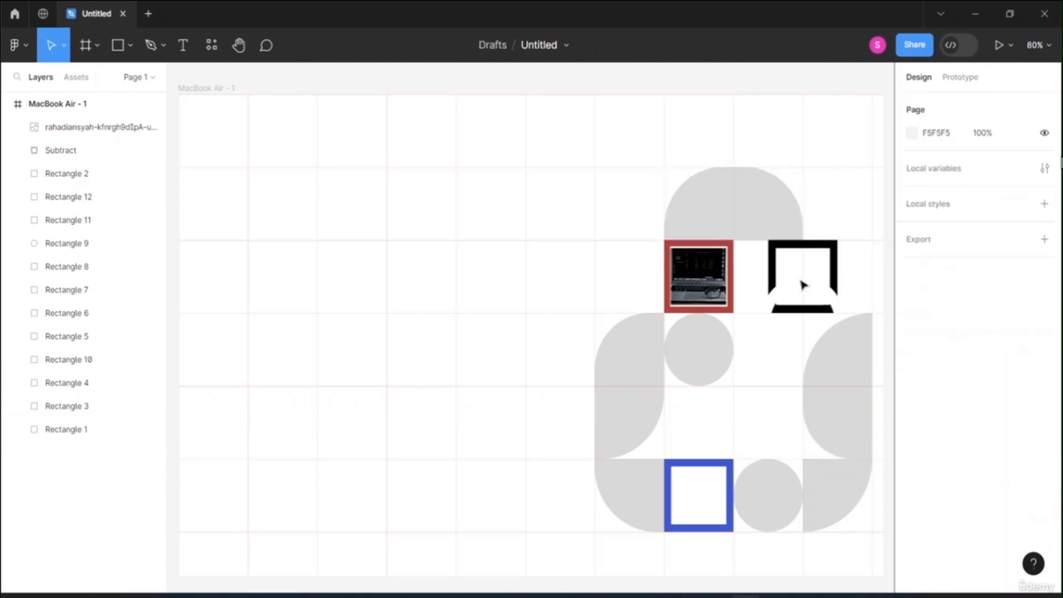
- Set the horizontal spacing between the two grey shapes forming the arch to -2 and group them
drag(649, 157, 831, 224)
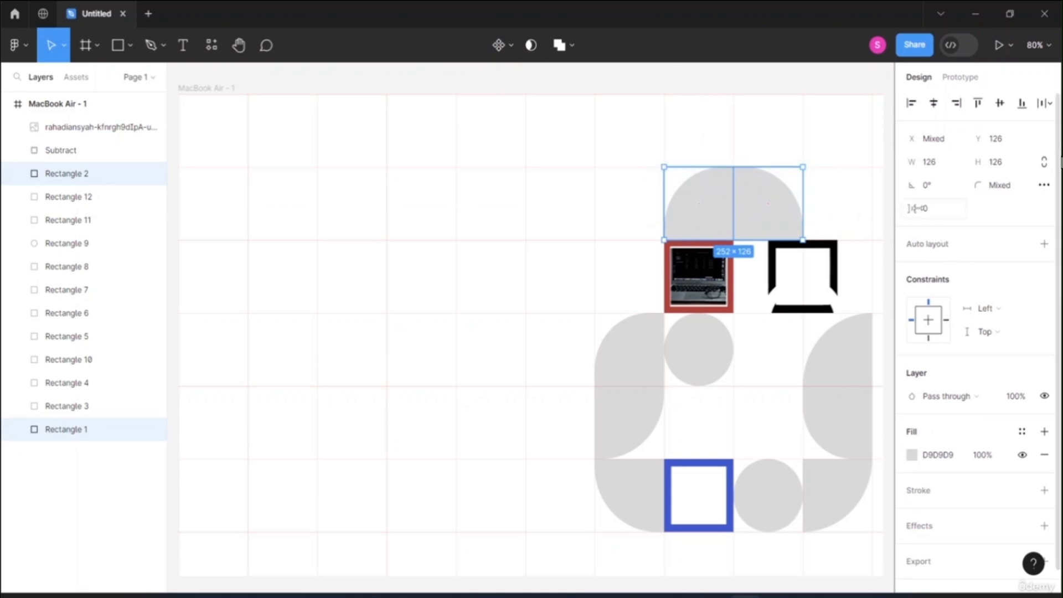
drag(914, 208, 899, 203)
click(668, 147)
drag(655, 157, 818, 222)
right_click(752, 207)
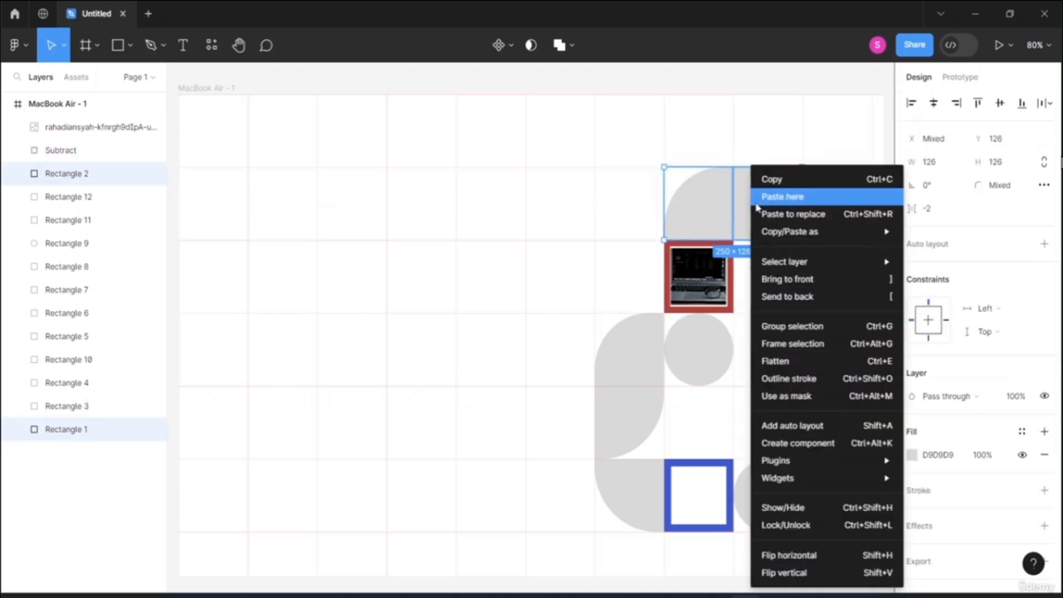
click(807, 328)
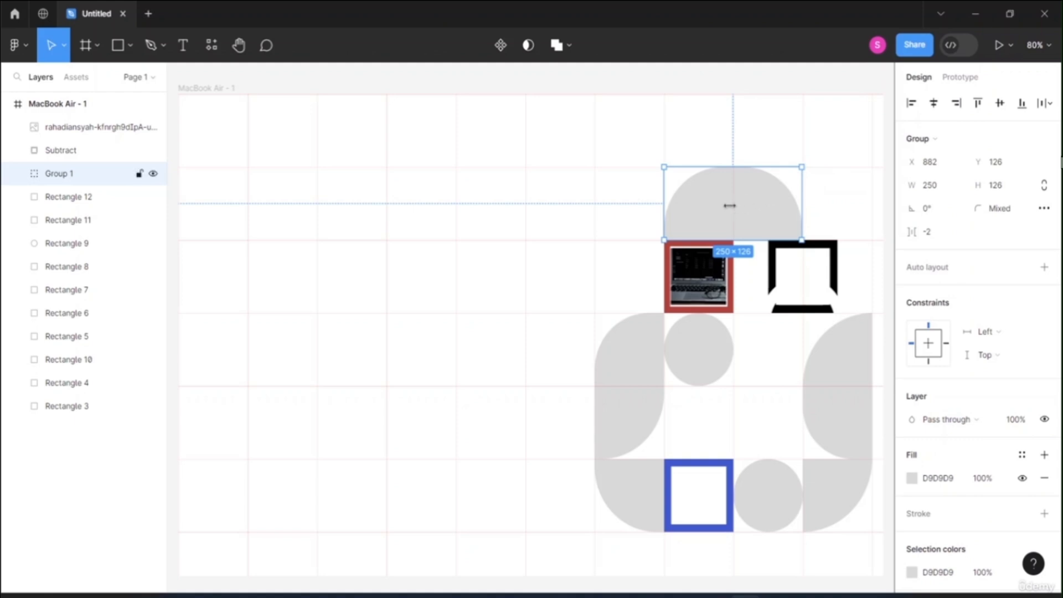
double_click(716, 229)
double_click(715, 230)
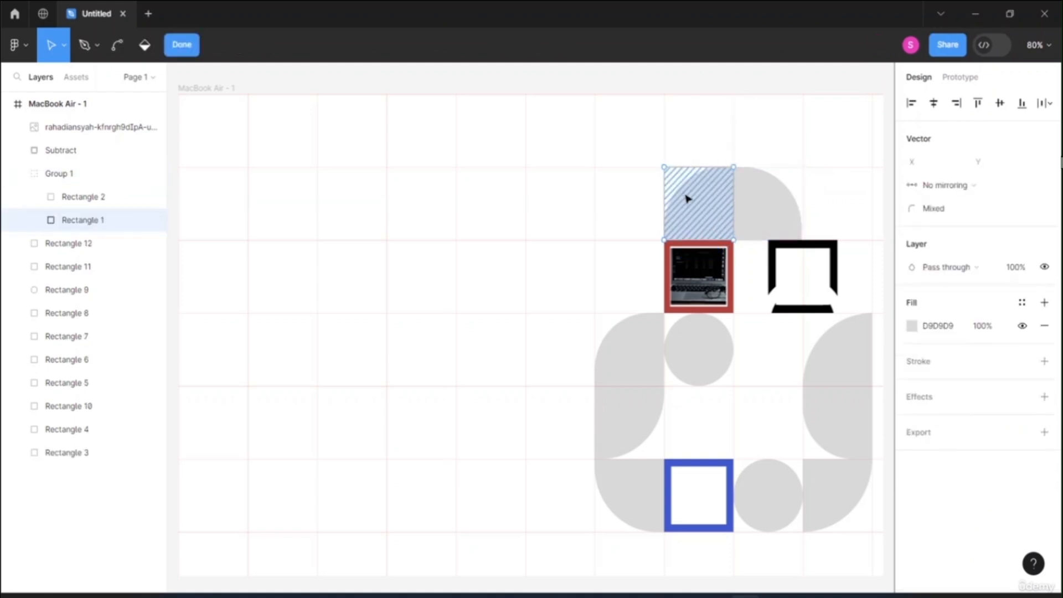
drag(626, 173, 585, 146)
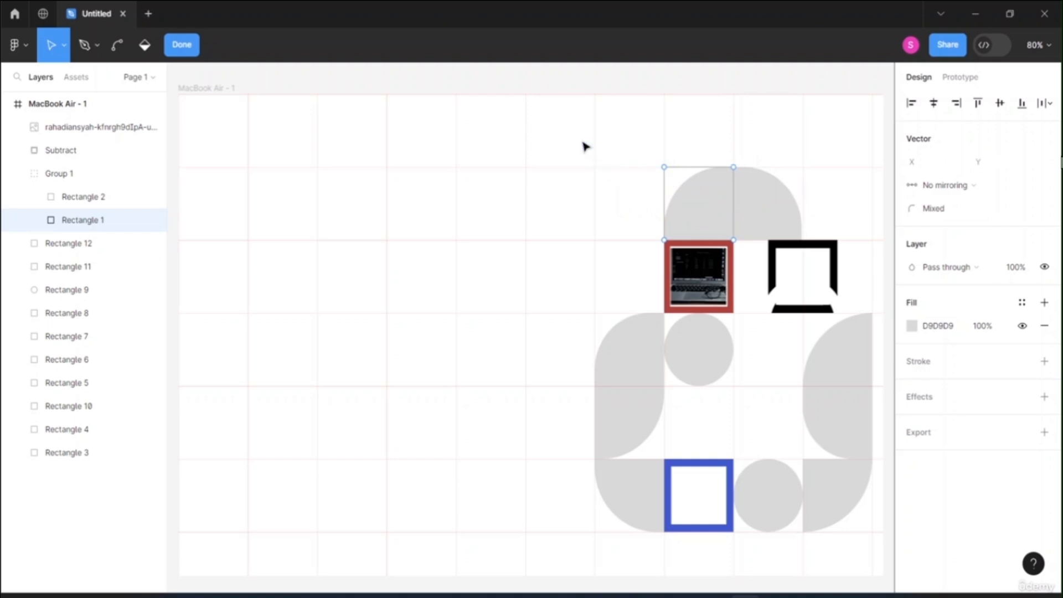
key(Escape)
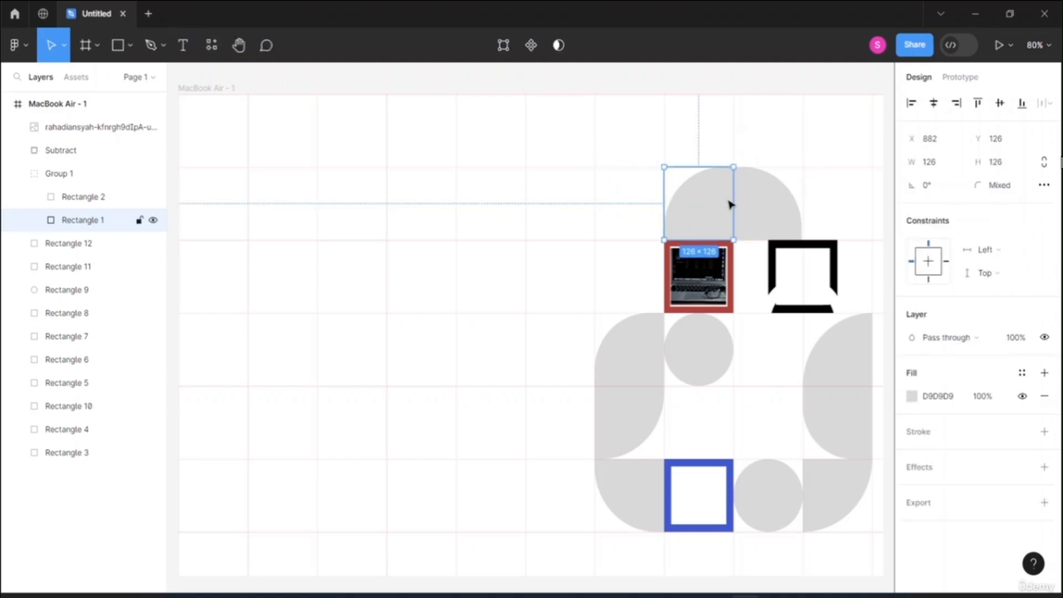
mouse_move(912, 185)
mouse_down()
mouse_move(943, 178)
mouse_move(911, 180)
mouse_move(922, 183)
mouse_up()
click(787, 144)
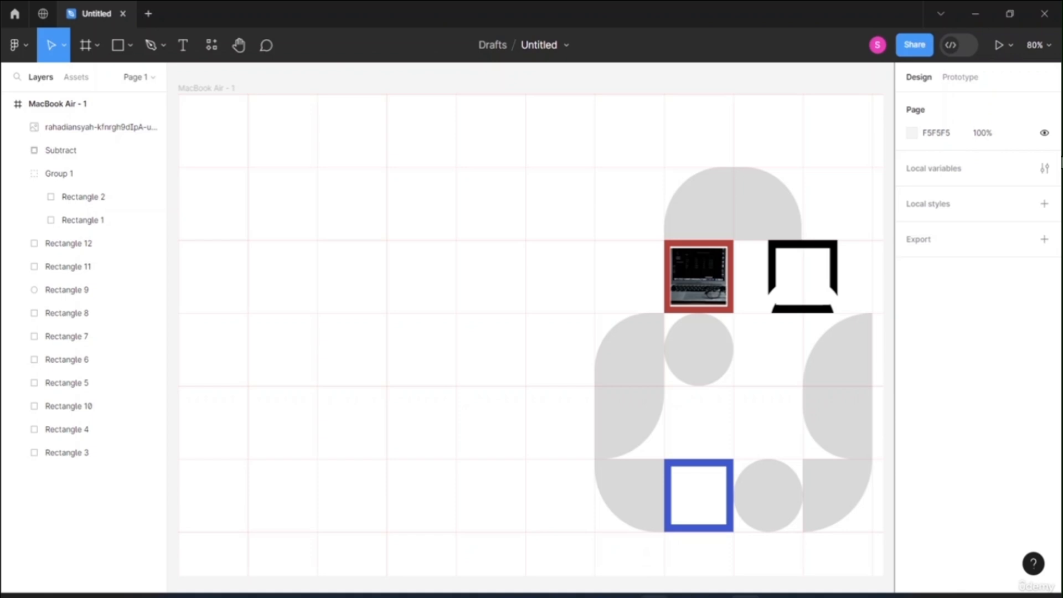
- Try to import the color-wheel_0 image from the Downloads folder straight onto the frame, and delete the oversized copy
mouse_move(653, 595)
click(624, 595)
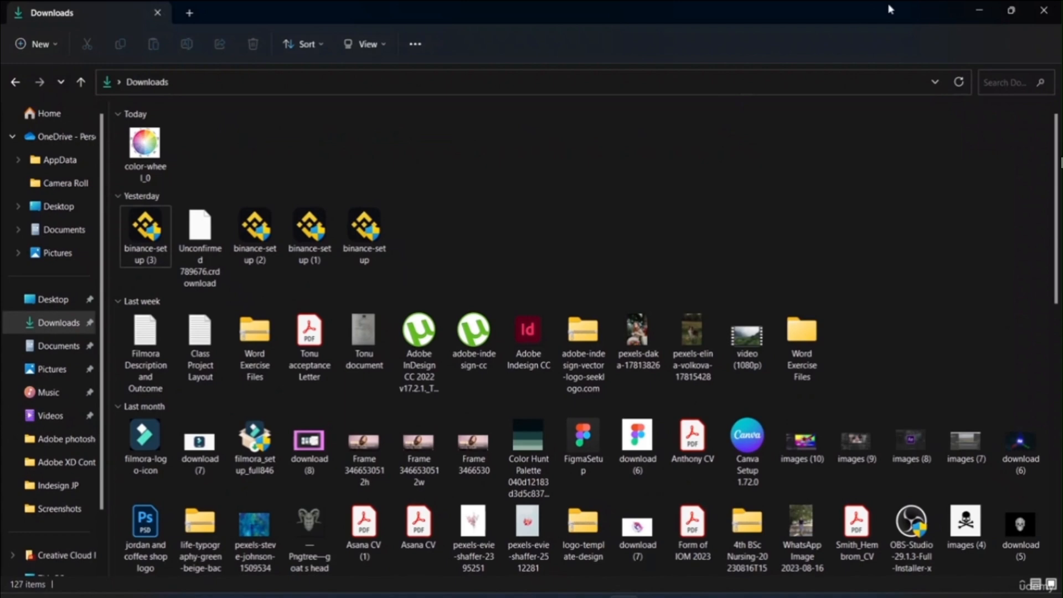
click(1010, 10)
drag(789, 206, 499, 210)
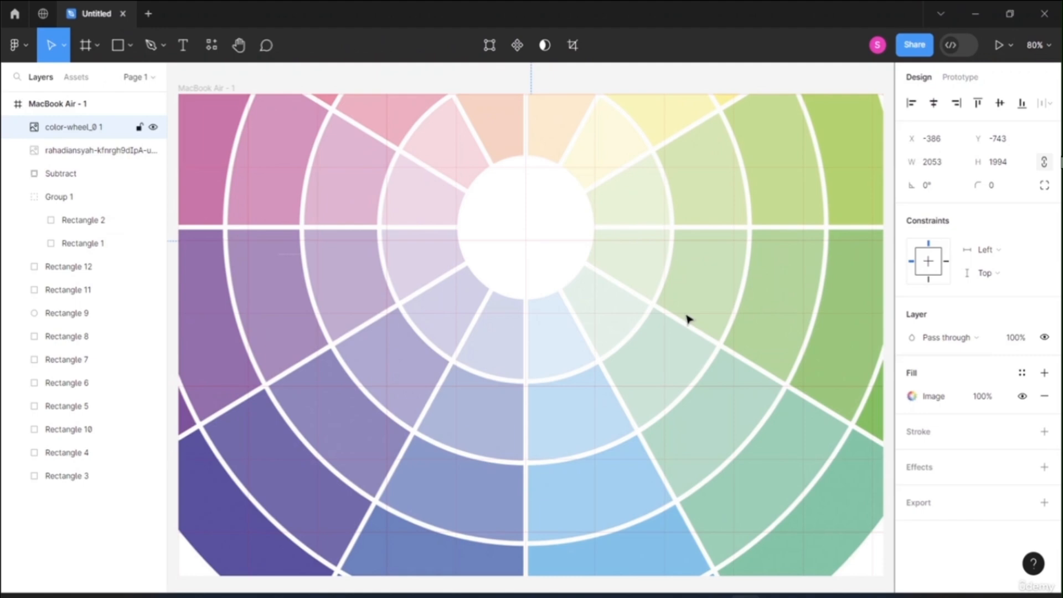
scroll(728, 392, down, 4)
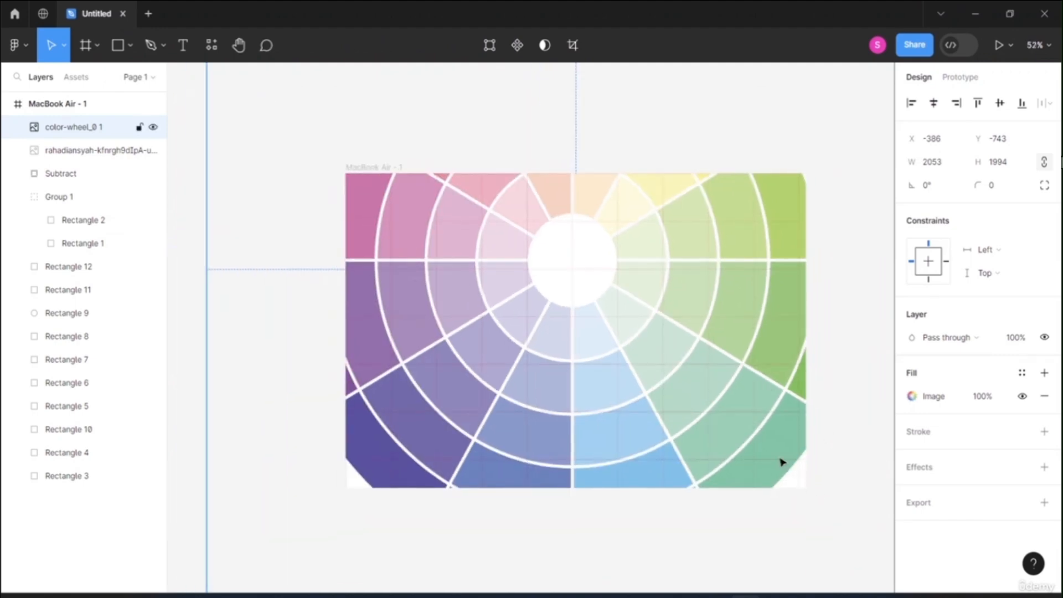
double_click(408, 206)
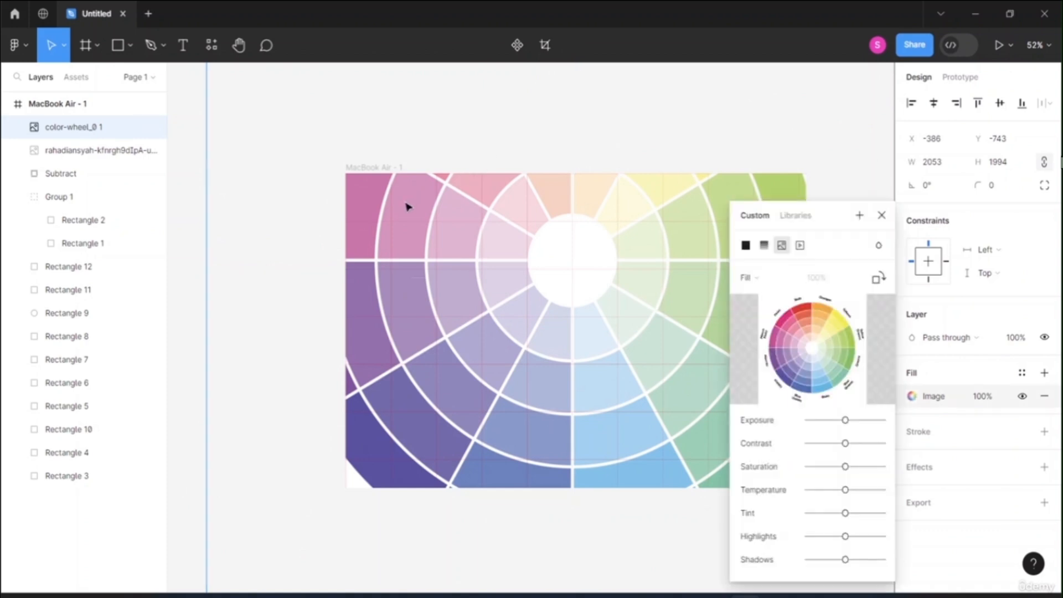
key(Delete)
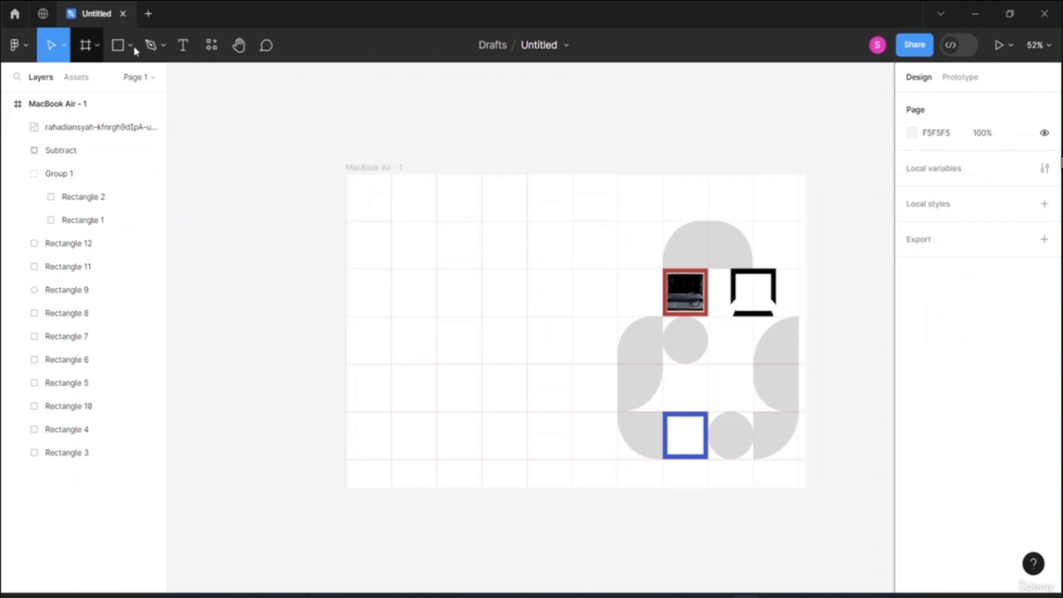
- Place the color-wheel_0 image from Downloads at reduced size beside the frame, shift it clear of the frame's edge and deselect it
click(97, 48)
click(130, 45)
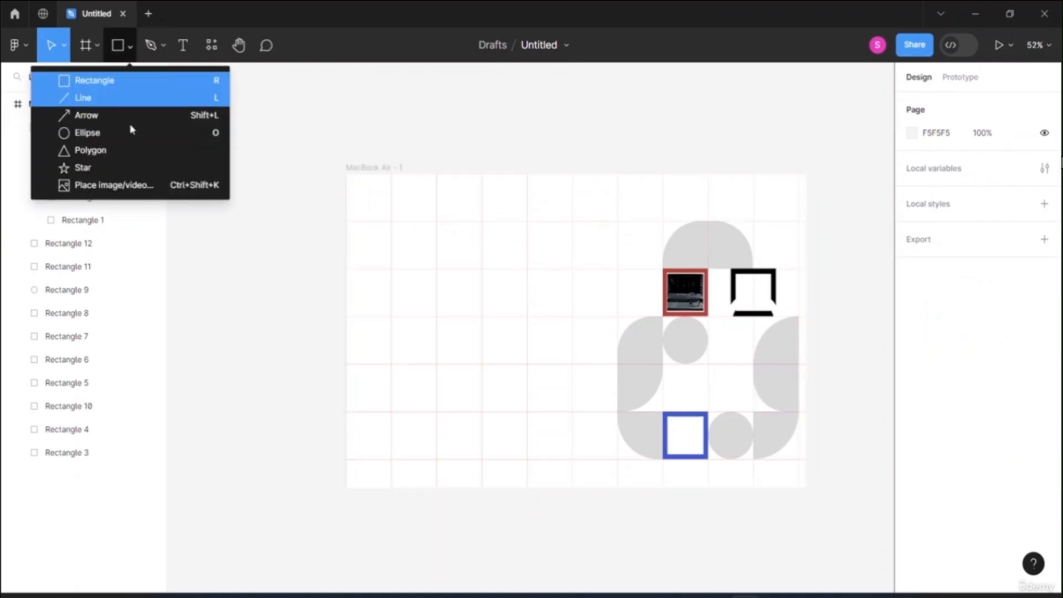
click(117, 187)
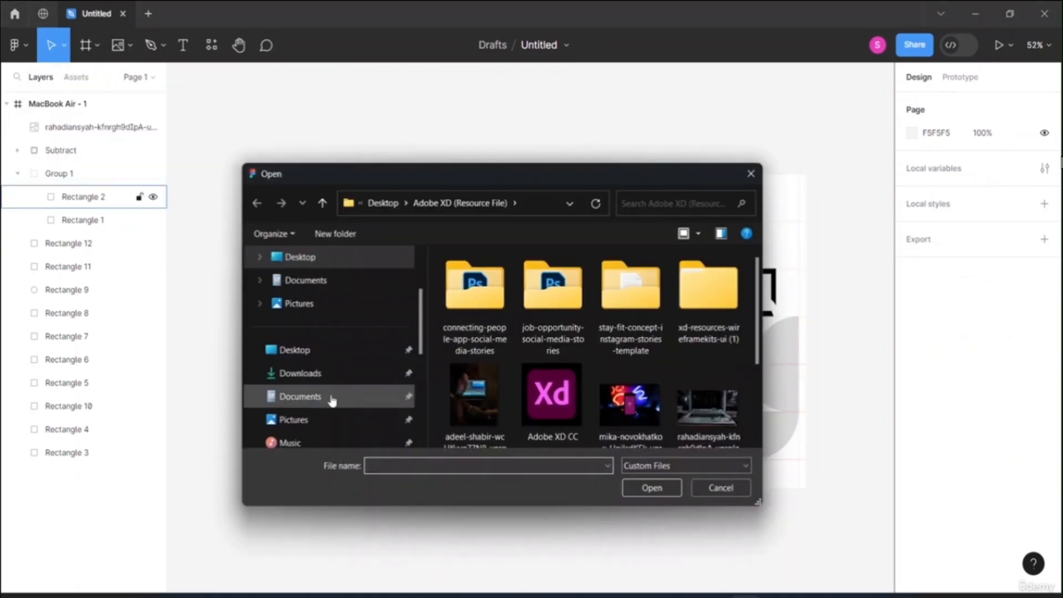
click(299, 373)
click(463, 290)
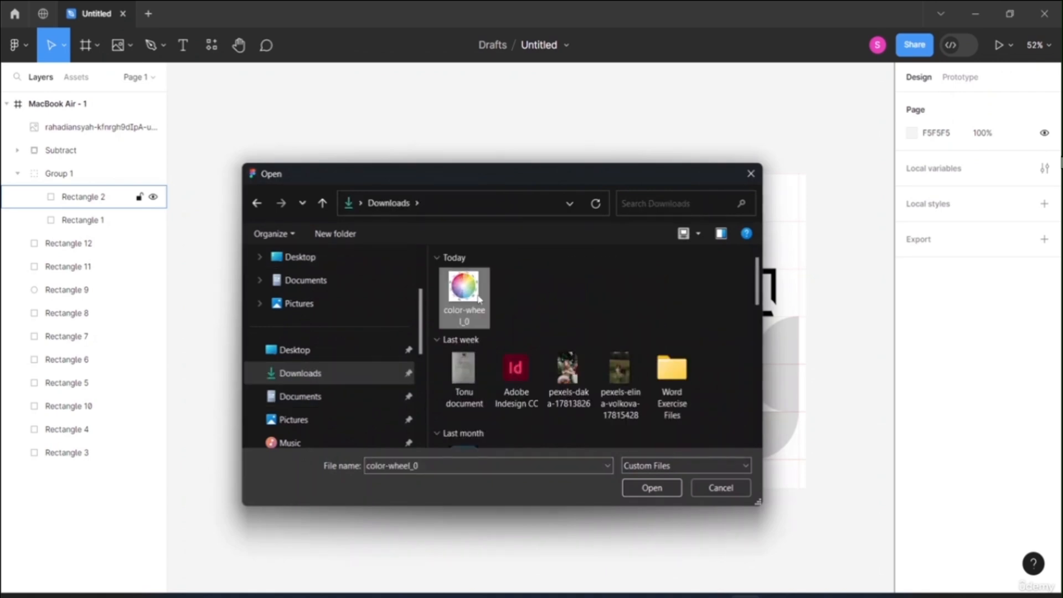
click(647, 488)
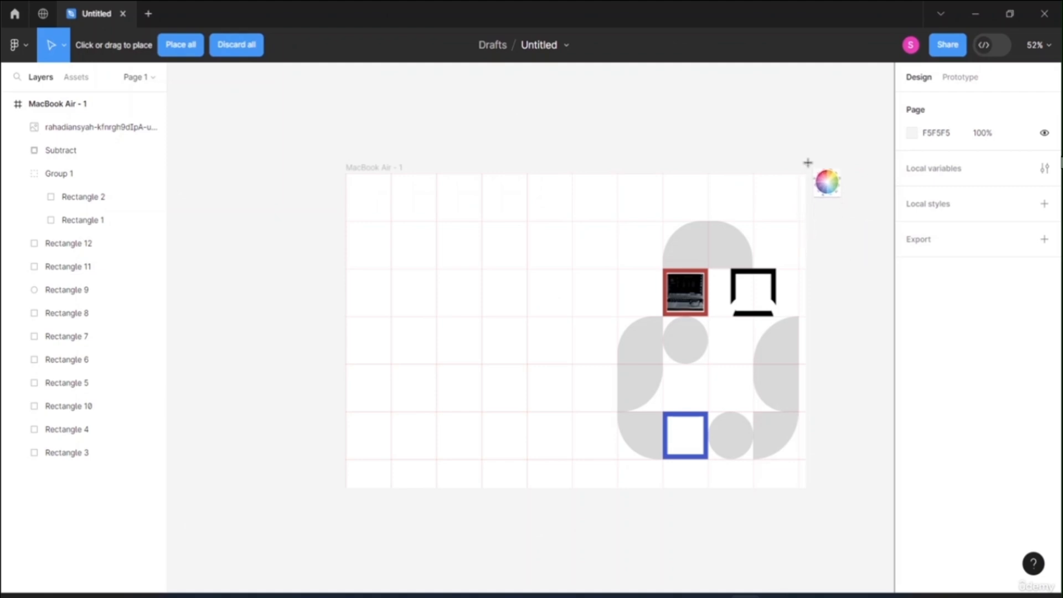
drag(794, 125, 830, 334)
click(771, 408)
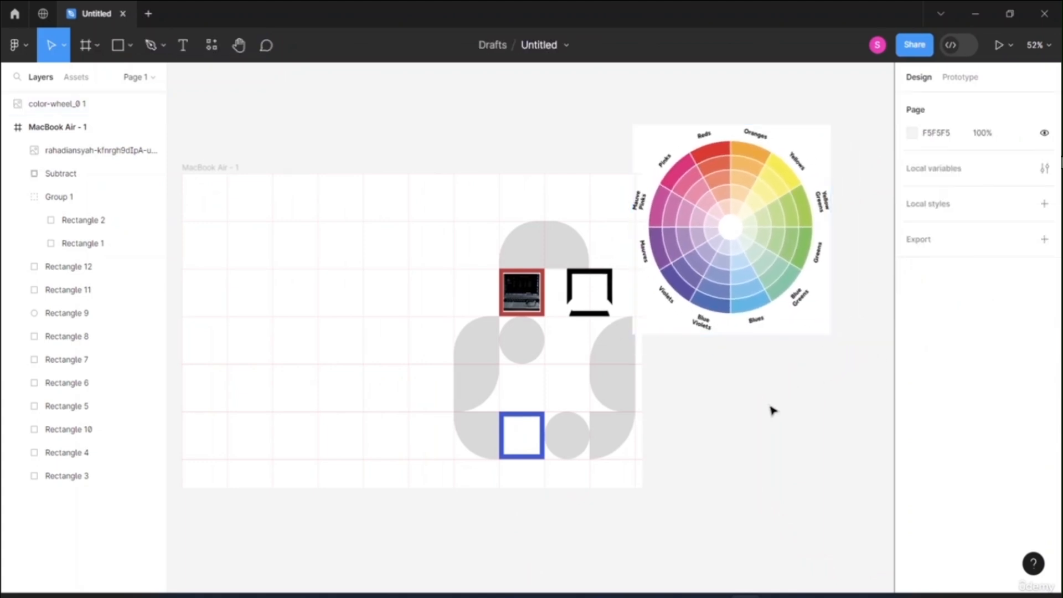
mouse_move(686, 157)
mouse_down()
mouse_move(724, 155)
mouse_move(700, 152)
mouse_up()
click(728, 483)
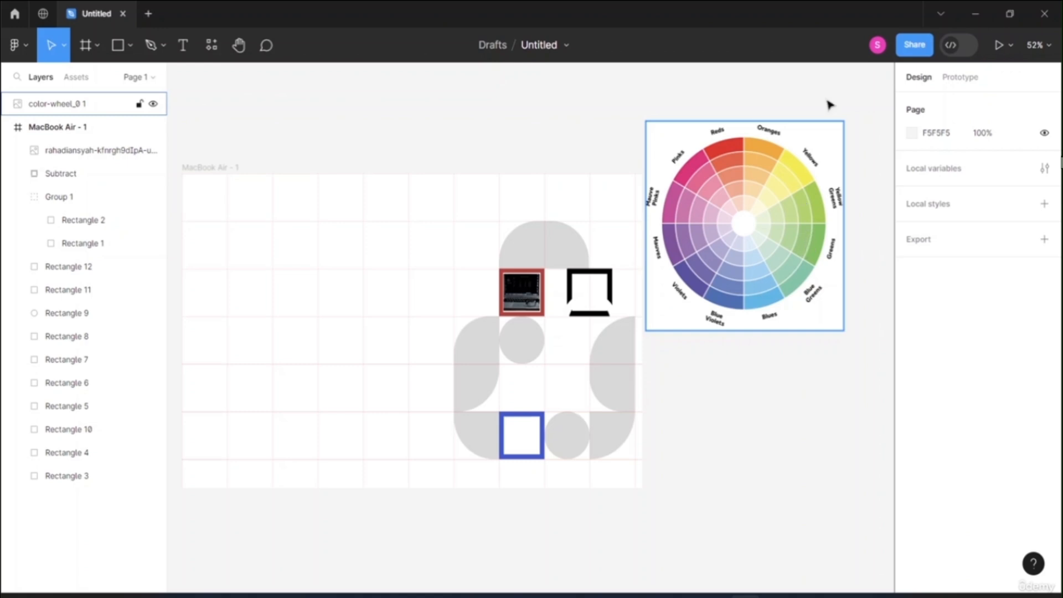
- Fill the grouped arch above the laptop photo with pink F489A7 sampled from the colour wheel
click(566, 260)
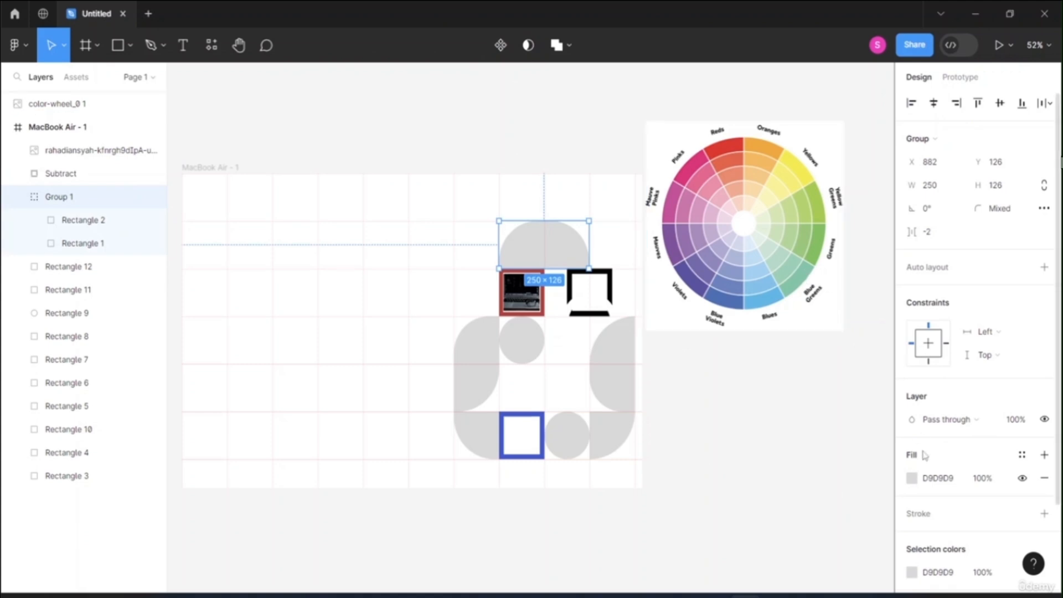
click(912, 478)
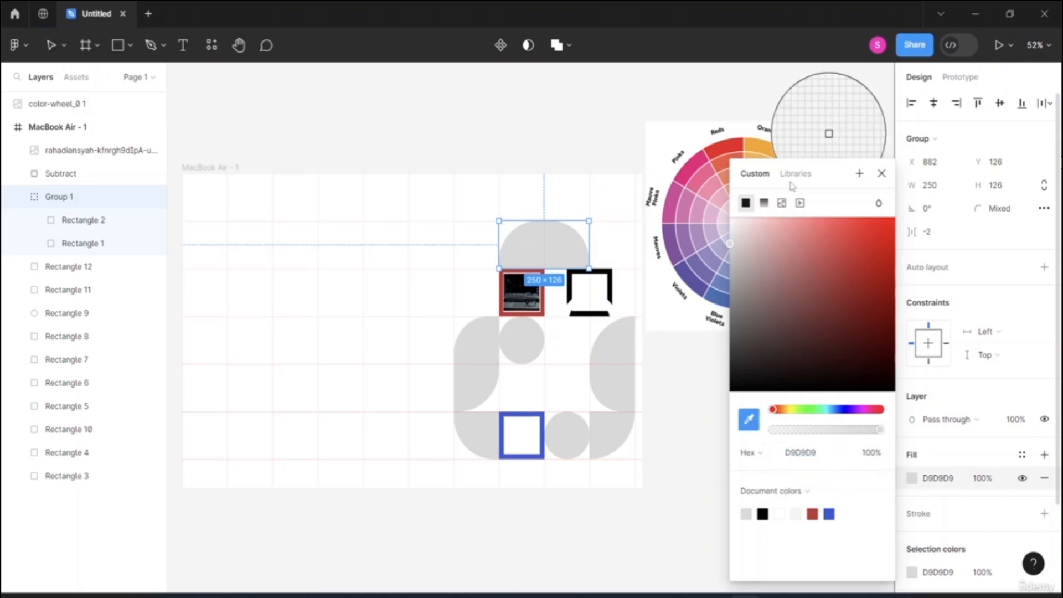
click(881, 173)
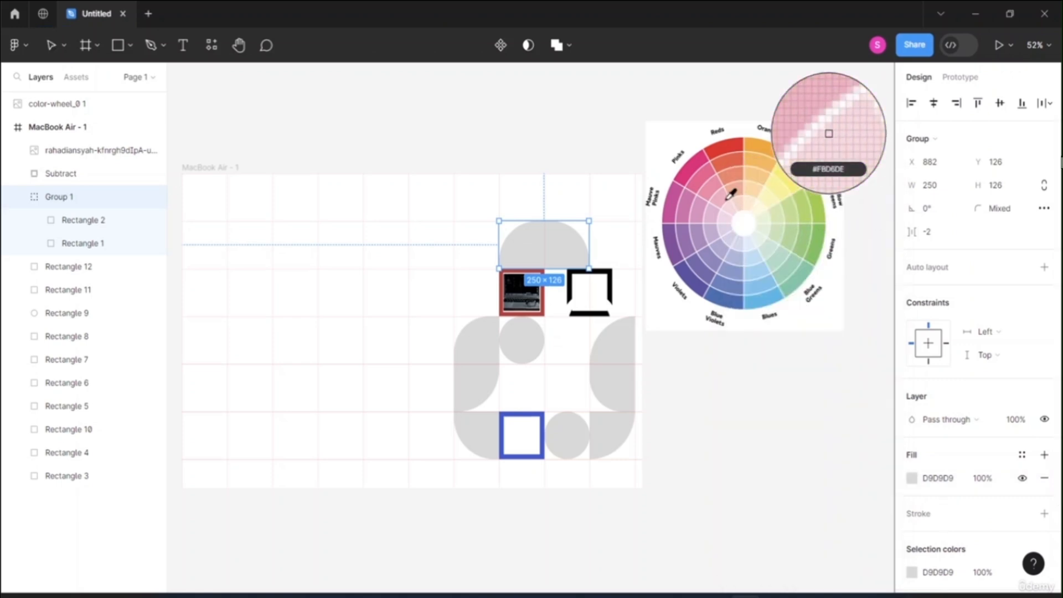
click(710, 187)
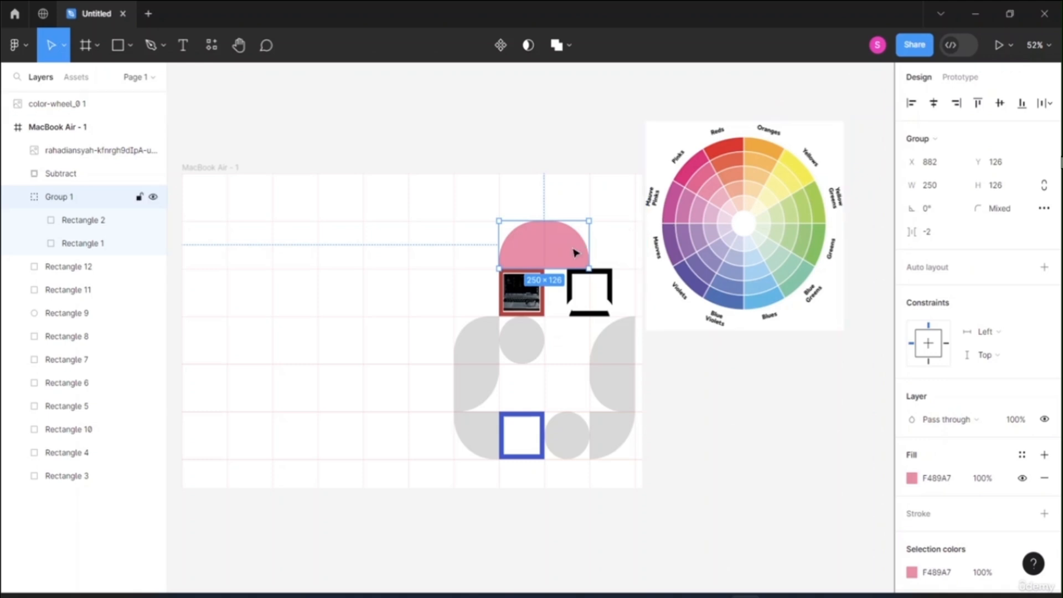
- Fill the circle below the laptop photo with a purple sampled from the colour wheel and darken it to 351046
click(522, 340)
click(912, 397)
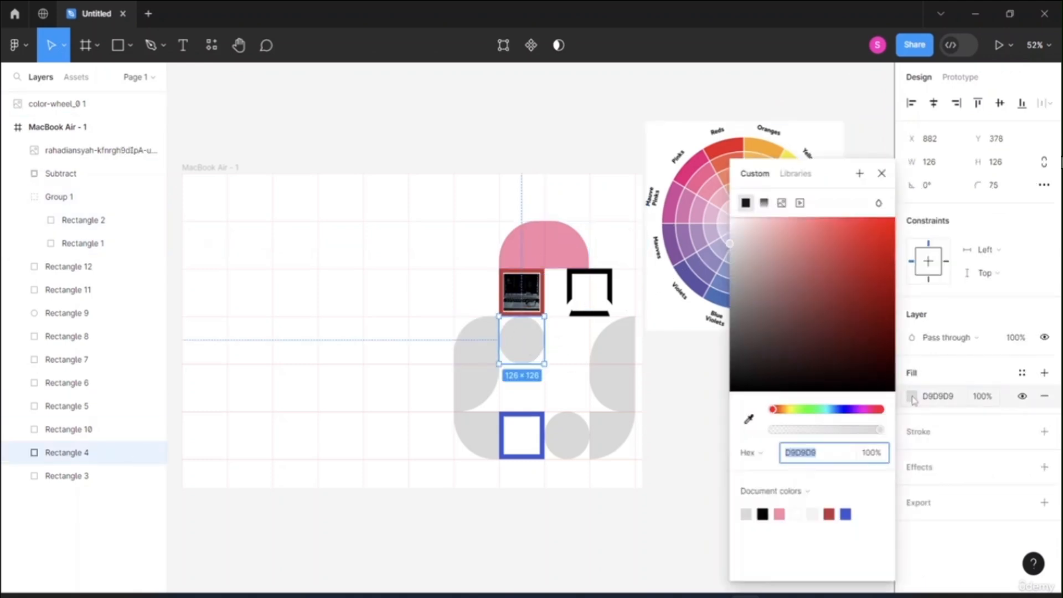
click(749, 419)
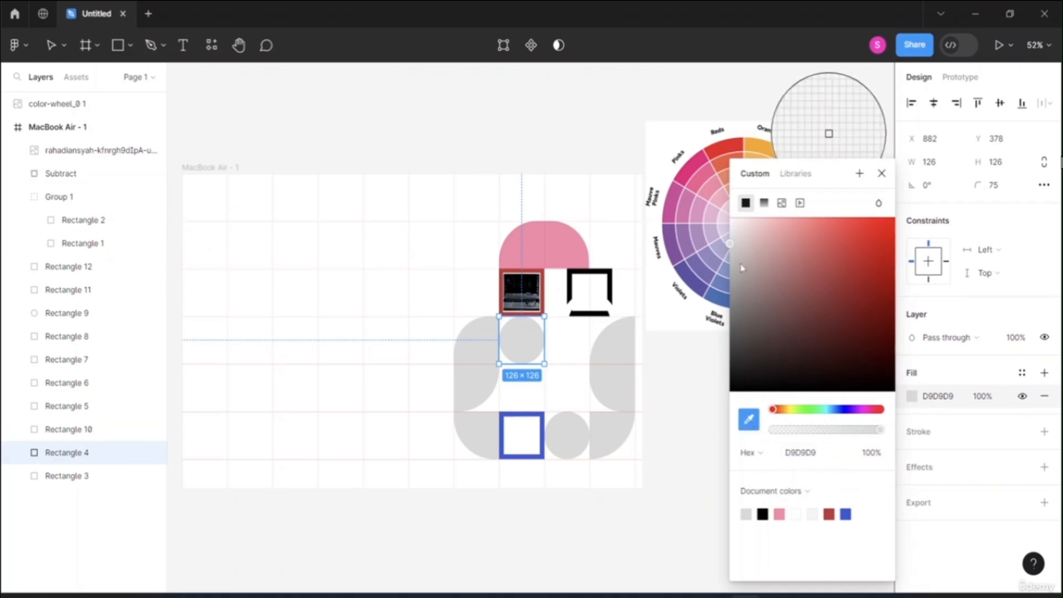
click(681, 246)
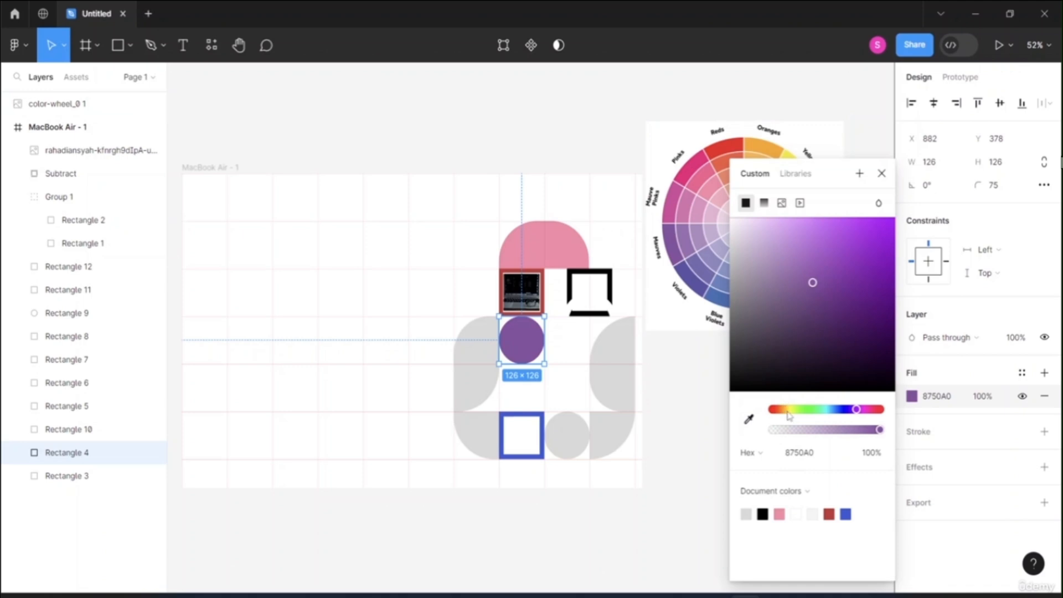
click(750, 421)
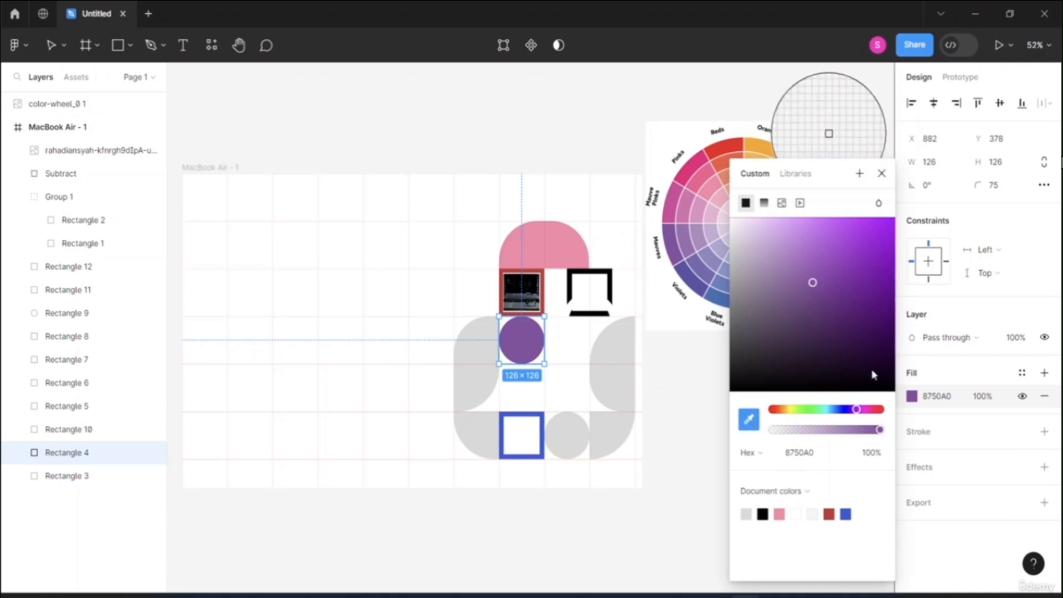
click(857, 343)
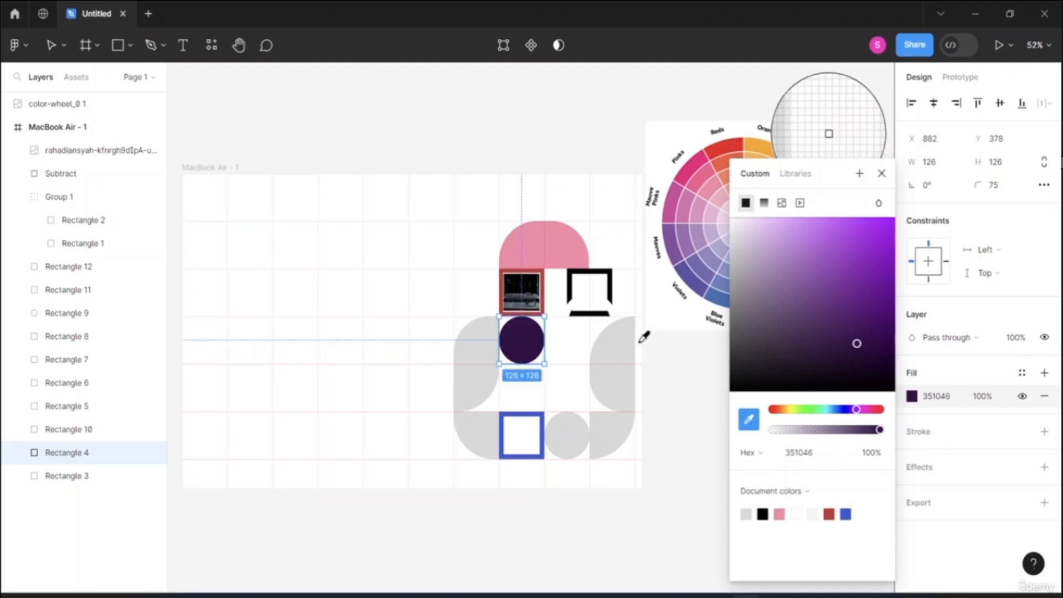
click(748, 423)
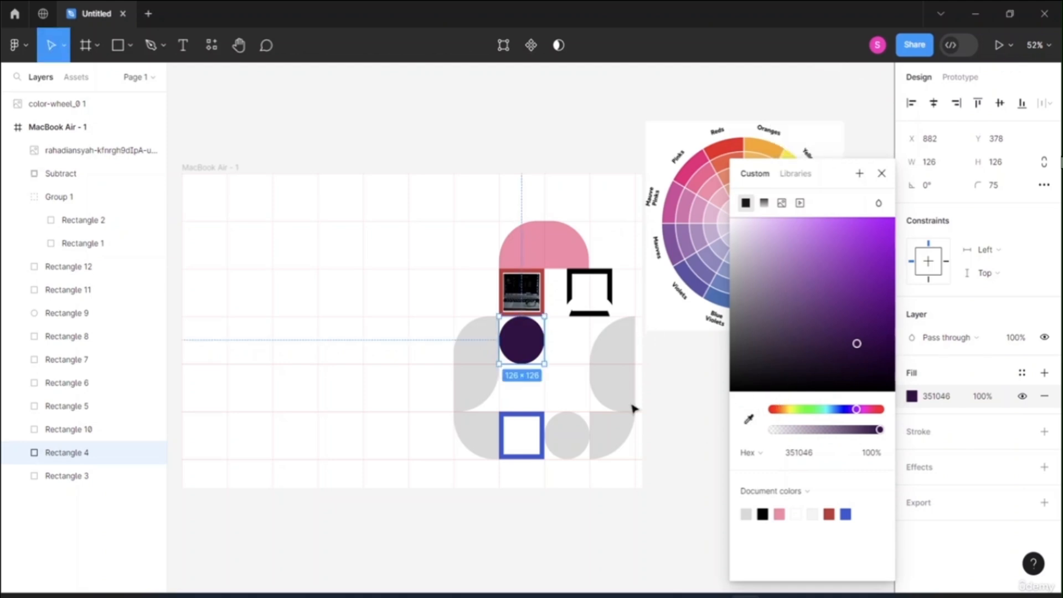
- Fill the lower half of the right column's large rounded shape with blue 436FB6 from the colour wheel and shift its hue to teal
click(624, 387)
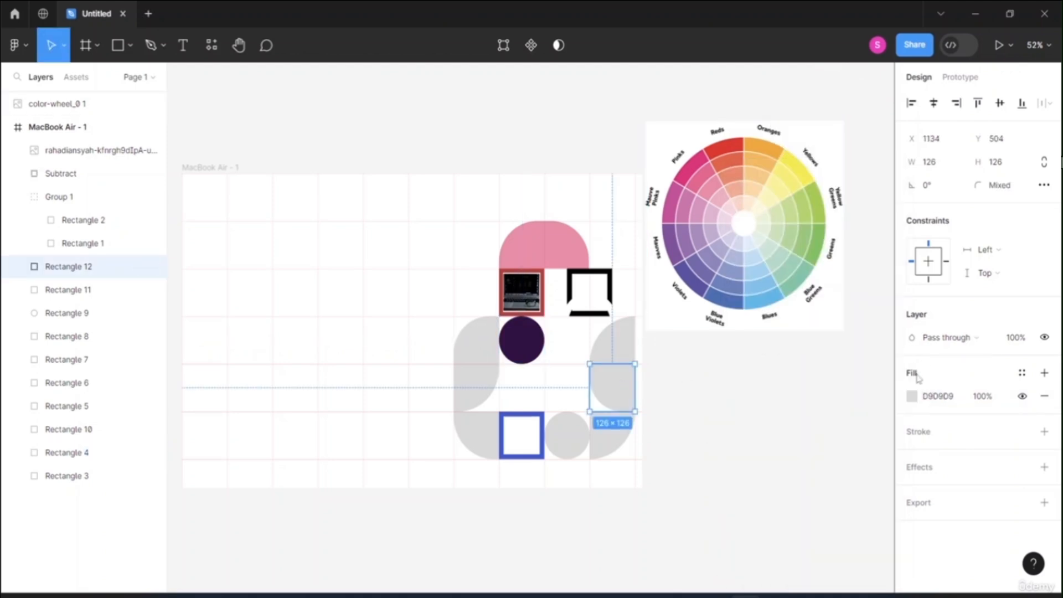
click(912, 396)
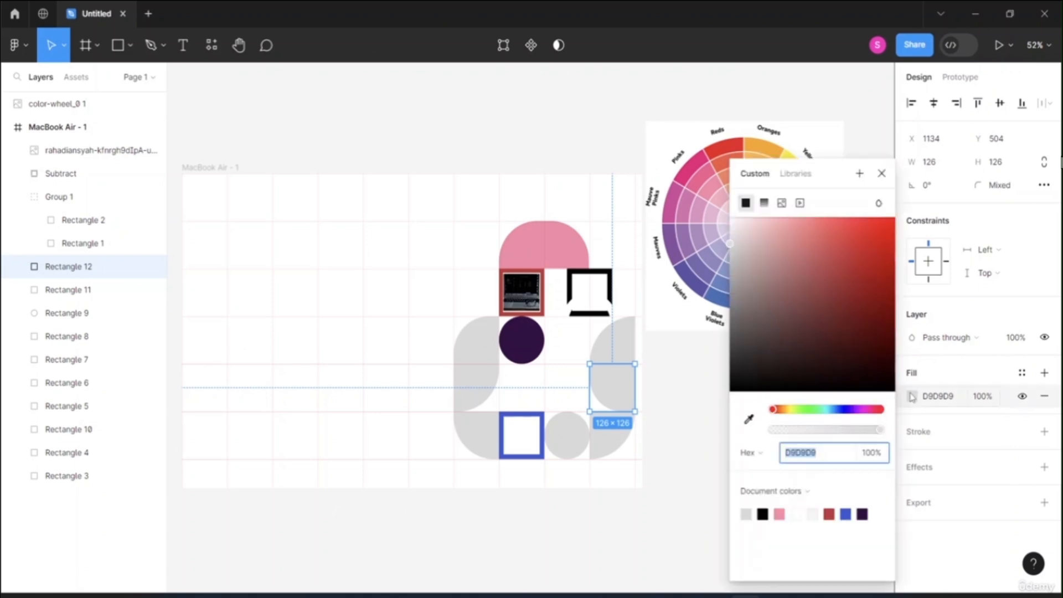
click(748, 419)
click(719, 291)
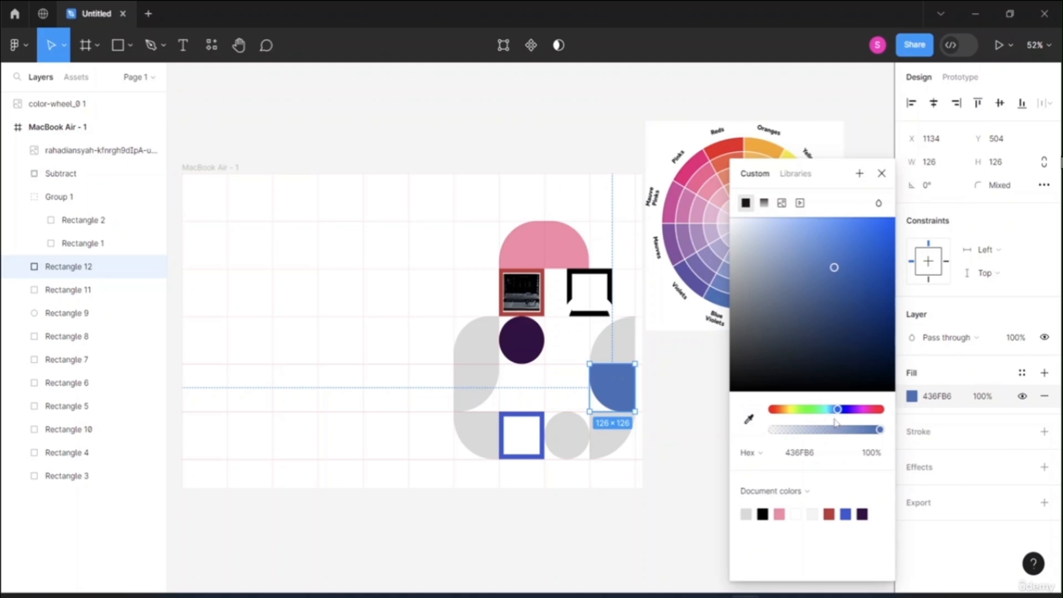
mouse_move(838, 413)
mouse_down()
mouse_move(812, 411)
mouse_move(832, 410)
mouse_up()
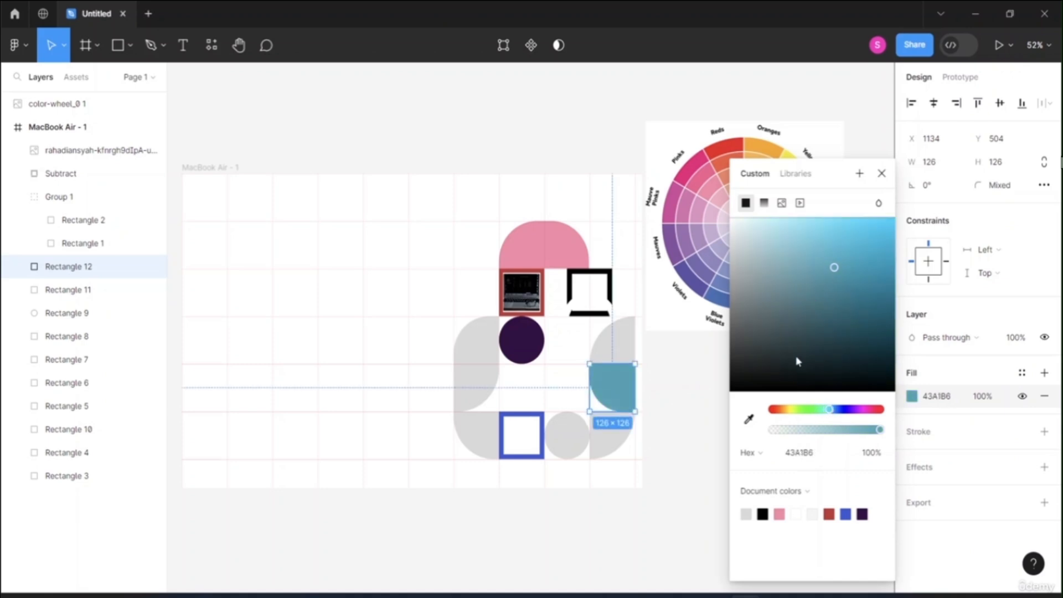
mouse_move(832, 416)
mouse_down()
mouse_move(842, 416)
mouse_move(827, 416)
mouse_up()
- Fill the upper half of the right column's large rounded shape with light purple C5ACD3 sampled from the colour wheel
click(614, 348)
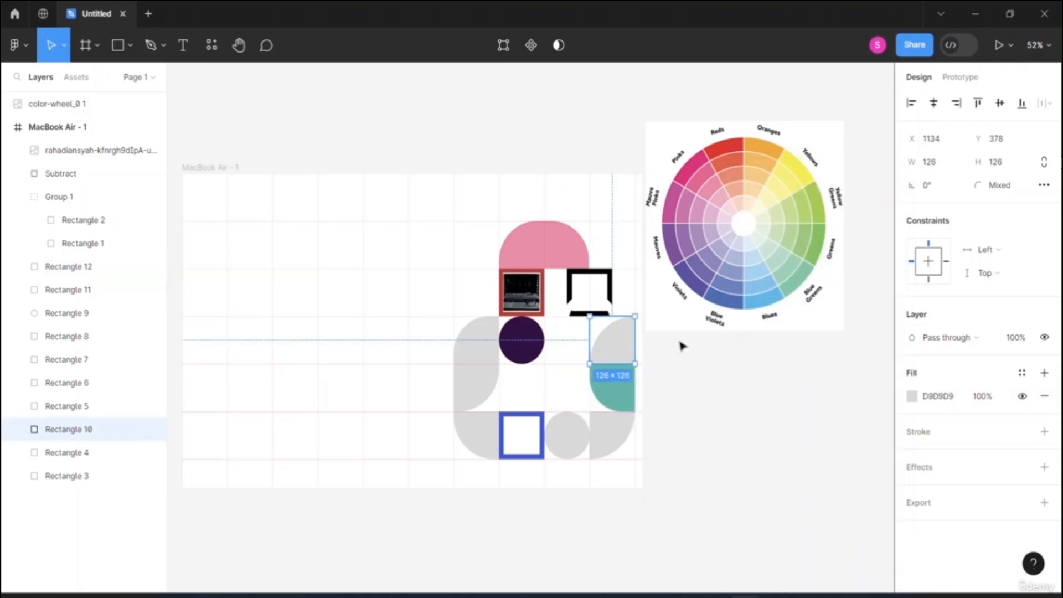
click(910, 396)
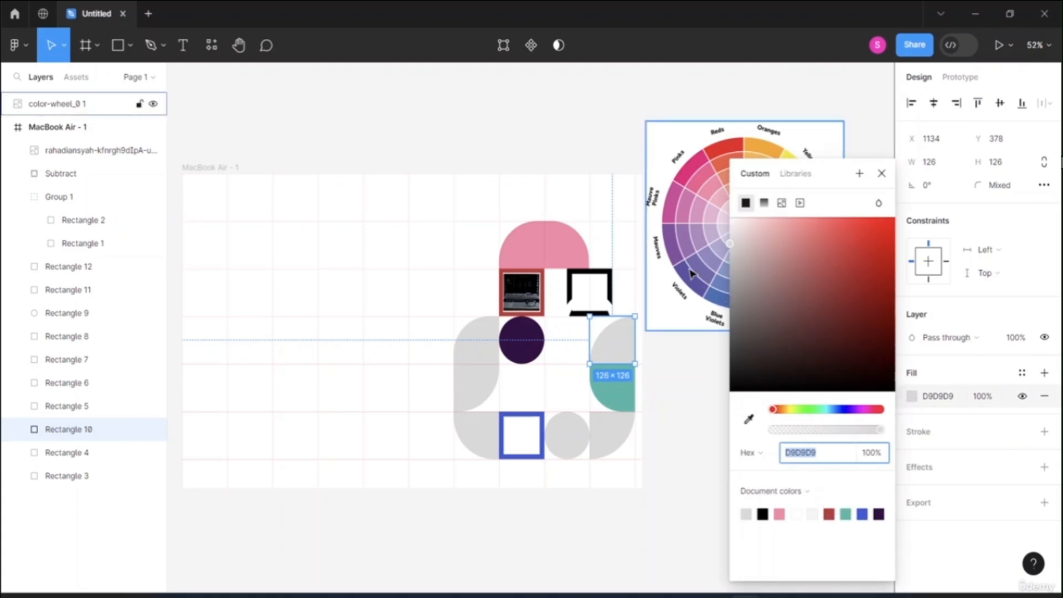
click(748, 419)
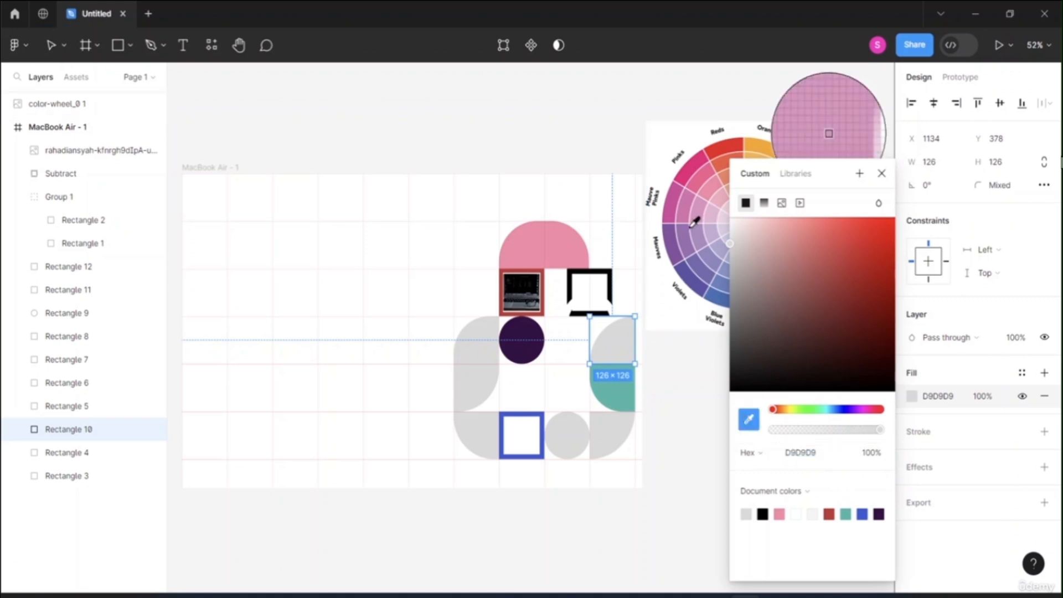
click(712, 234)
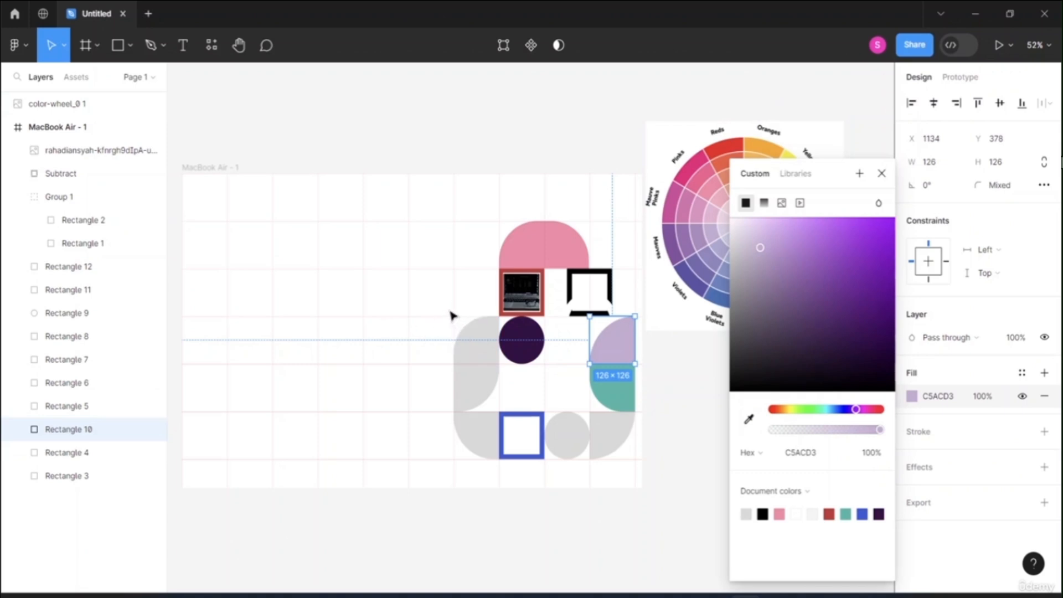
- Fill both halves of the left column's tall rounded shape with blue 436FB6 sampled from the colour wheel
drag(451, 316, 495, 412)
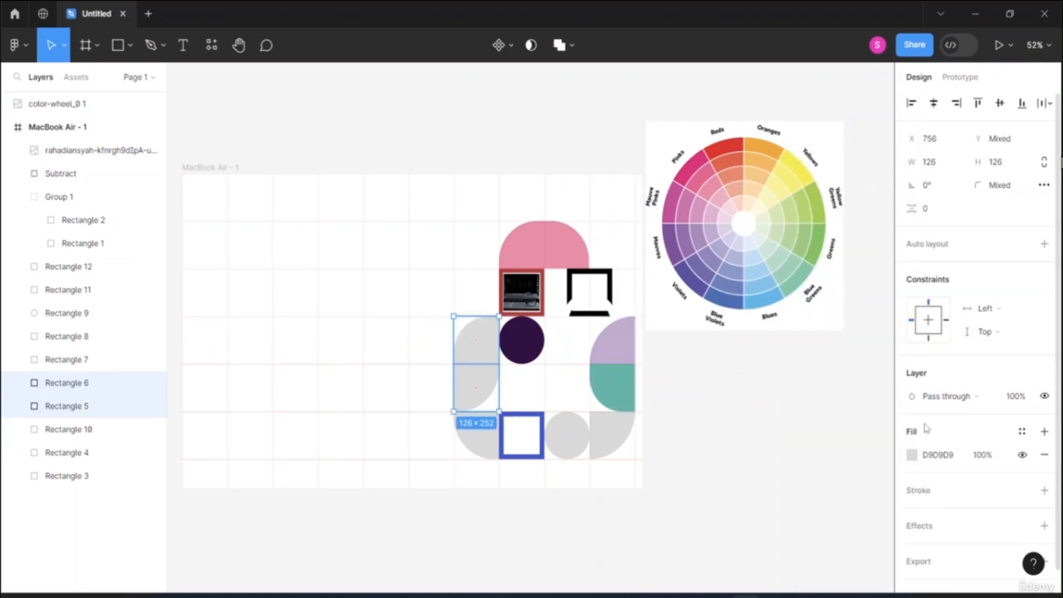
click(912, 456)
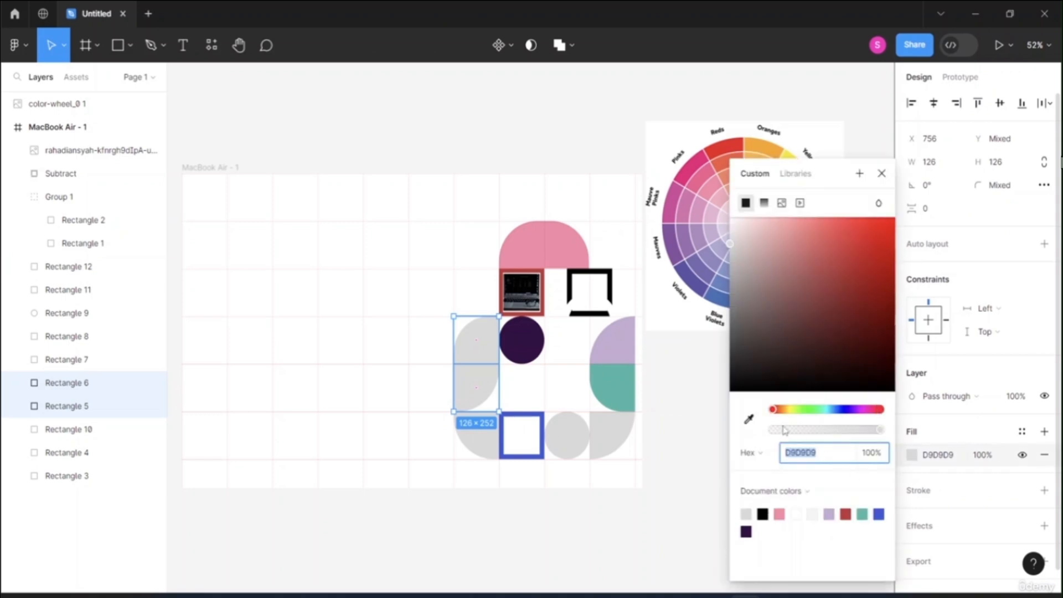
click(748, 419)
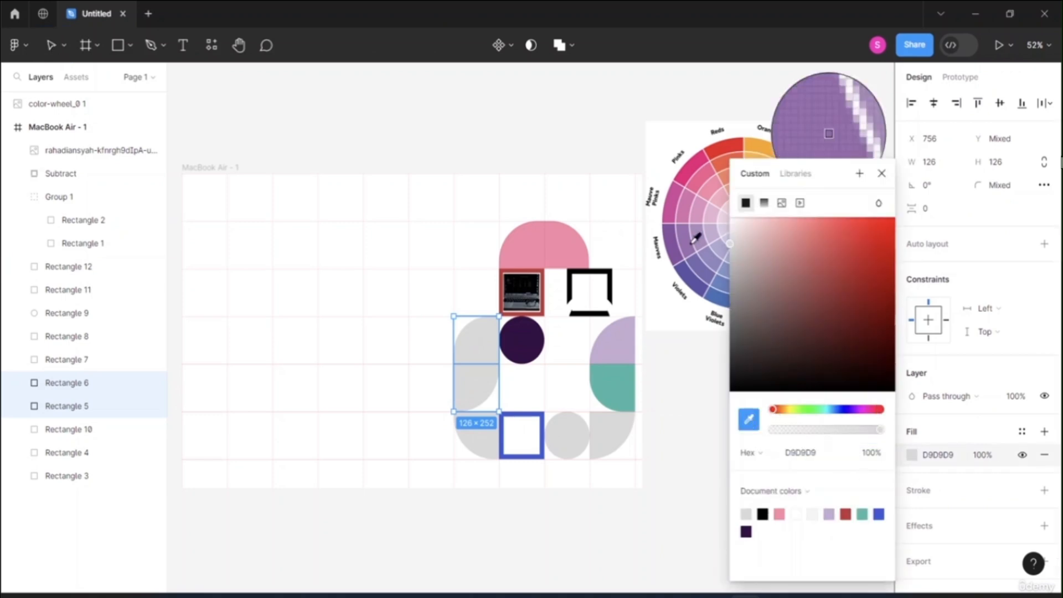
click(719, 291)
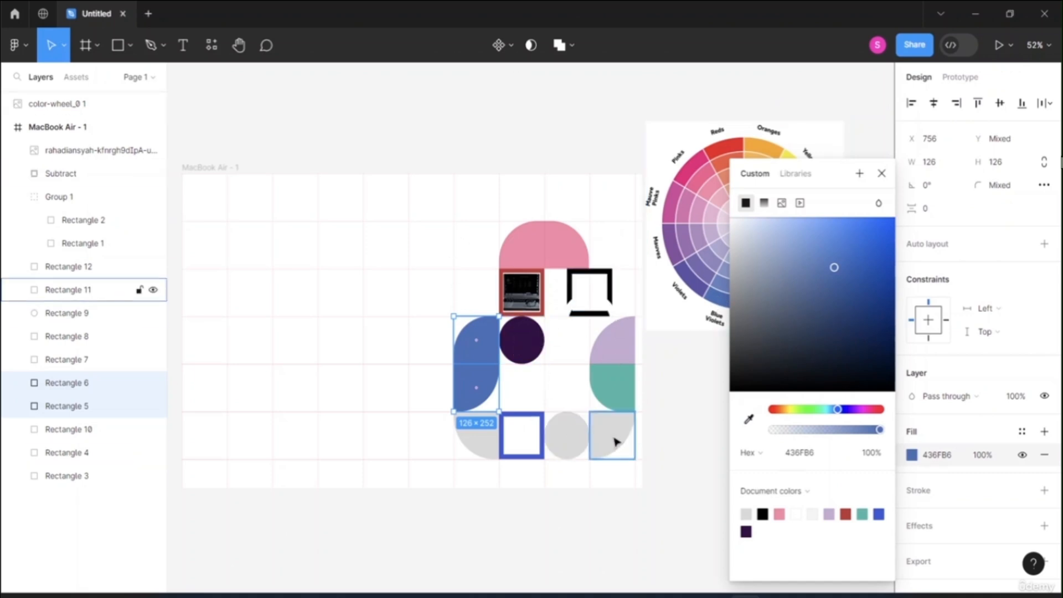
- Fill the grey circle in the bottom row with yellow-green 9BCA3C sampled from the colour wheel
click(577, 440)
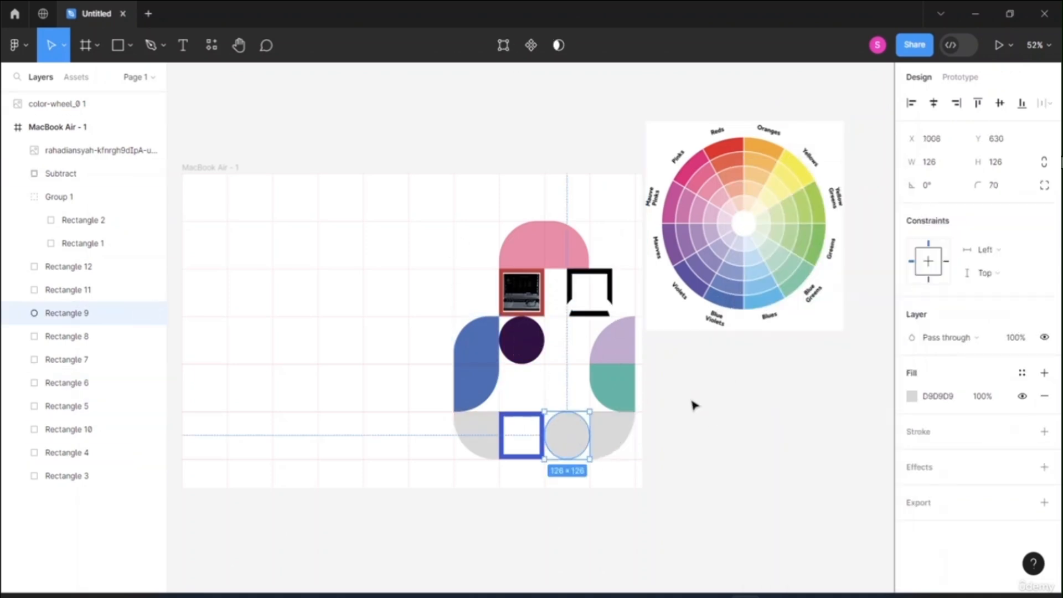
click(911, 396)
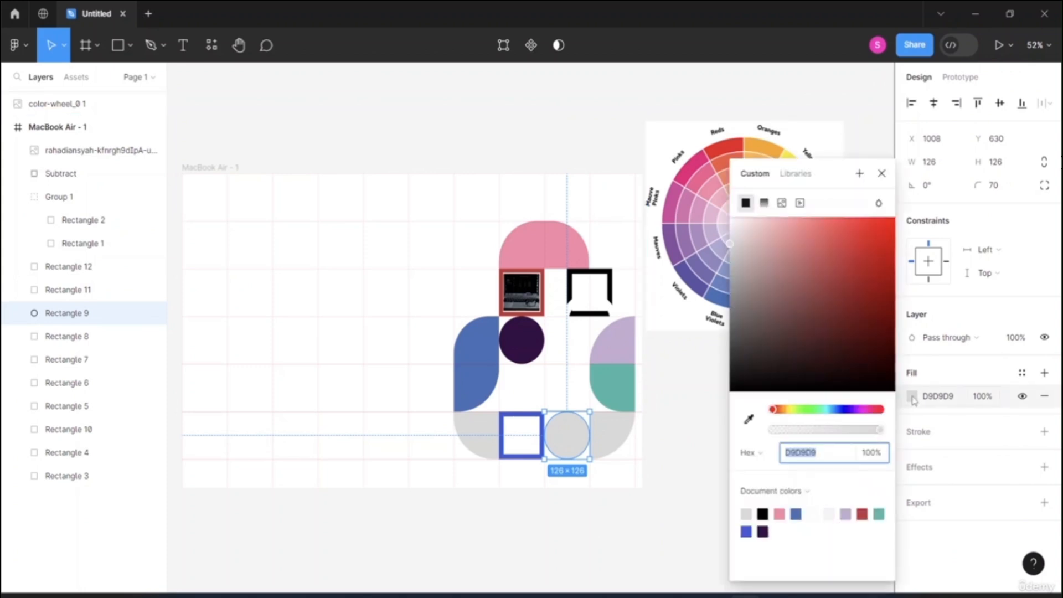
click(750, 420)
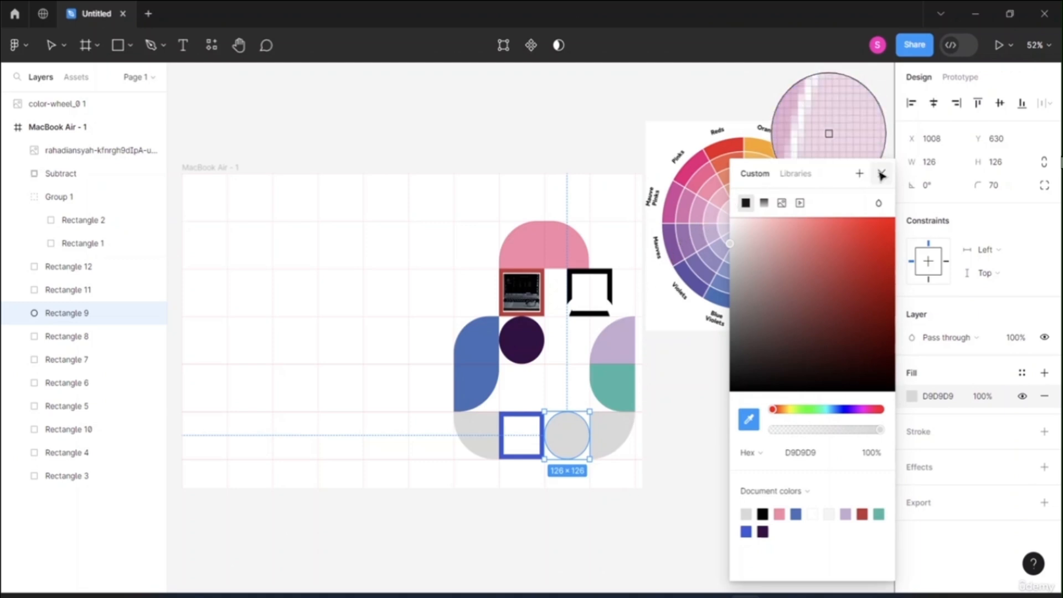
click(820, 224)
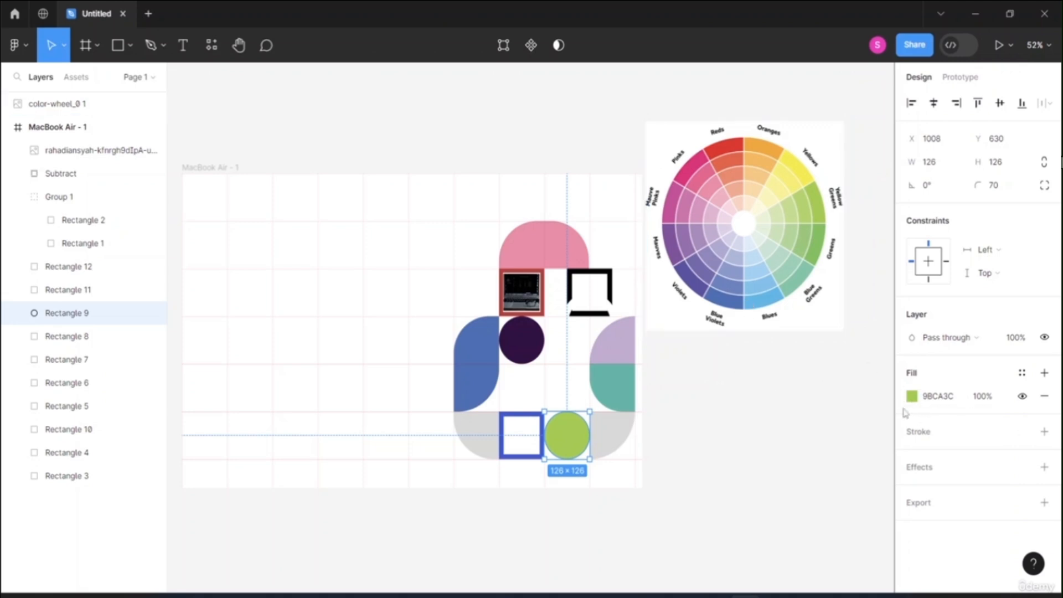
- Fill the rounded corner shape at the right end of the bottom row with pink sampled from the colour wheel
click(619, 437)
click(911, 396)
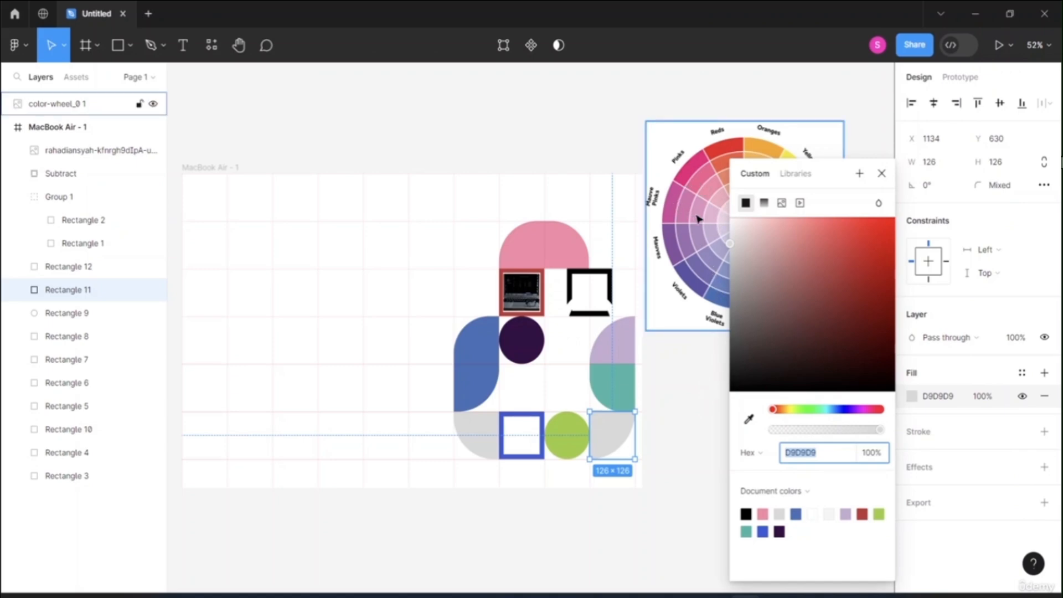
click(748, 419)
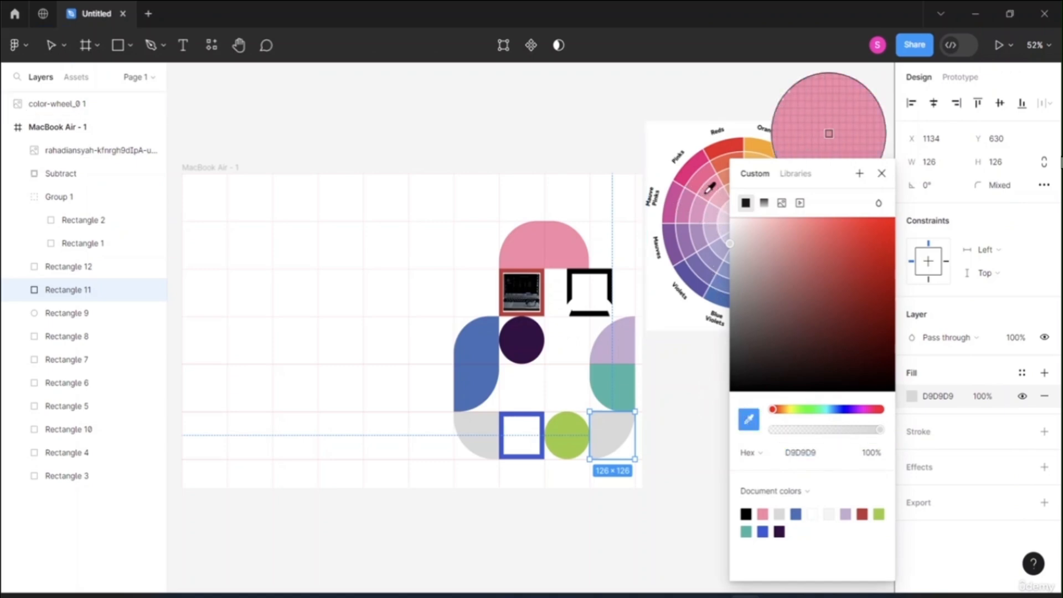
click(709, 189)
- Fill the rounded corner shape at the left end of the bottom row with green 8EC975 sampled from the colour wheel
click(486, 430)
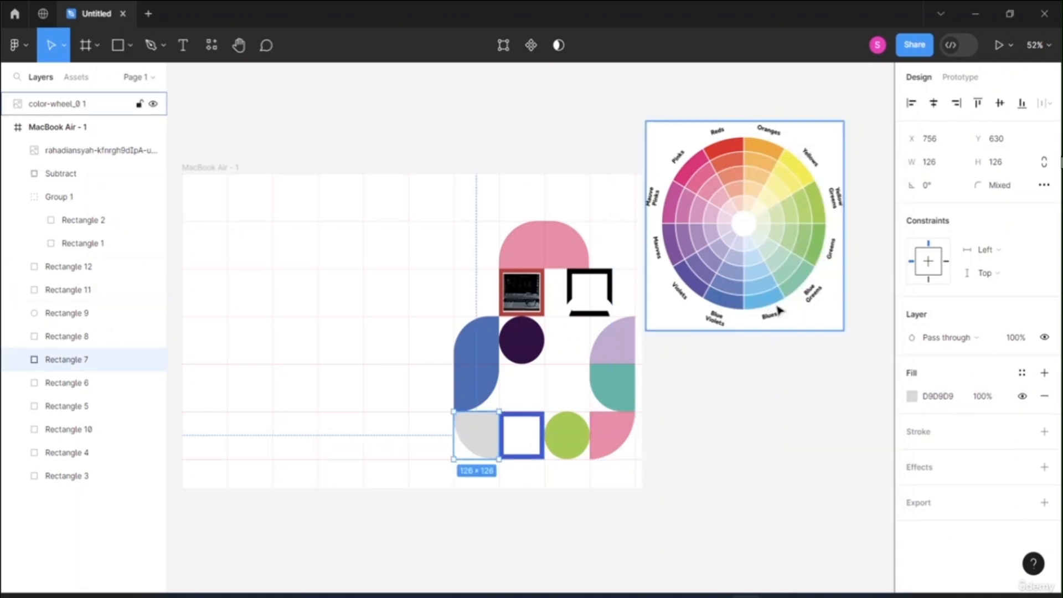
click(913, 396)
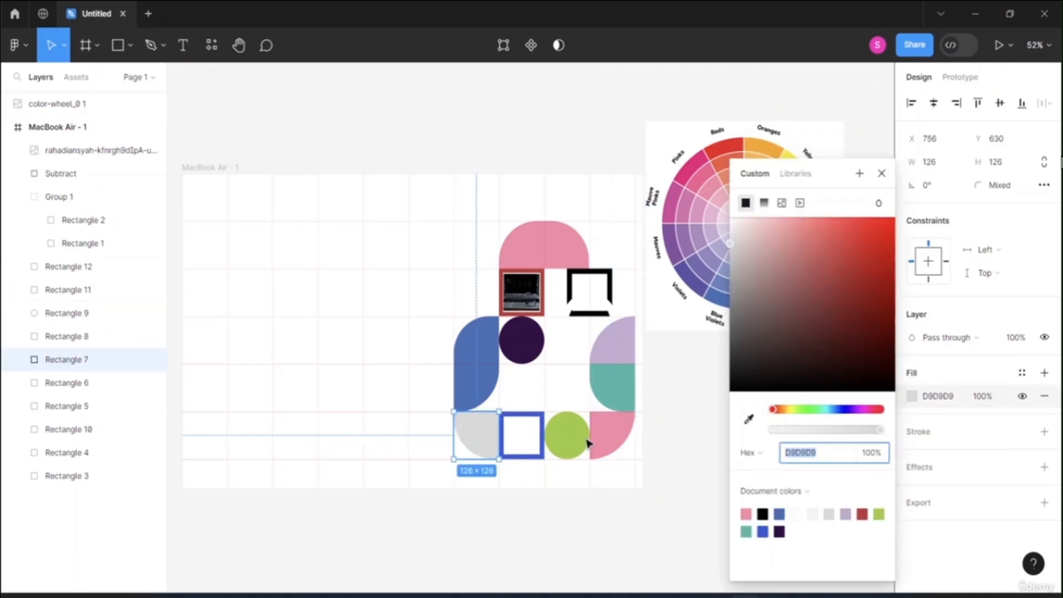
click(882, 174)
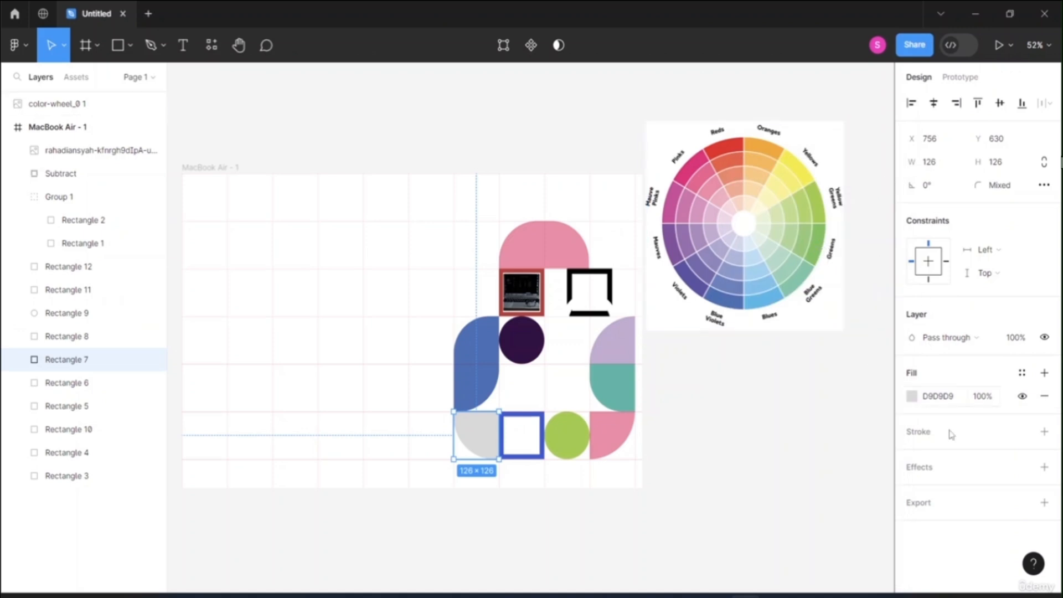
click(912, 397)
click(748, 419)
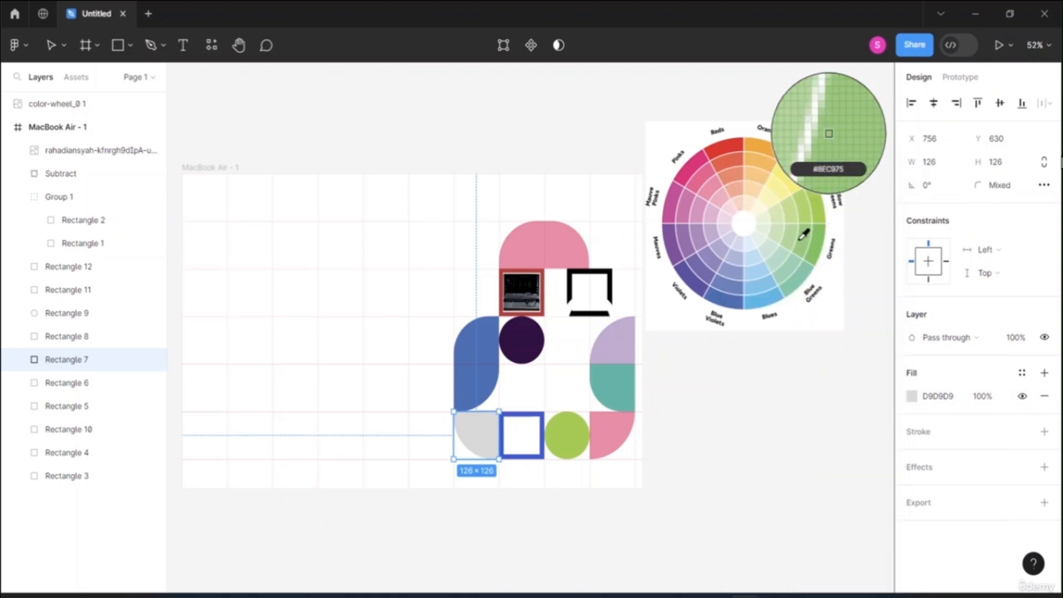
click(803, 234)
- Delete the colour-wheel image beside the frame
click(583, 130)
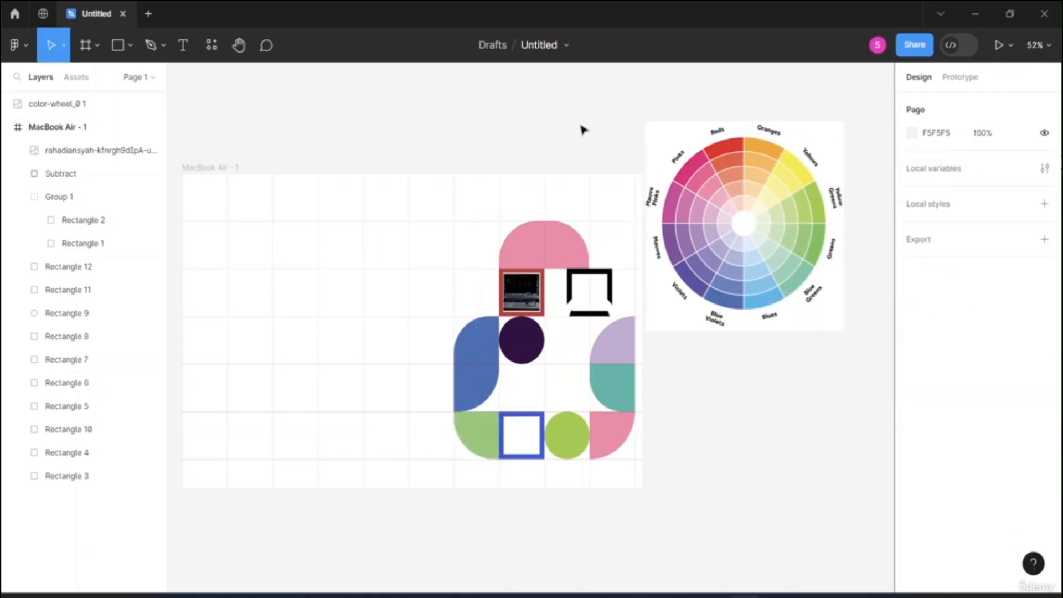
click(742, 169)
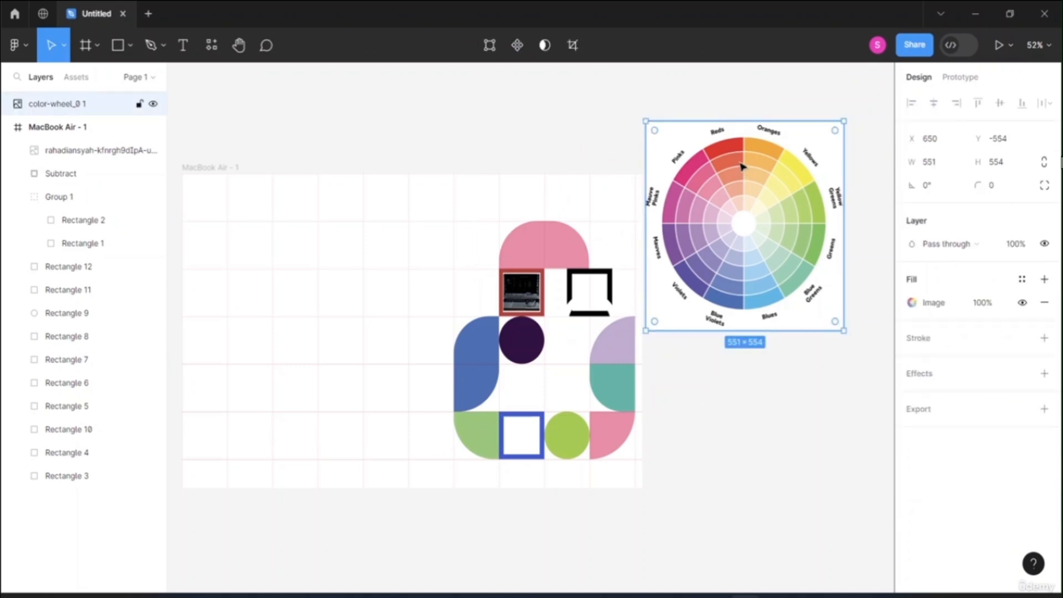
key(Delete)
- Group all the shapes in the frame and rename the group as SHAPE BLOCKING
scroll(553, 276, down, 3)
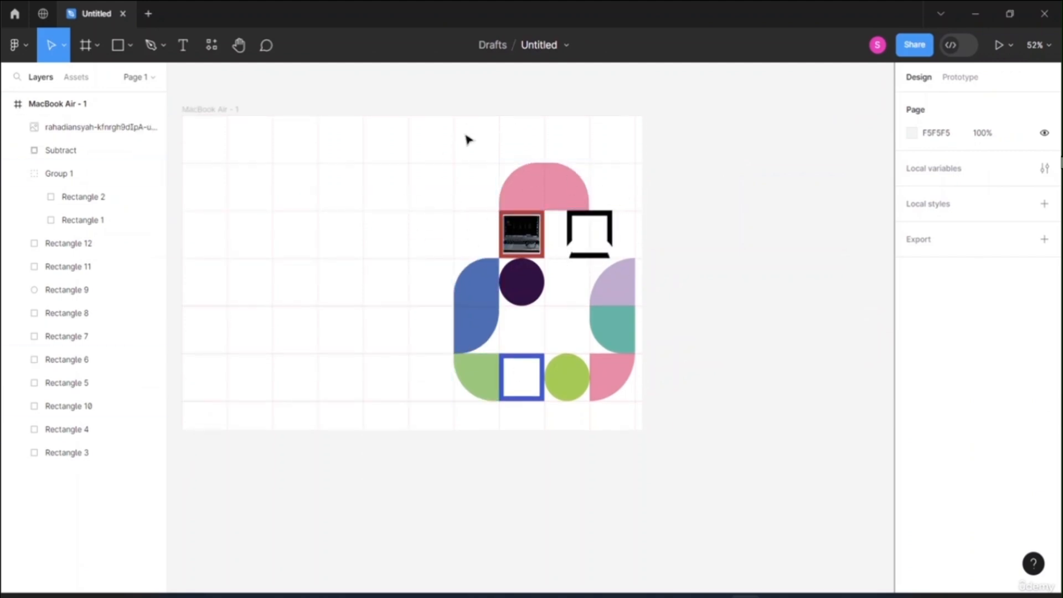
drag(444, 151, 657, 425)
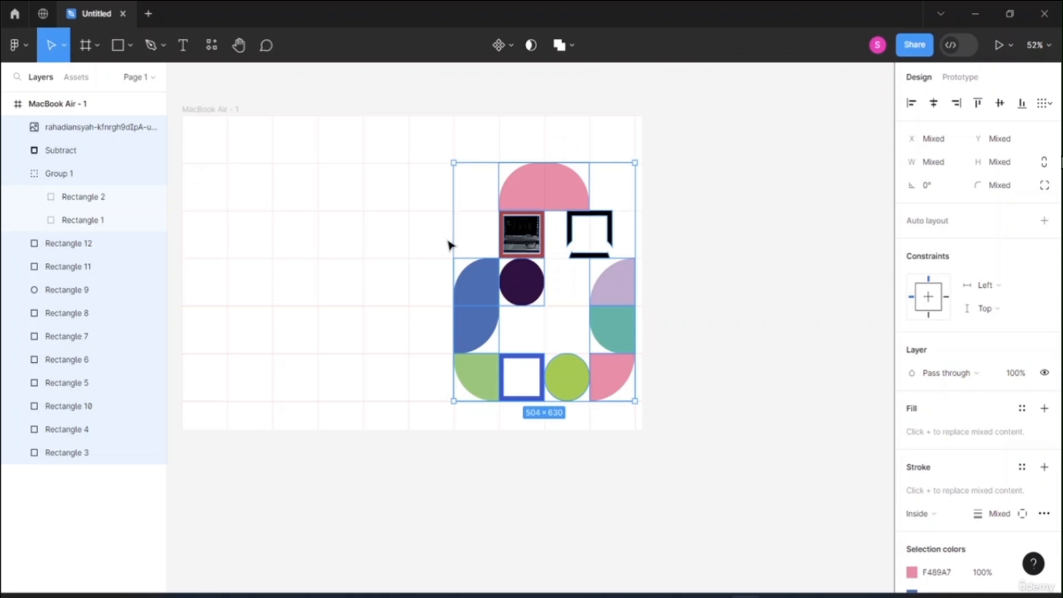
key(ctrl+g)
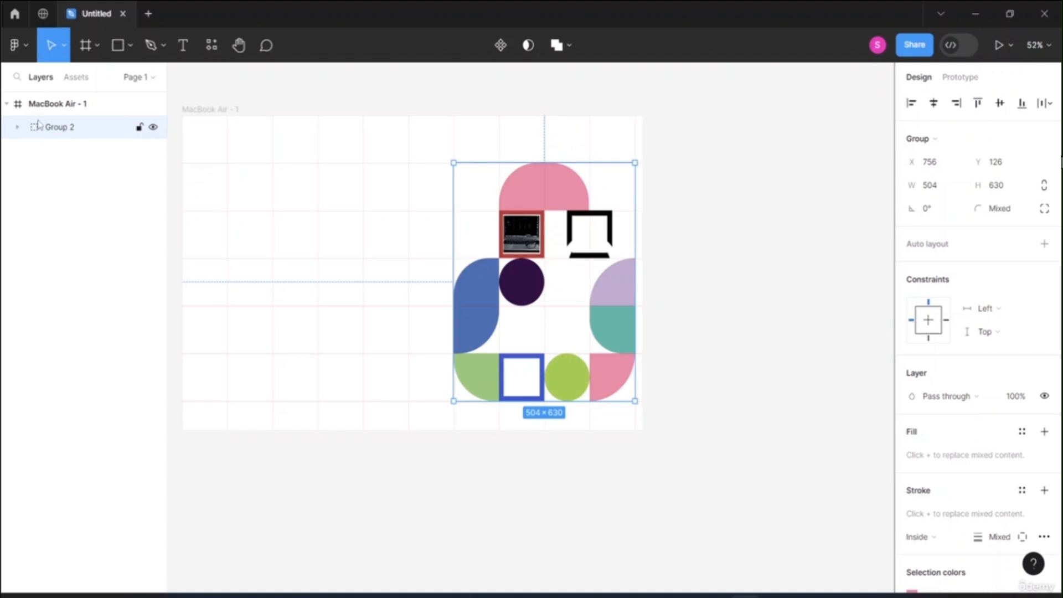
double_click(59, 127)
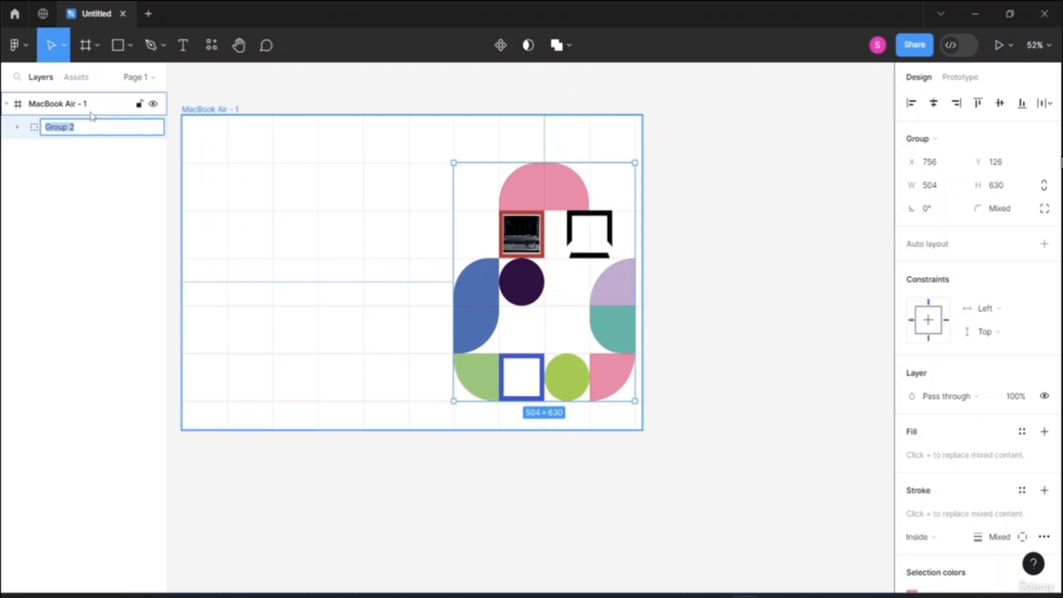
text(SHAPE BLOCKING)
key(Return)
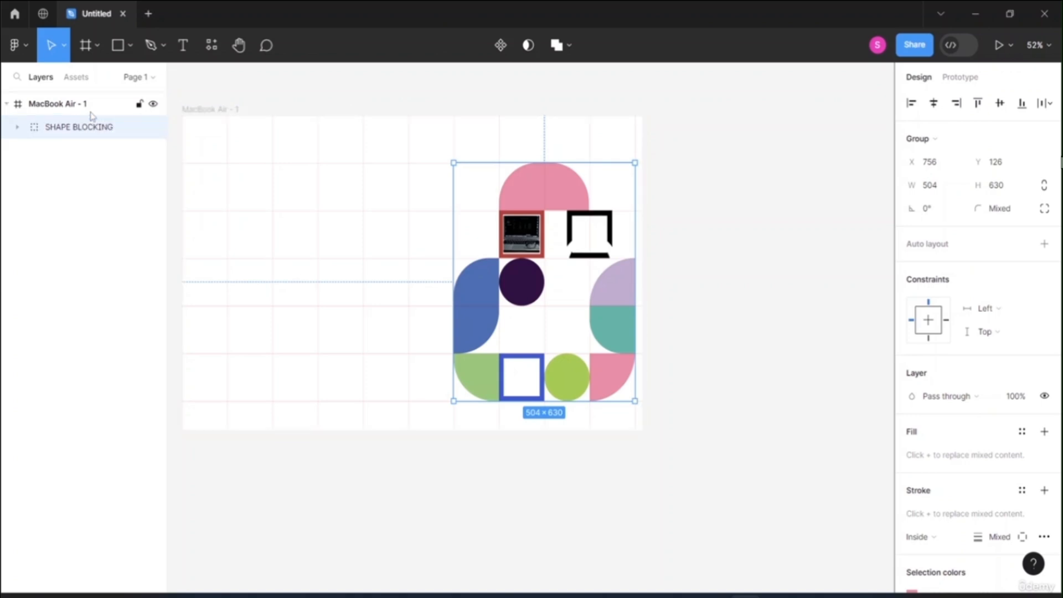
- Remove the 126 px layout grid from the MacBook Air frame
click(714, 226)
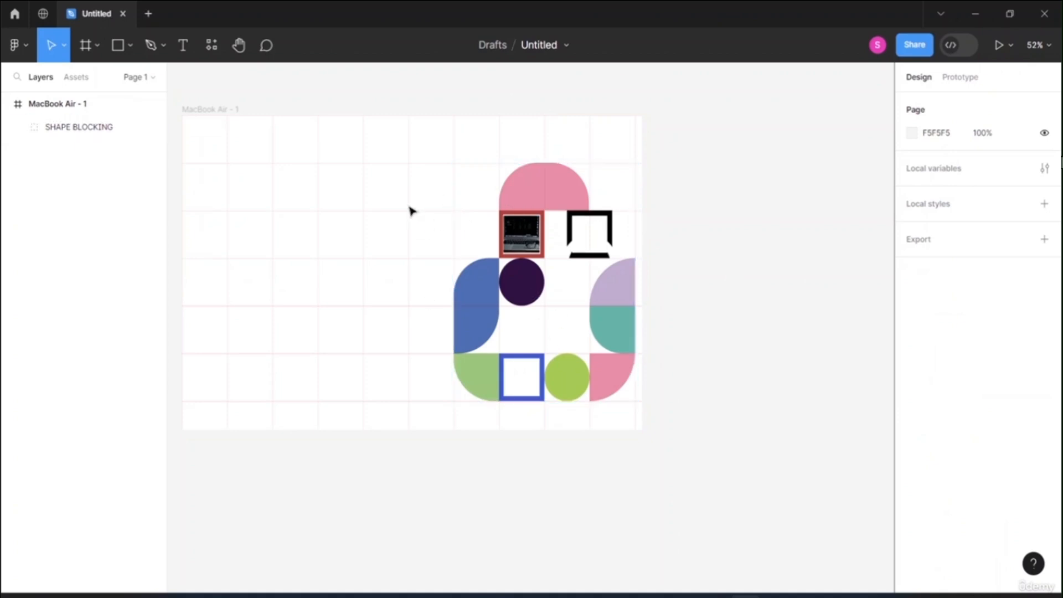
click(193, 109)
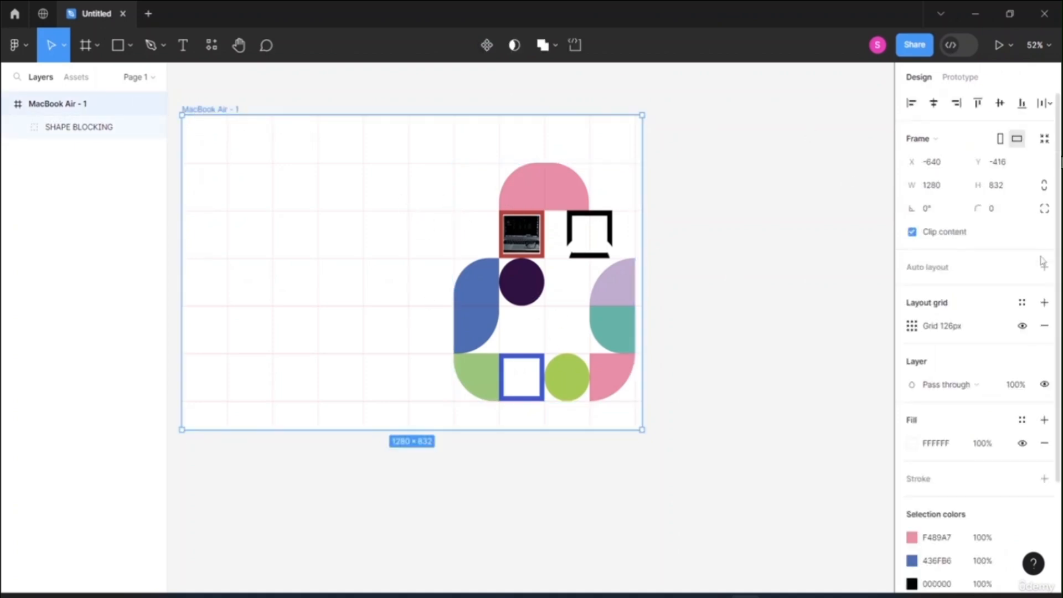
click(1045, 327)
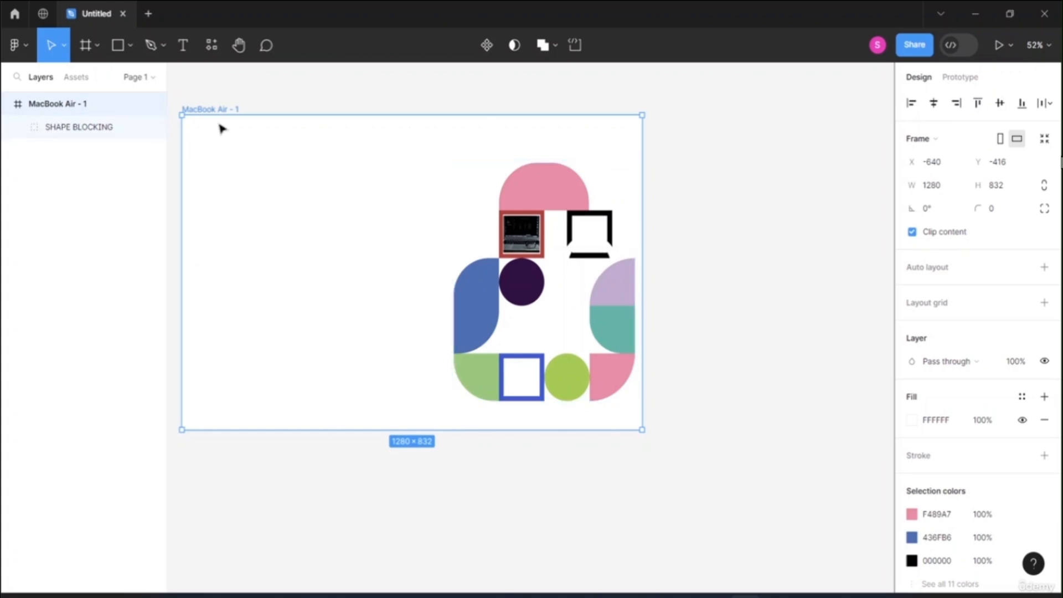
- Add a text box about 819 × 190 in the frame's upper-left area reading "UI UX DESIGNING CLASS"
click(183, 45)
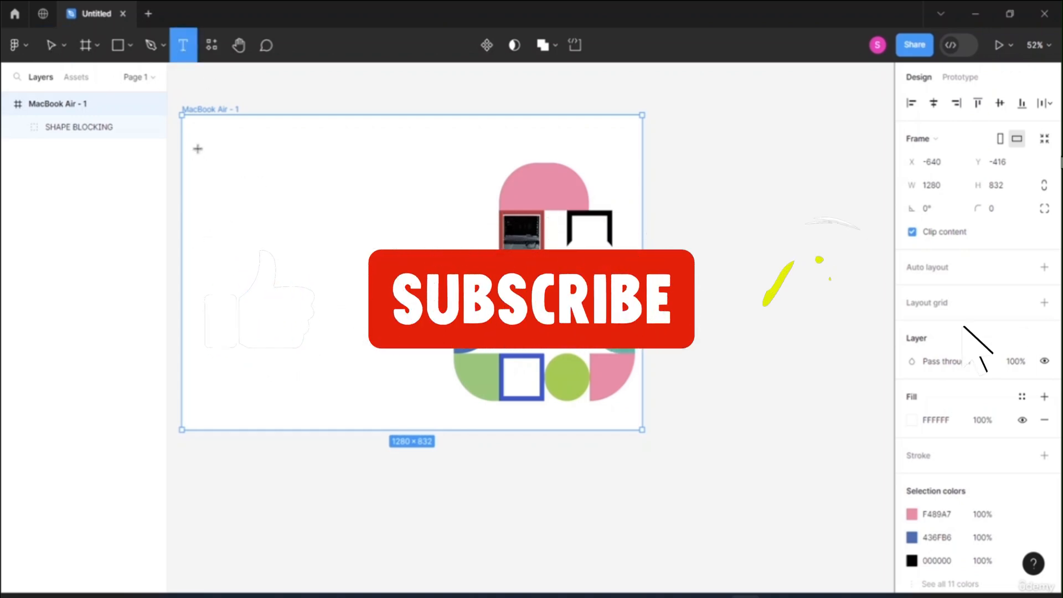
drag(192, 133, 488, 204)
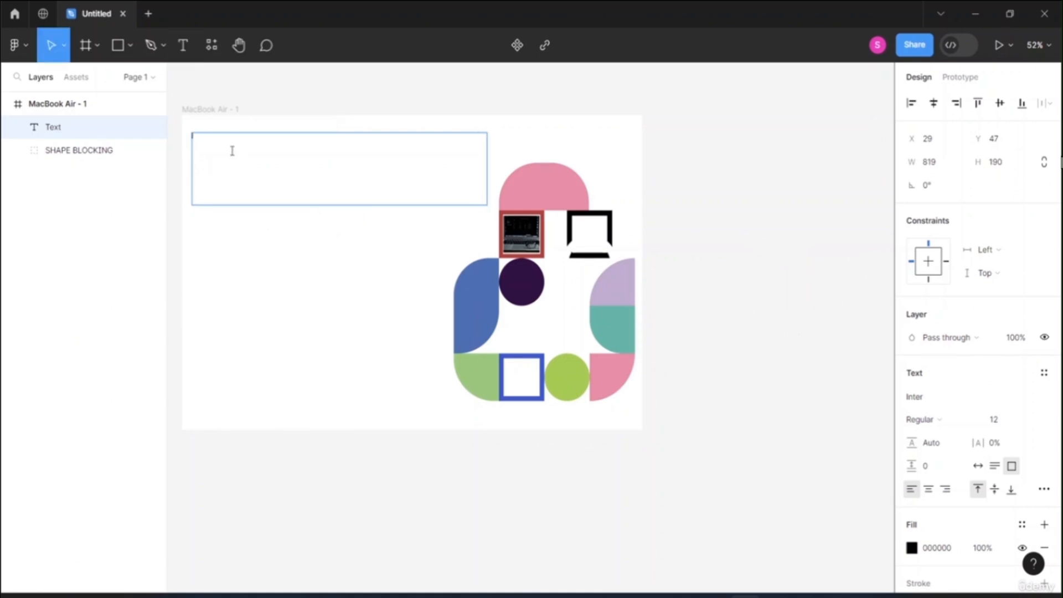
text(UI UX DESIGNING CLASS)
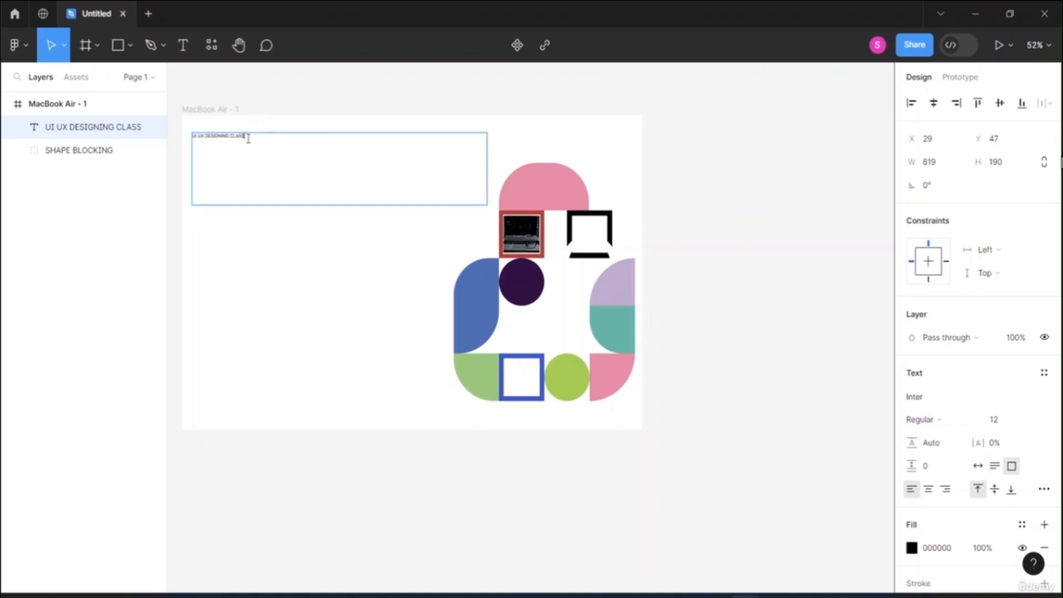
- Enlarge the "UI UX DESIGNING CLASS" heading text to font size 50
drag(248, 139, 230, 139)
key(ctrl+shift+period)
key(ctrl+shift+period)
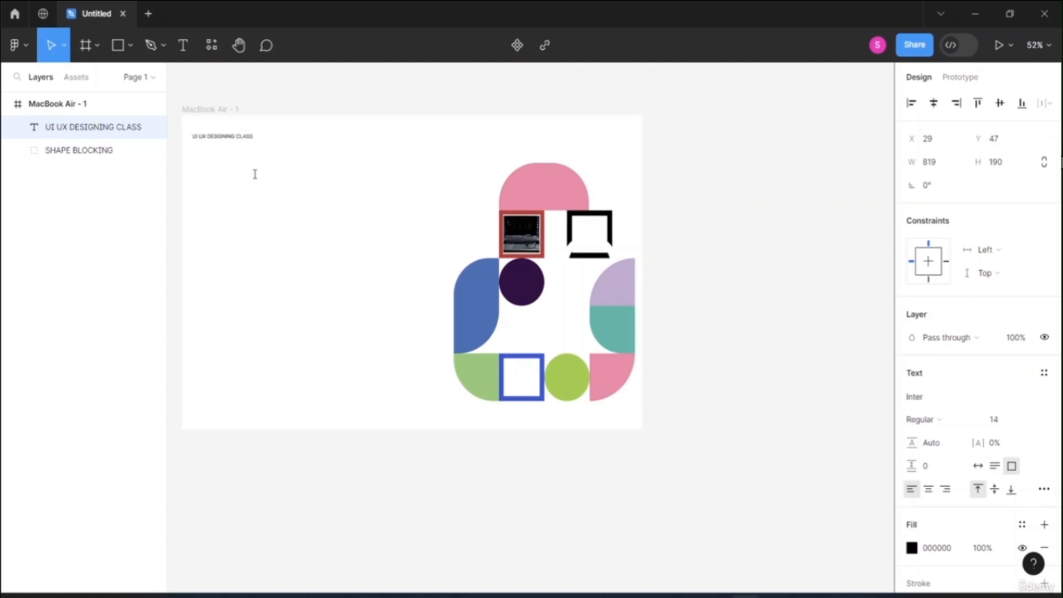
key(ctrl+shift+period)
key(ctrl+shift+period)
key(ctrl+shift+period)
key(ctrl+shift+period)
key(ctrl+shift+period)
key(ctrl+shift+period)
key(ctrl+shift+period)
key(ctrl+shift+period)
key(ctrl+shift+period)
key(ctrl+shift+period)
key(ctrl+shift+period)
key(ctrl+shift+period)
key(ctrl+shift+period)
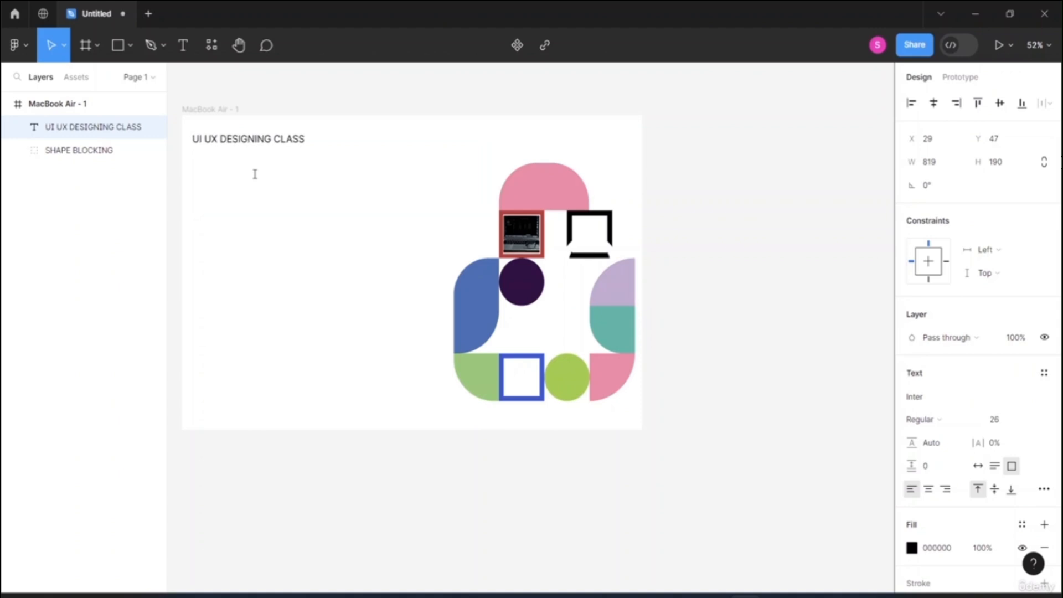
key(ctrl+shift+period)
key(ctrl+shift+period)
key(ctrl+shift+period)
key(ctrl+shift+period)
key(ctrl+shift+period)
key(ctrl+shift+period)
key(ctrl+shift+period)
key(ctrl+shift+period)
key(ctrl+shift+period)
key(ctrl+shift+period)
key(ctrl+shift+period)
key(ctrl+shift+period)
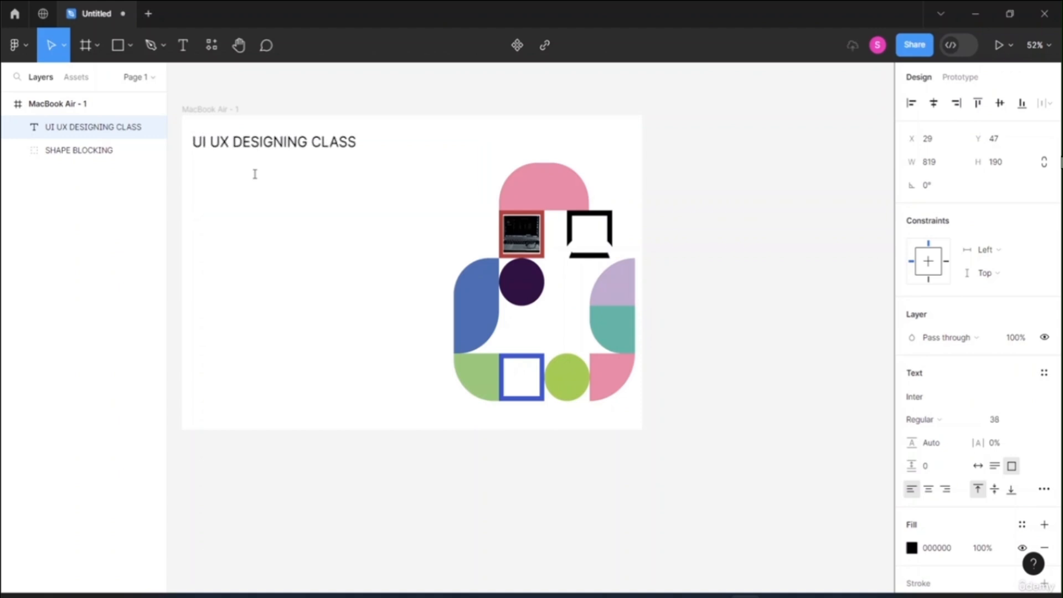
key(ctrl+shift+period)
key(ctrl+shift+period)
key(ctrl+shift+period)
key(ctrl+shift+period)
key(ctrl+shift+period)
key(ctrl+shift+period)
key(ctrl+shift+period)
key(ctrl+shift+period)
key(ctrl+shift+period)
key(ctrl+shift+period)
key(ctrl+shift+period)
key(ctrl+shift+period)
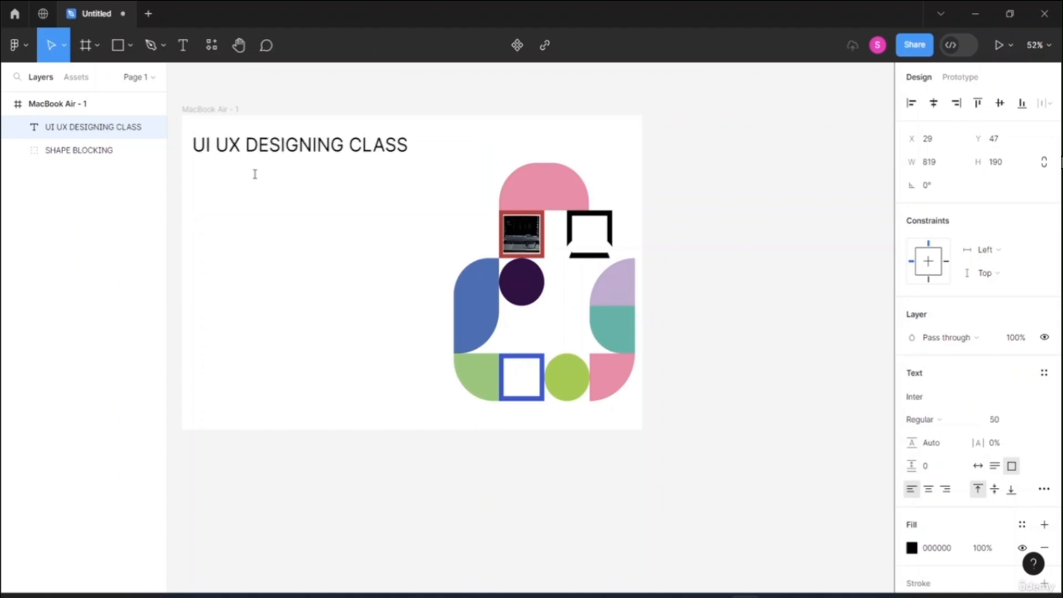
- Enlarge the "UI UX DESIGNING CLASS" heading text to font size 67
key(ctrl+shift+period)
key(ctrl+shift+period)
key(ctrl+shift+period)
key(ctrl+shift+period)
key(ctrl+shift+period)
key(ctrl+shift+period)
key(ctrl+shift+period)
key(ctrl+shift+period)
key(ctrl+shift+period)
key(ctrl+shift+period)
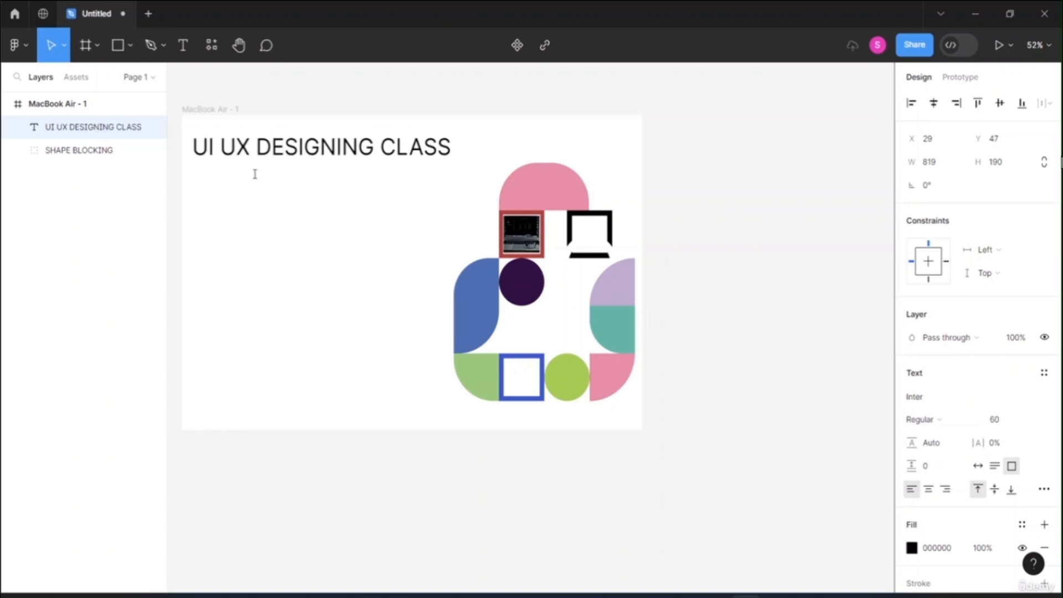
key(ctrl+shift+period)
key(ctrl+shift+period)
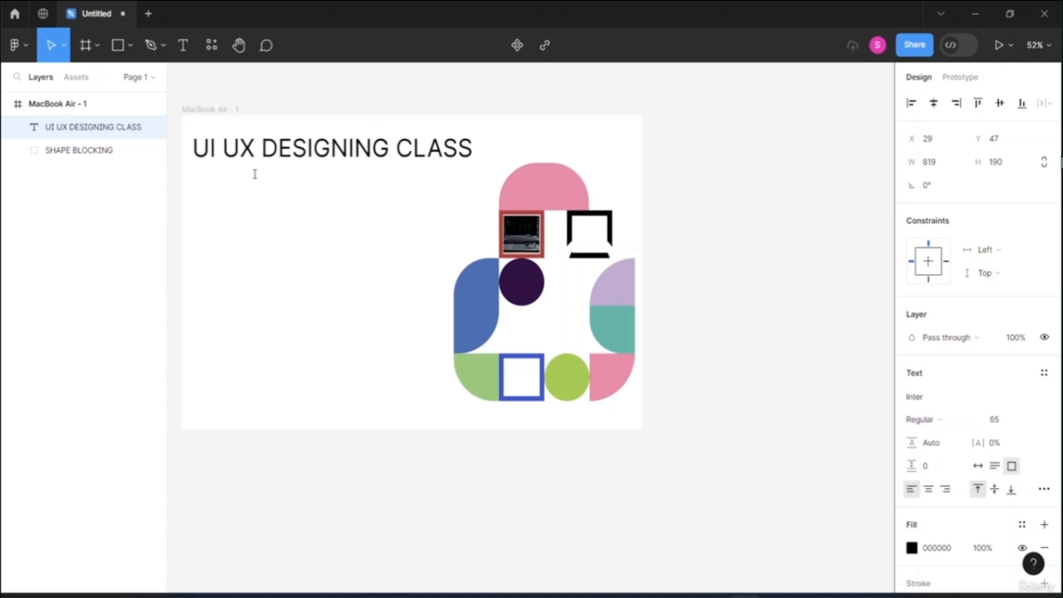
key(ctrl+shift+period)
key(ctrl+shift+period)
key(ctrl+shift+period)
key(ctrl+shift+period)
key(ctrl+shift+period)
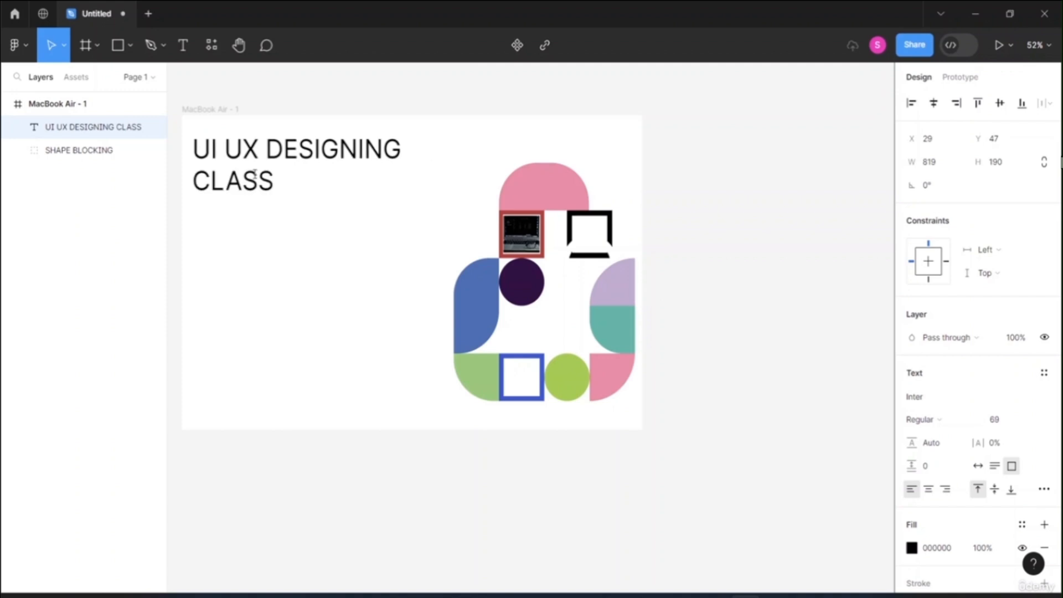
double_click(255, 173)
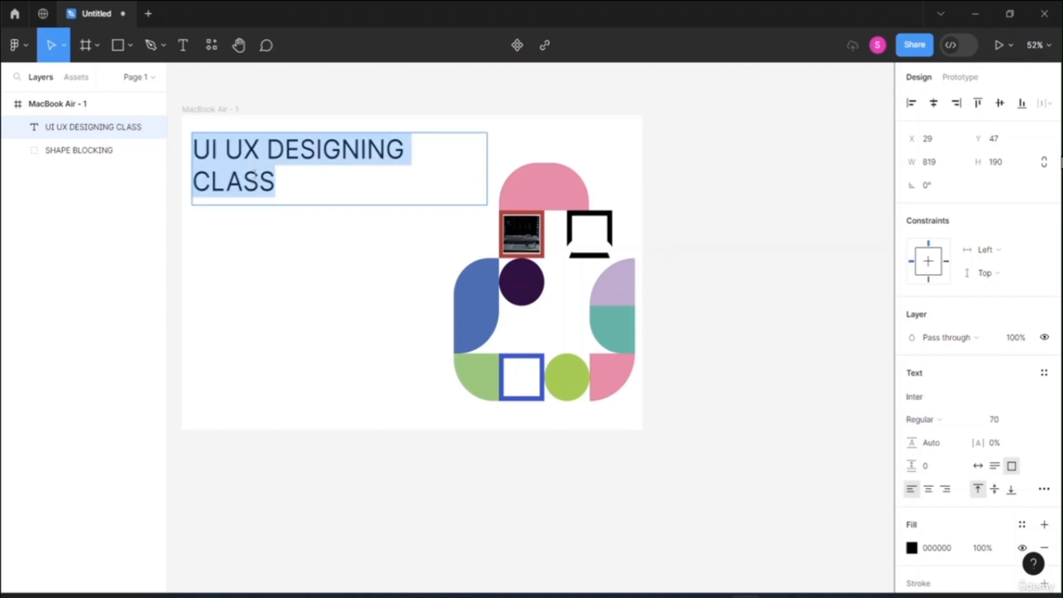
key(ctrl+shift+comma)
key(ctrl+shift+comma)
key(ctrl+shift+comma)
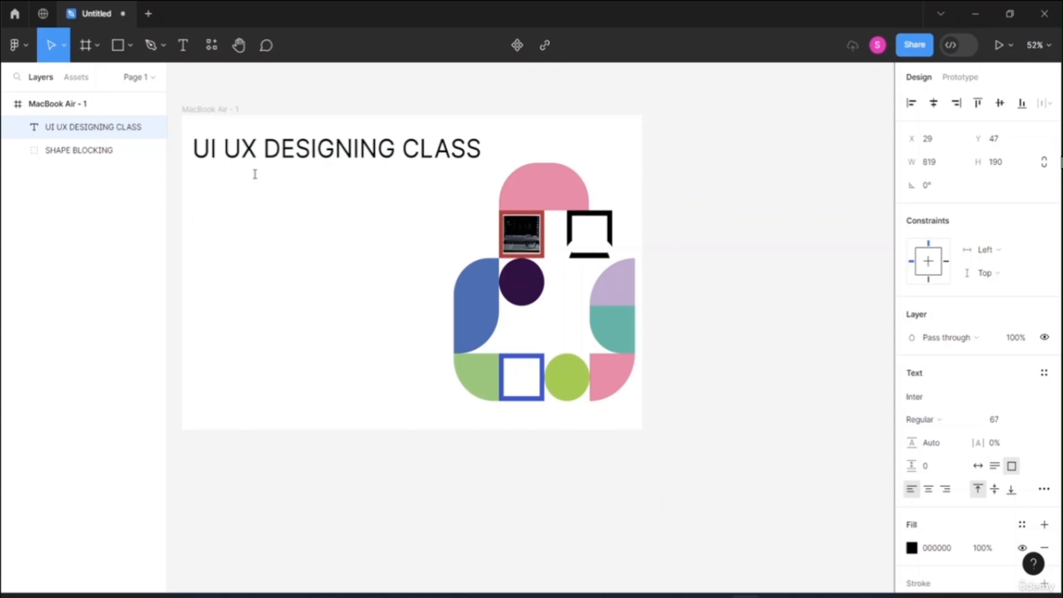
- Set the heading's font to Inknut Antiqua in the ExtraBold weight
double_click(254, 174)
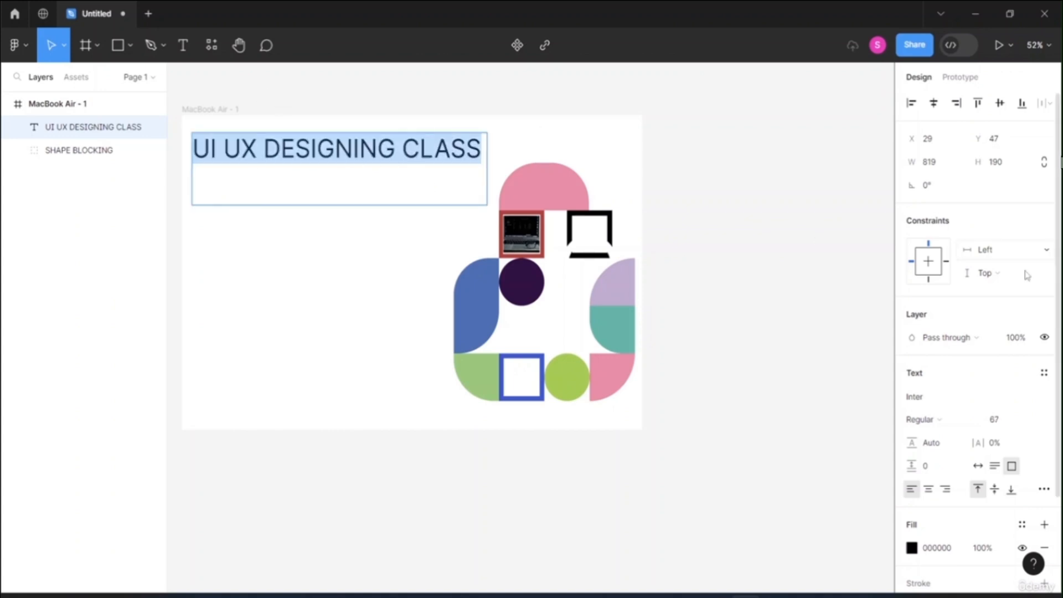
click(927, 397)
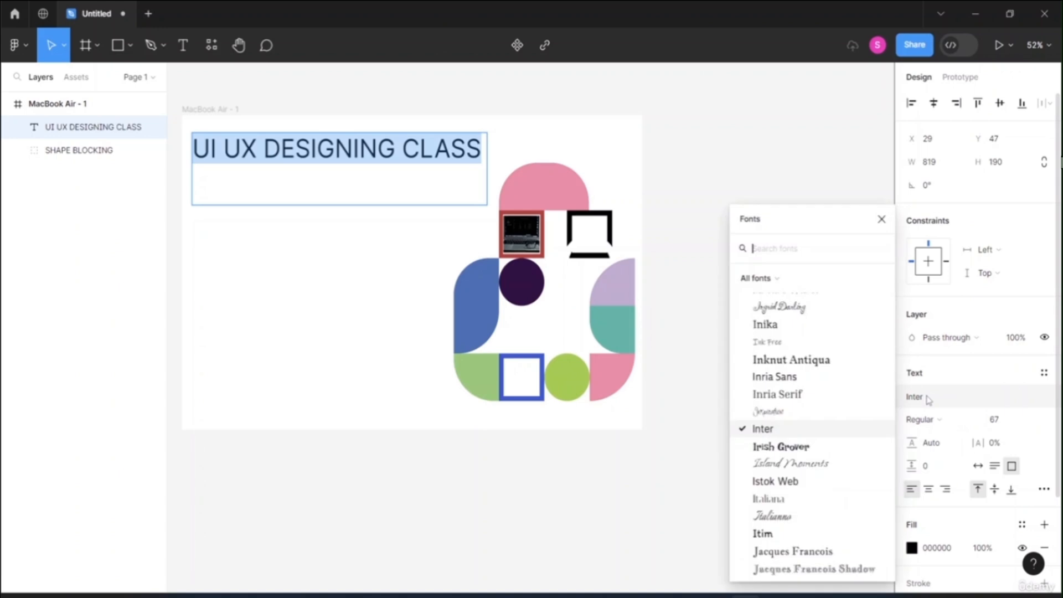
click(793, 361)
click(978, 419)
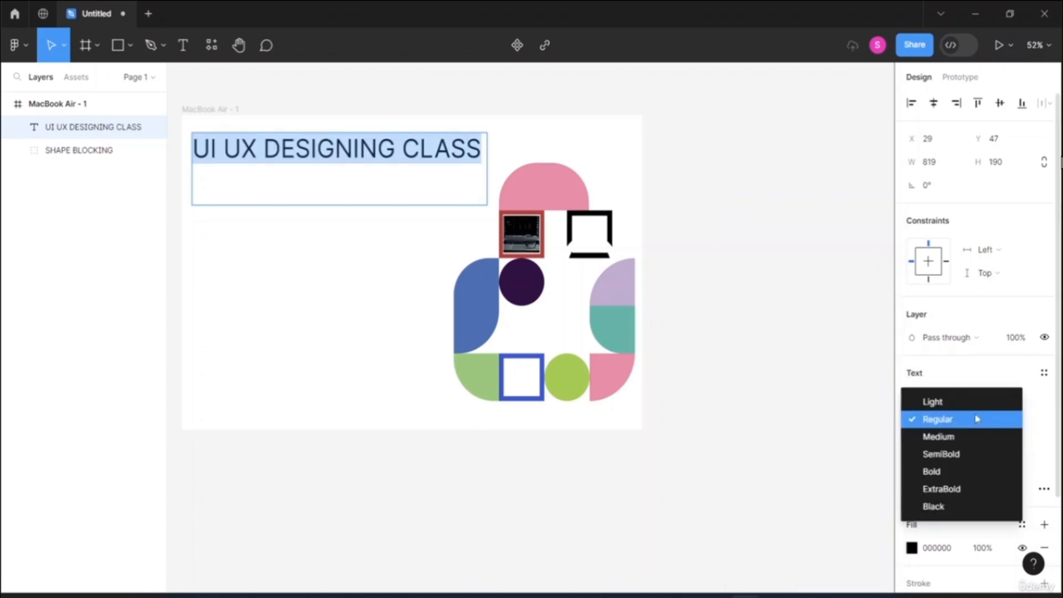
click(949, 488)
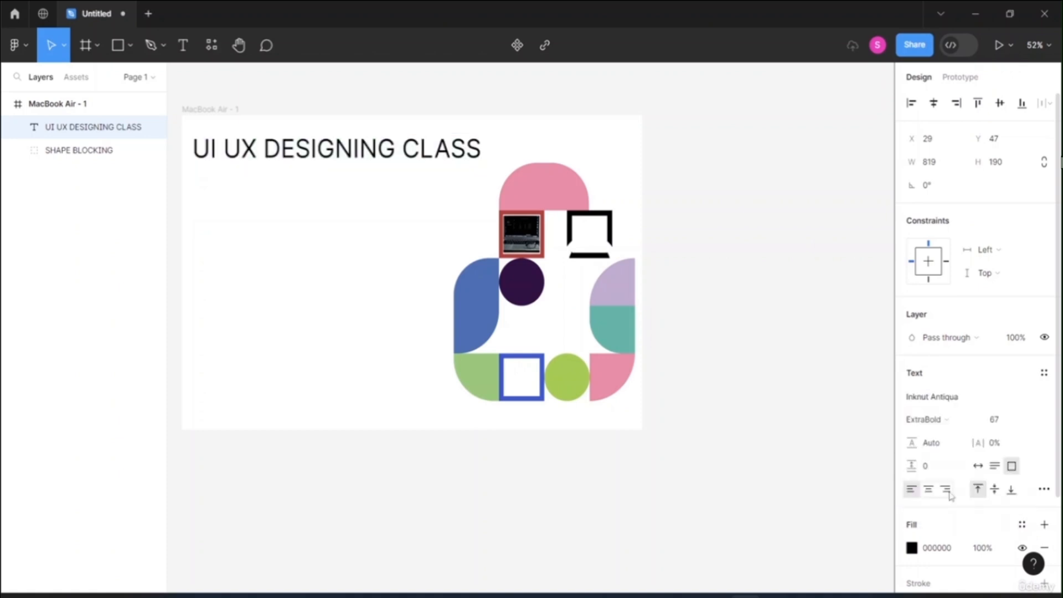
- Change the font of the whole "UI UX DESIGNING CLASS" heading to Impact
double_click(476, 148)
drag(482, 148, 192, 147)
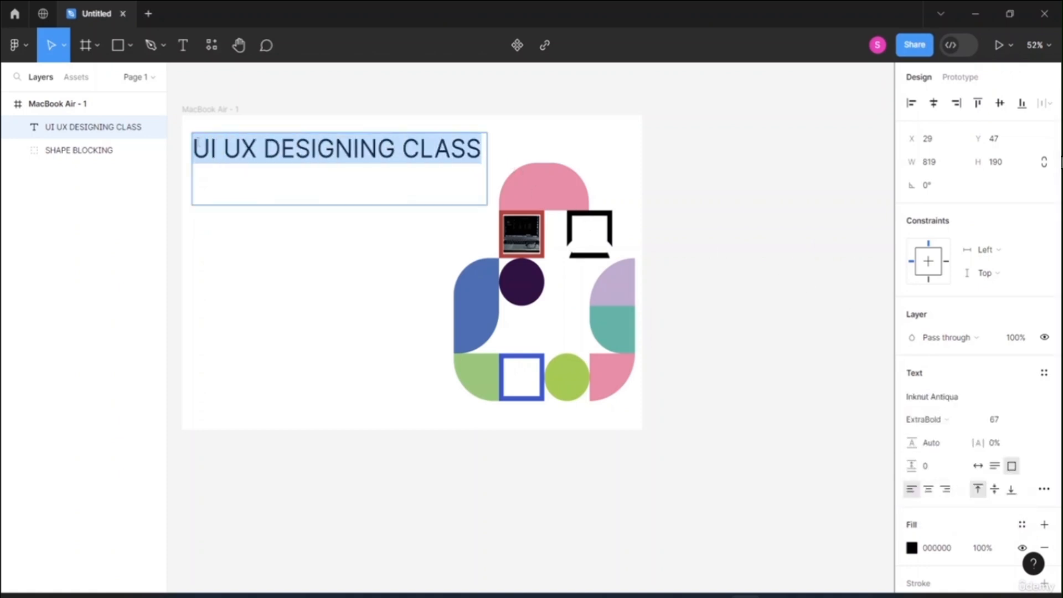
click(947, 402)
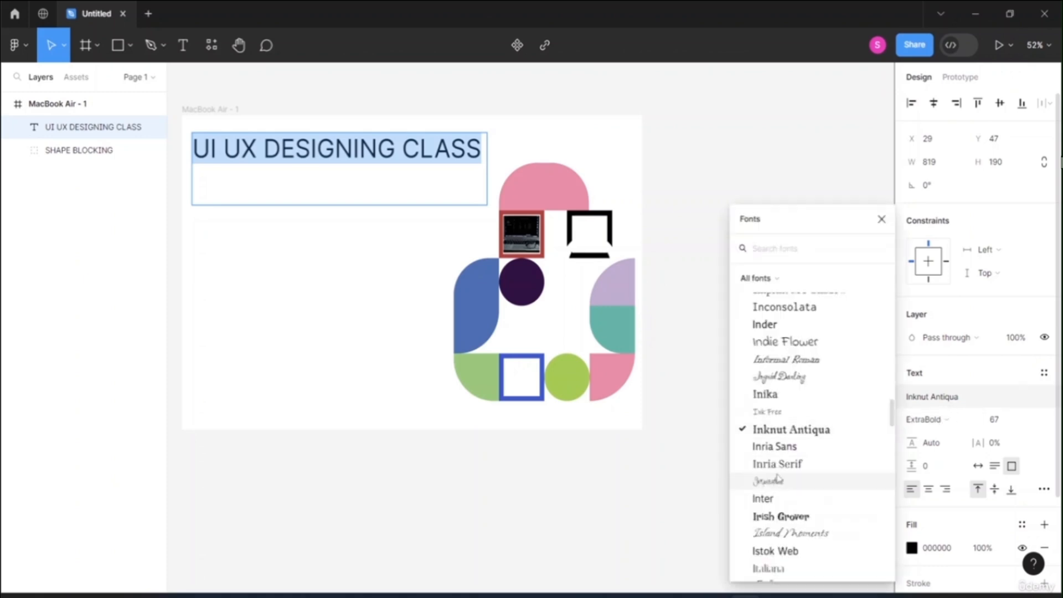
scroll(803, 330, up, 10)
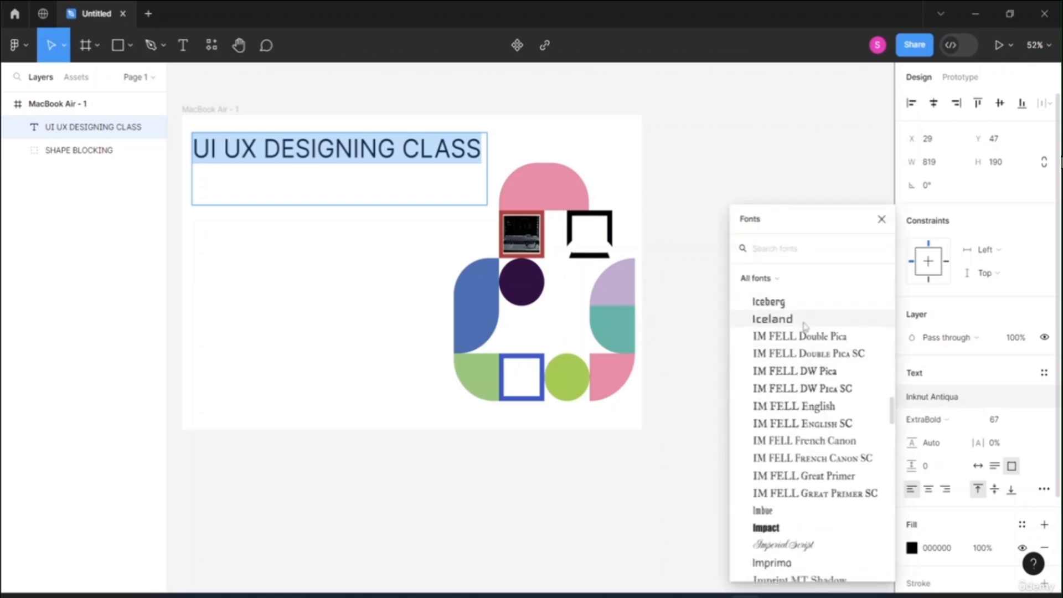
scroll(803, 338, down, 8)
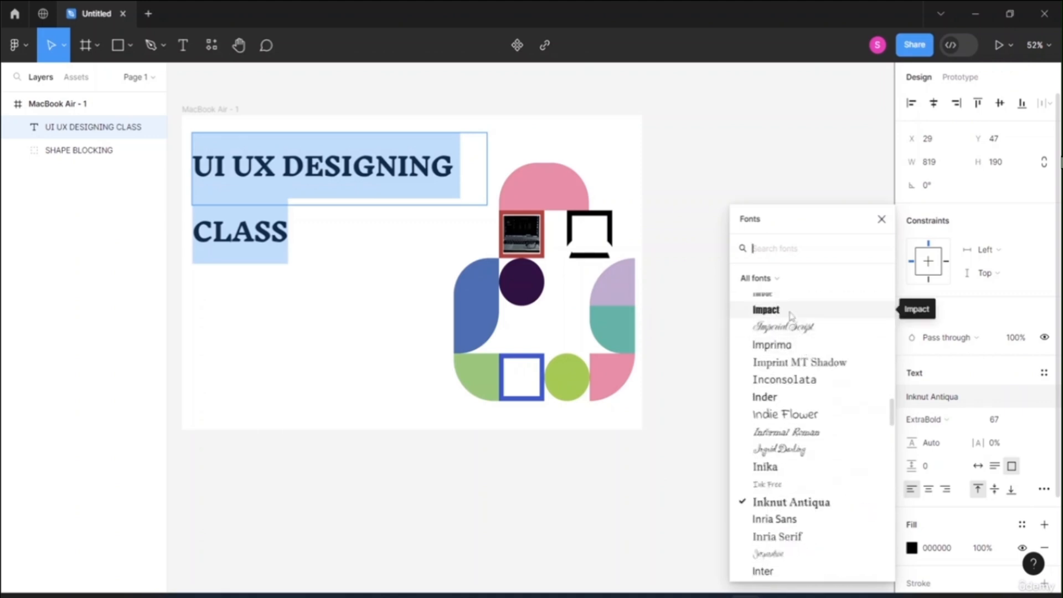
click(791, 314)
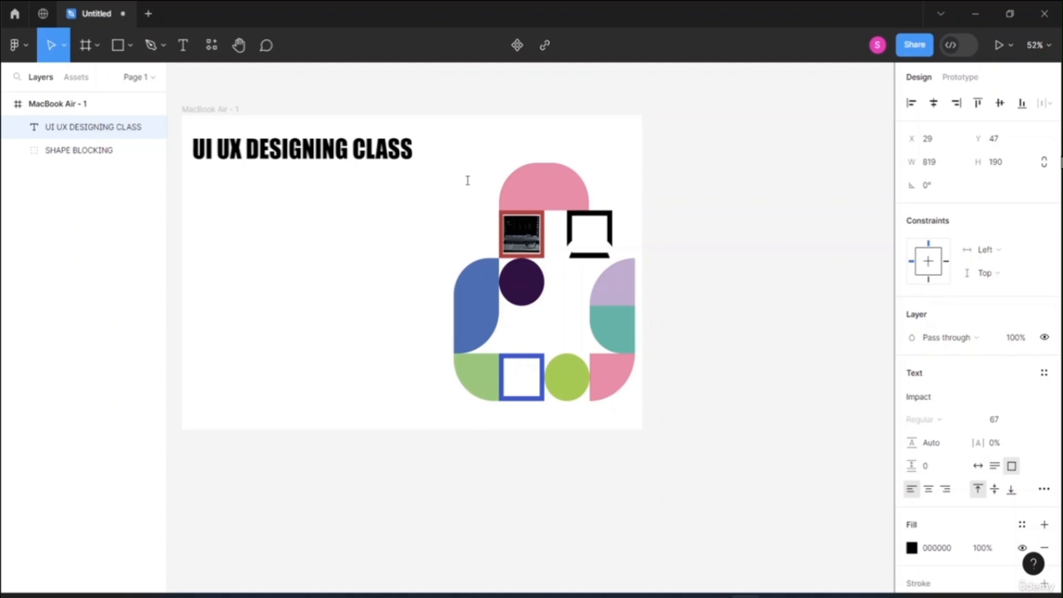
- Recolour the heading text with the yellow fill BBB518 at 66% opacity
double_click(424, 174)
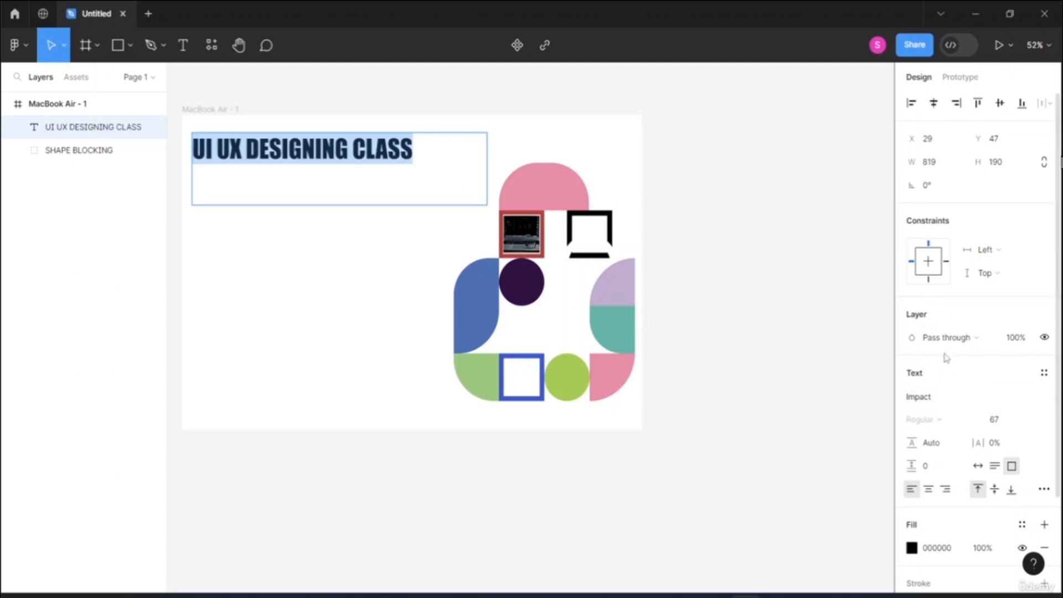
scroll(961, 407, down, 2)
click(912, 431)
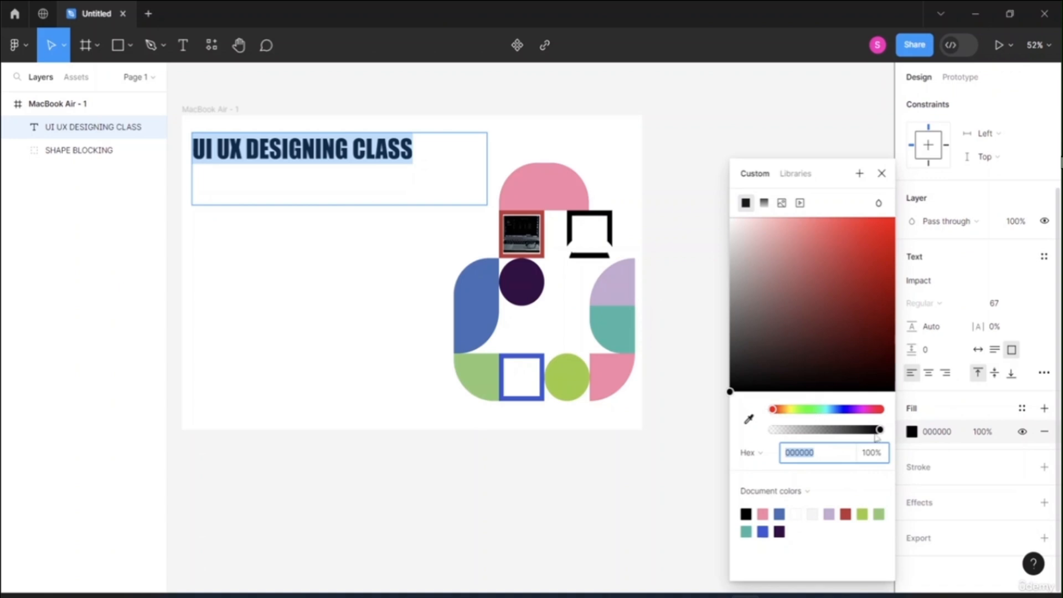
drag(879, 432, 791, 413)
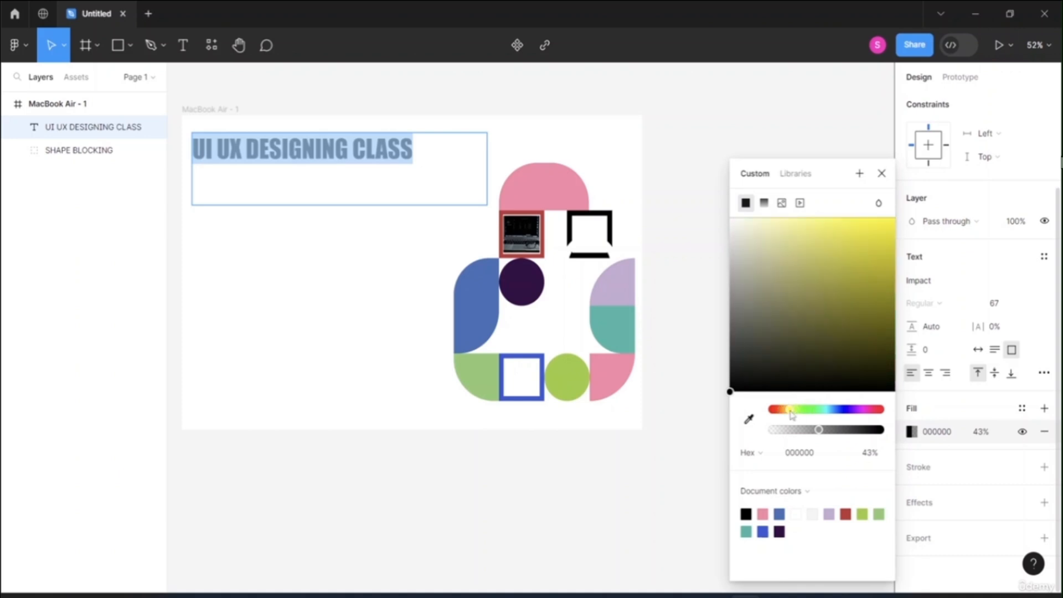
click(832, 292)
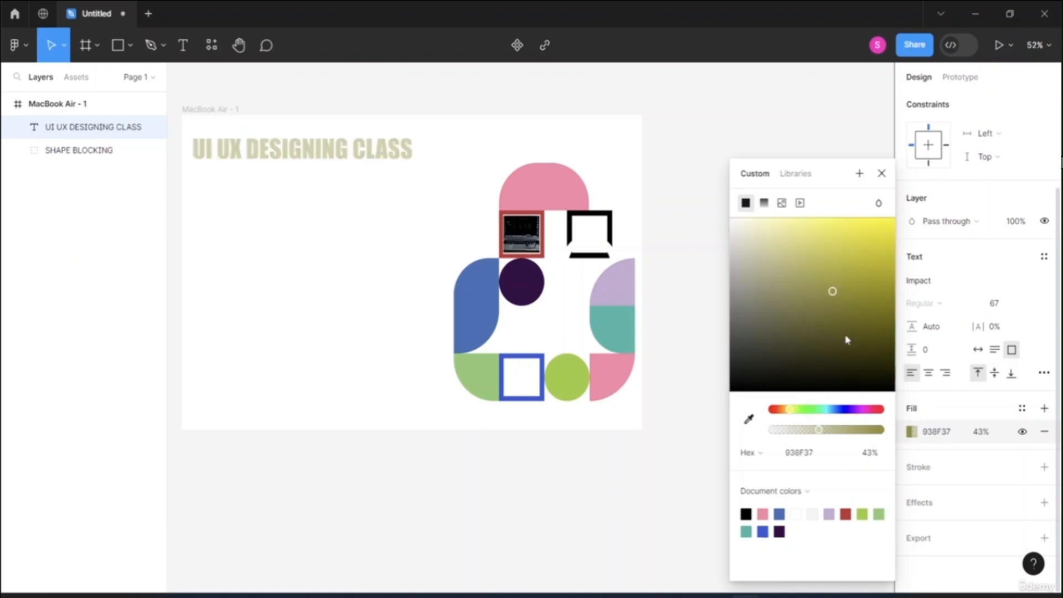
drag(832, 292, 875, 272)
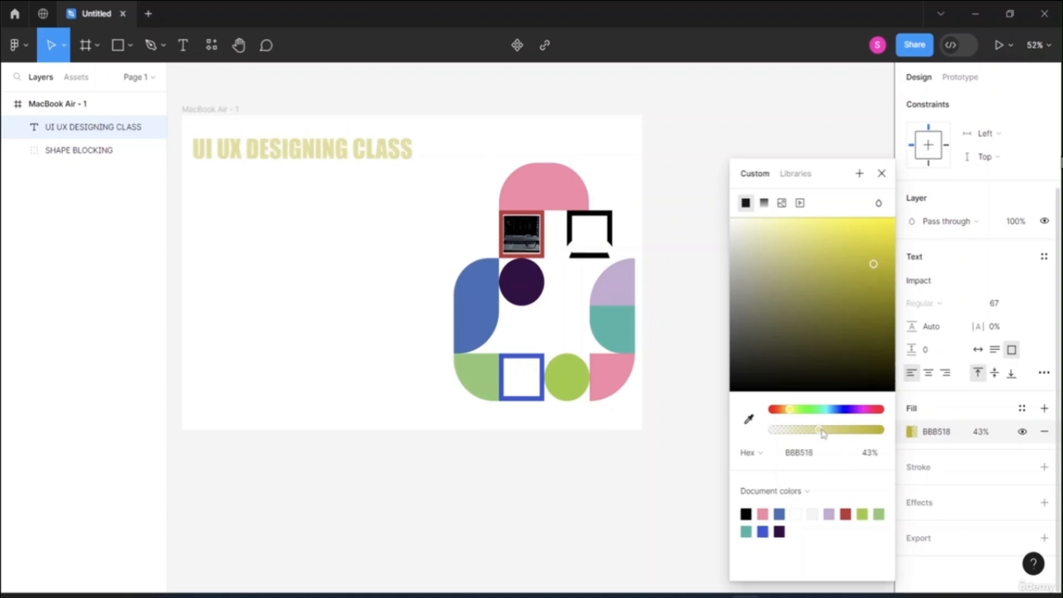
drag(819, 430, 844, 431)
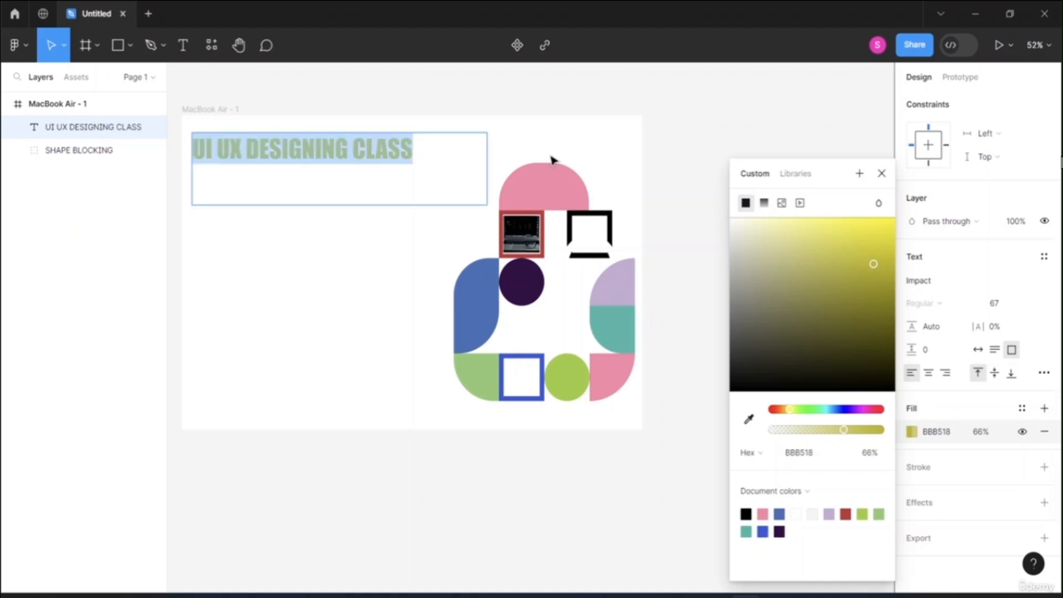
click(457, 185)
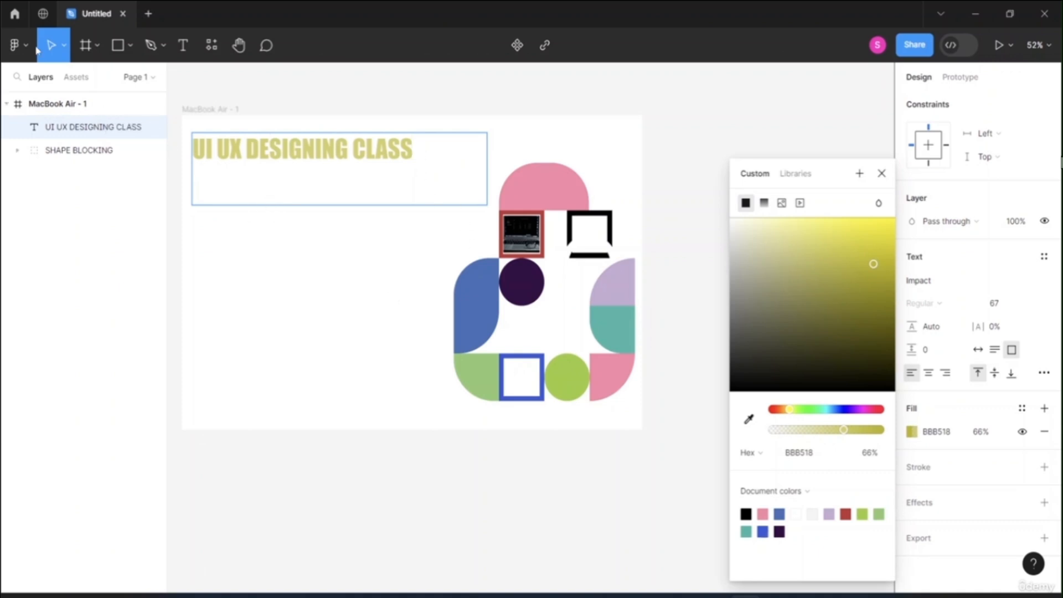
click(182, 45)
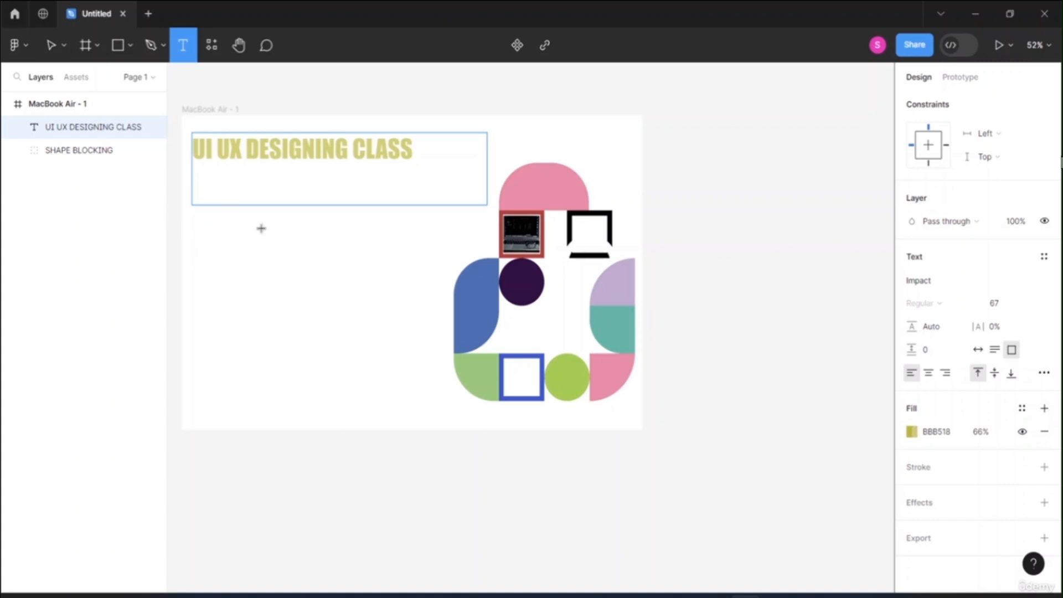
drag(197, 244, 442, 365)
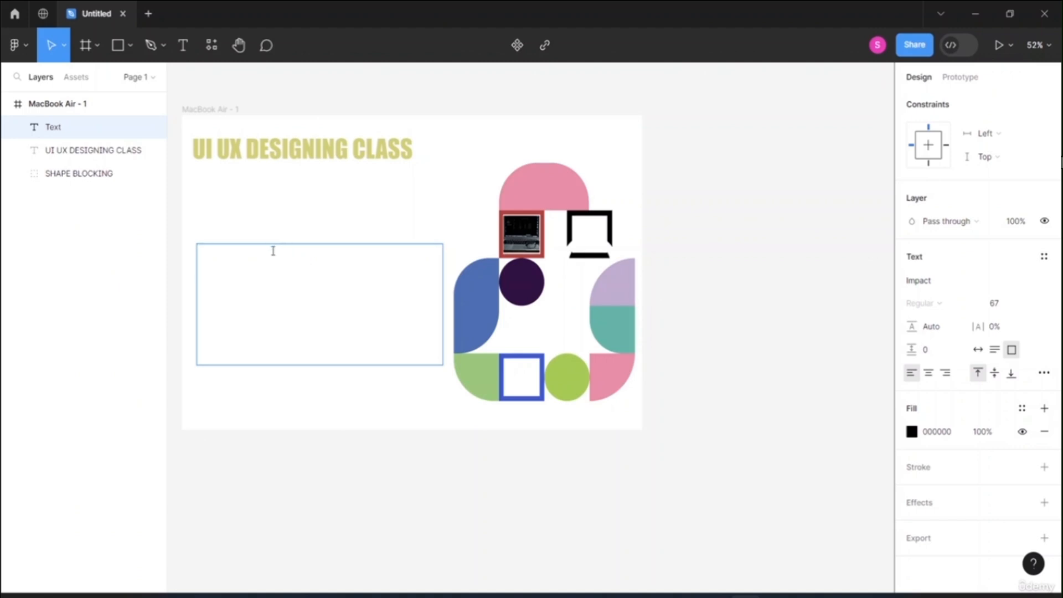
key(Escape)
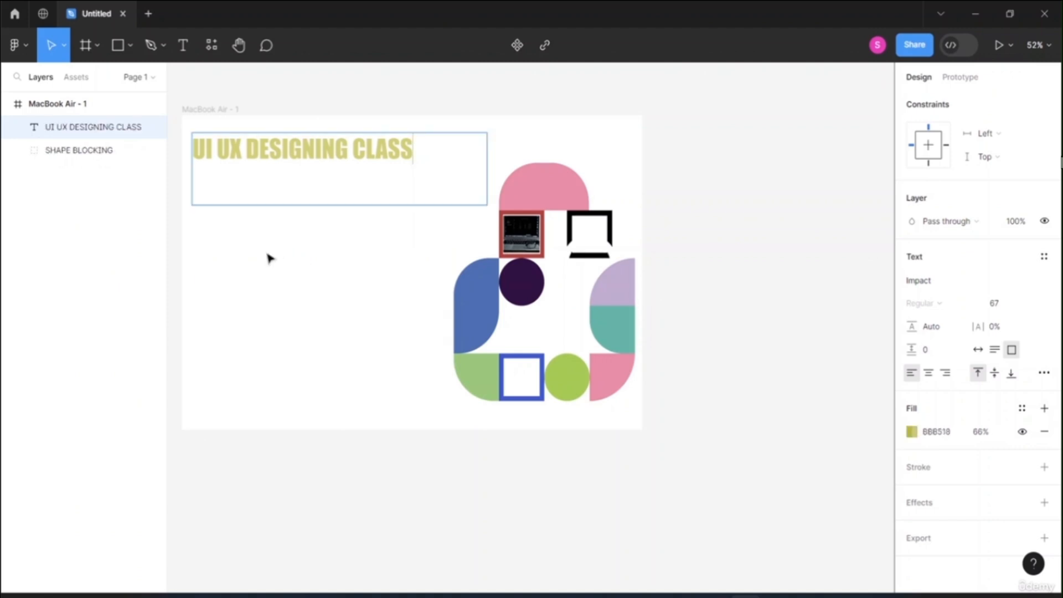
- Add a text box below the heading, beside the shapes, reading "UNLEASH YOUR POWER" with "OF DESIGNING" on the second line
click(183, 45)
drag(201, 224, 441, 300)
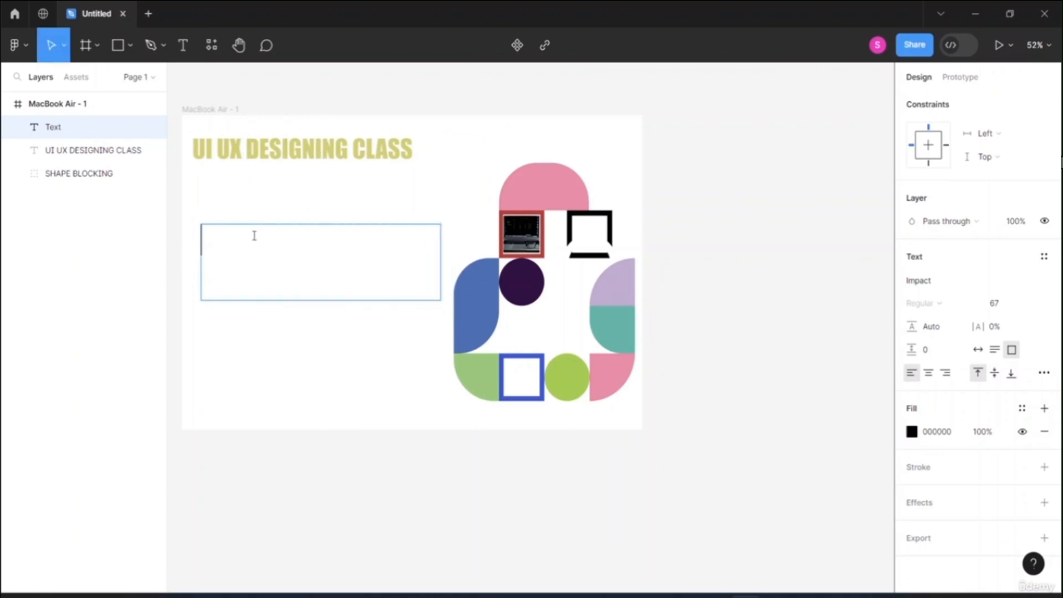
text(UNLE)
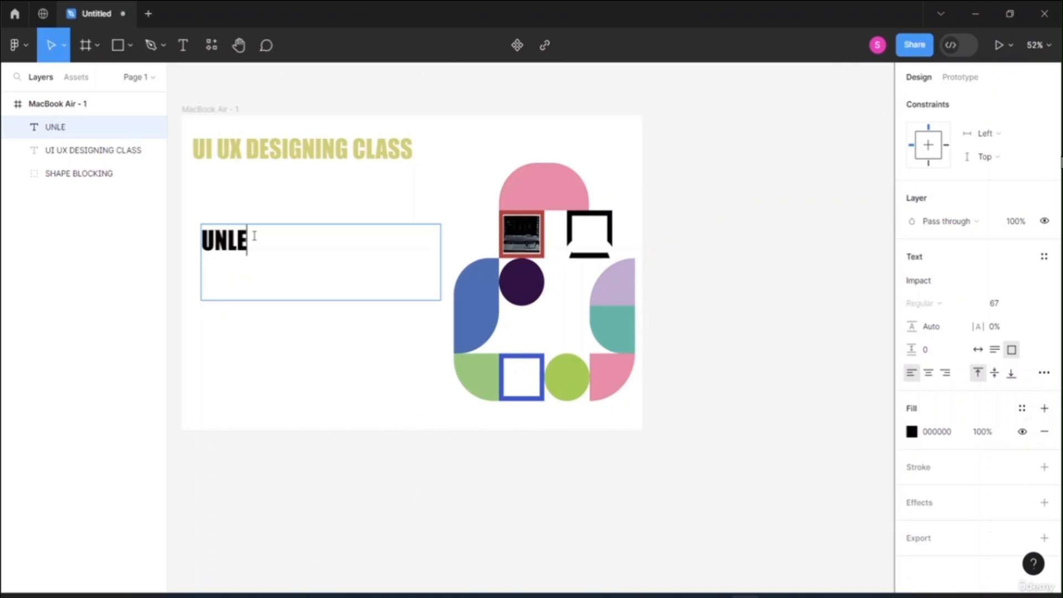
text(ash)
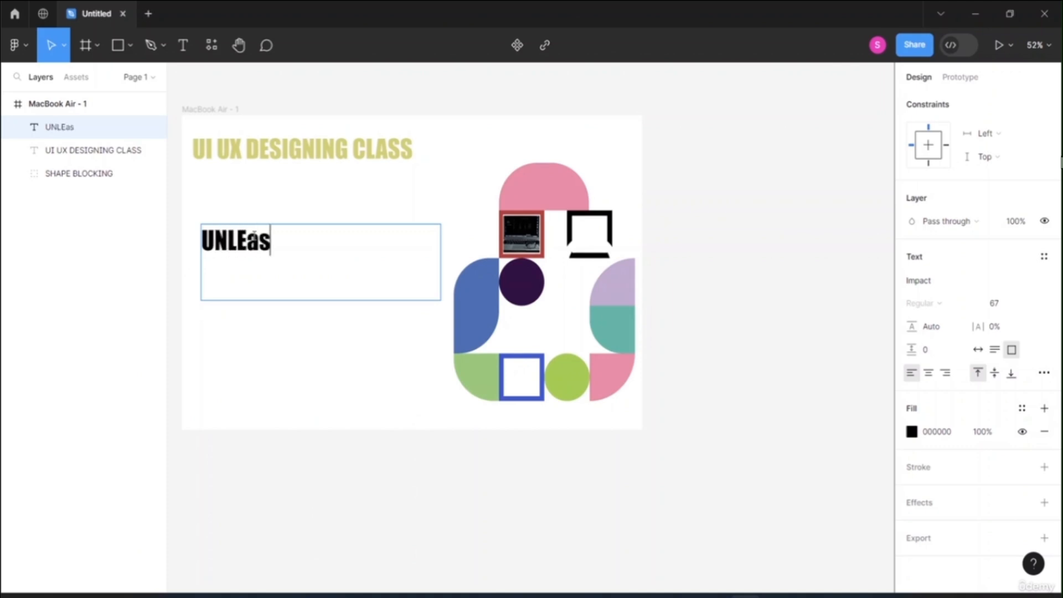
key(BackSpace)
key(BackSpace)
key(BackSpace)
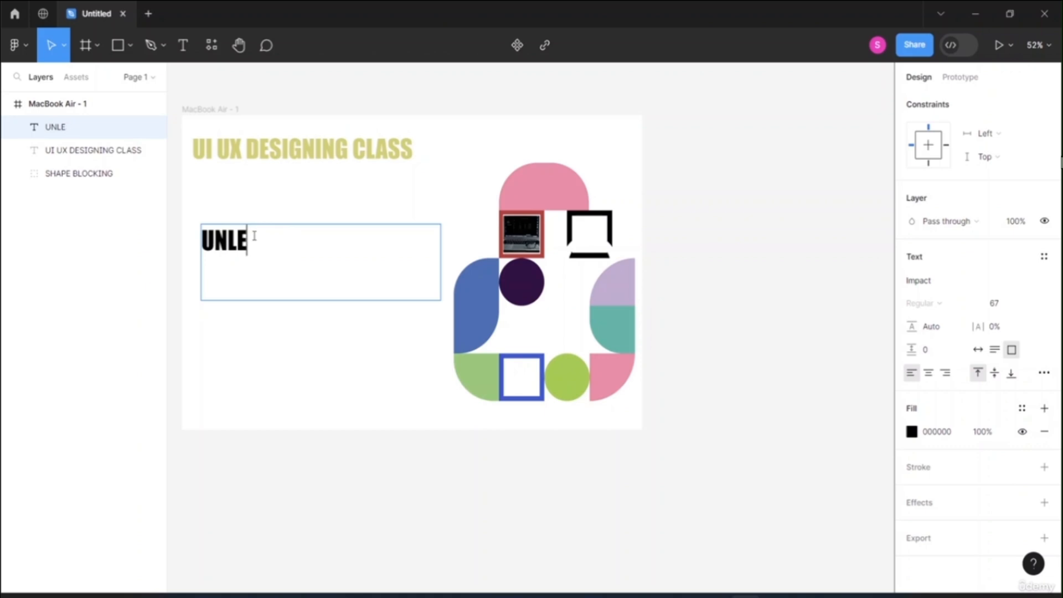
text(ASH)
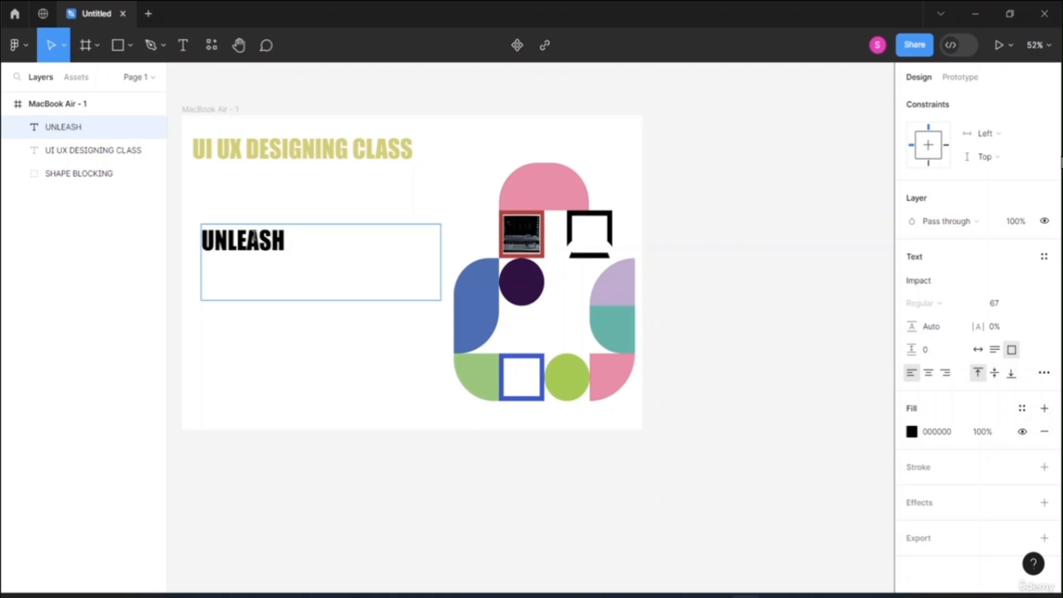
text( YOUR )
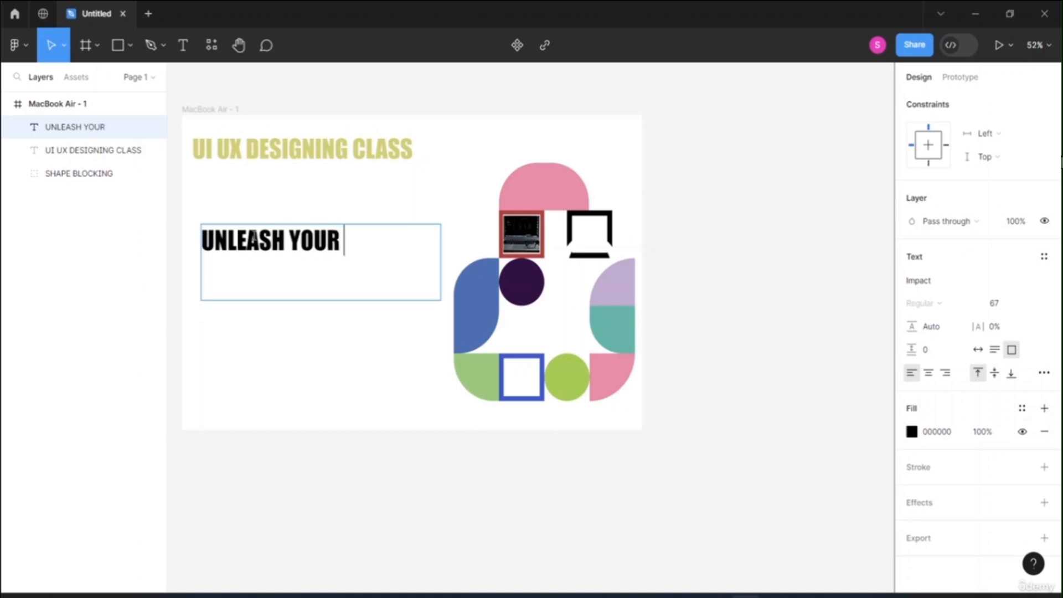
text(O)
key(BackSpace)
text(POWETR)
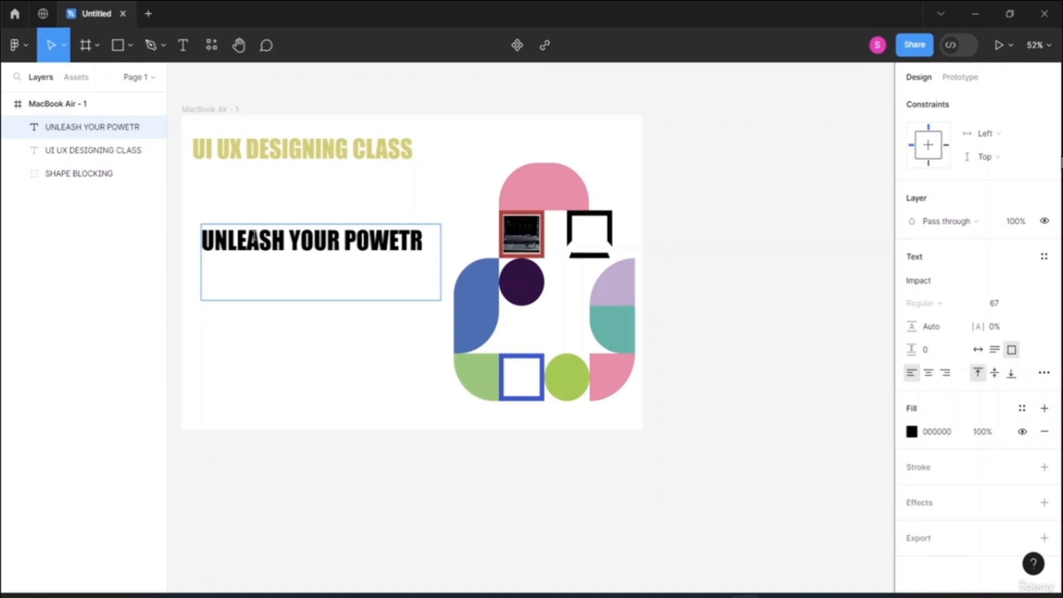
key(BackSpace)
key(BackSpace)
text(R)
key(Return)
text(OF DES)
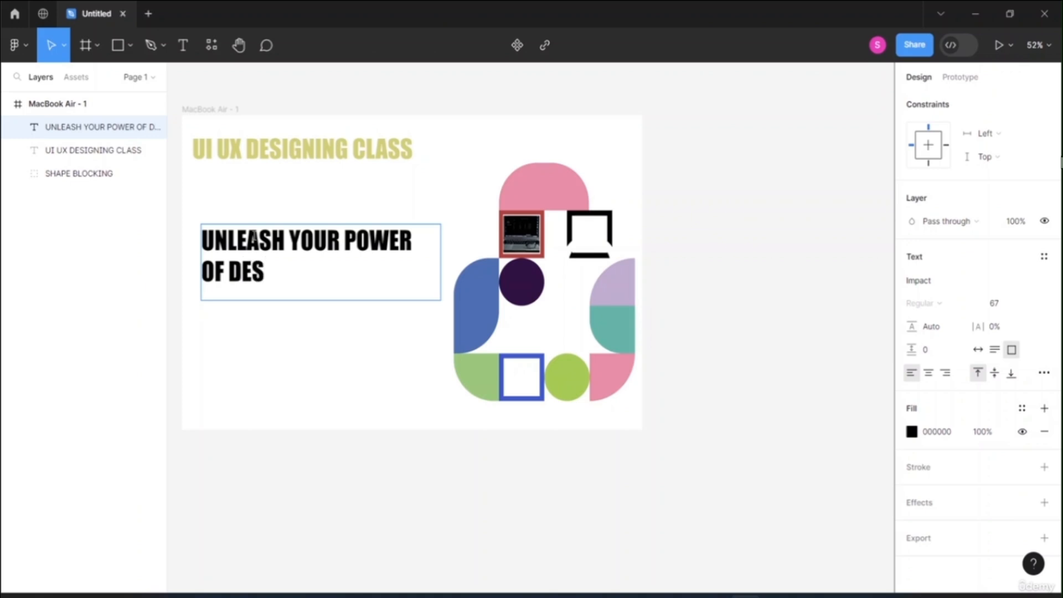
text(IGNING)
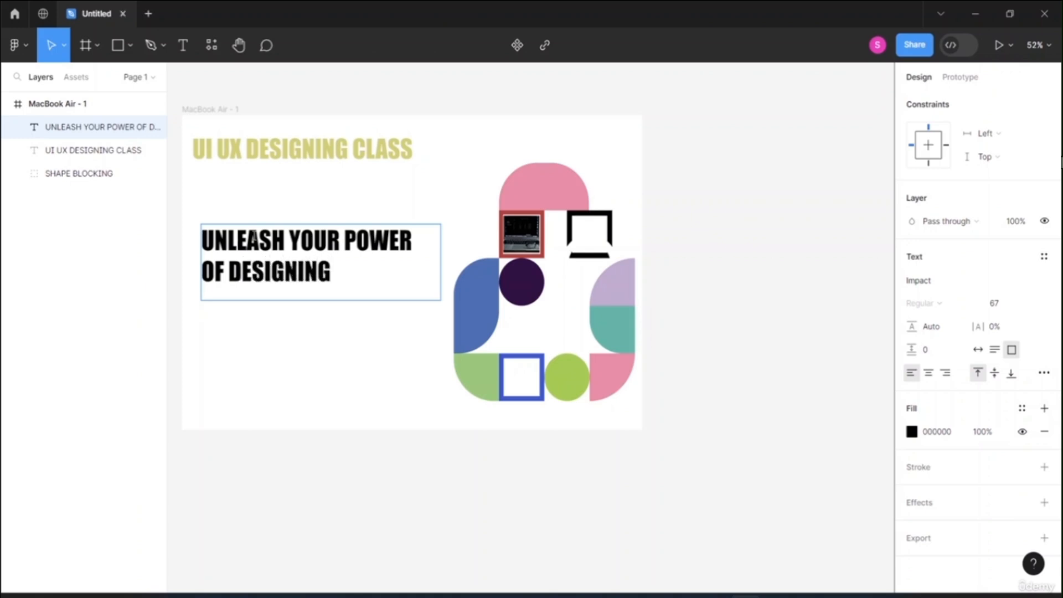
- Centre-align both lines of the "UNLEASH YOUR POWER OF DESIGNING" text
drag(336, 277, 191, 246)
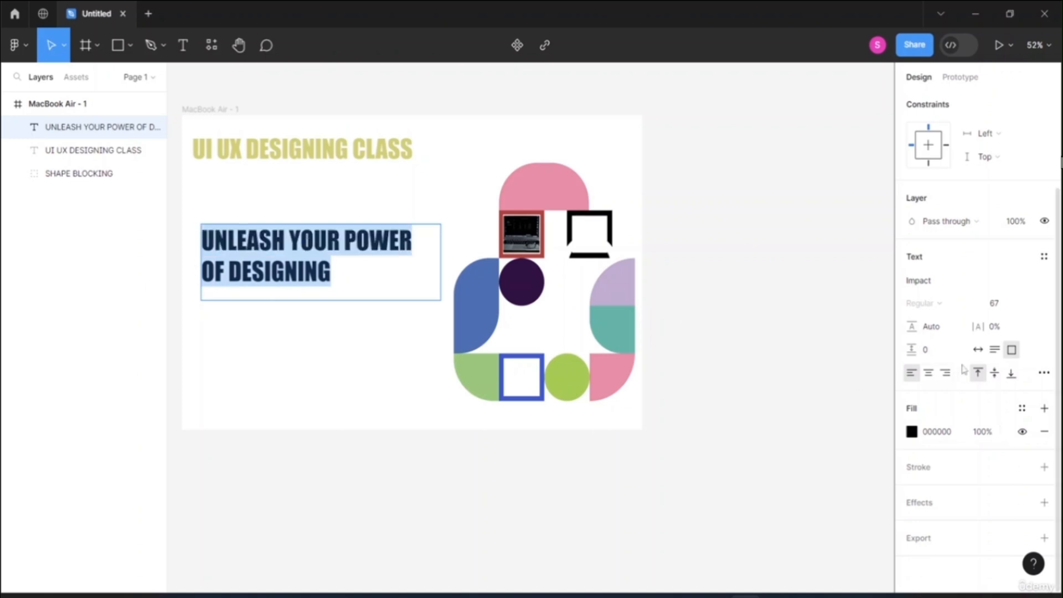
click(928, 372)
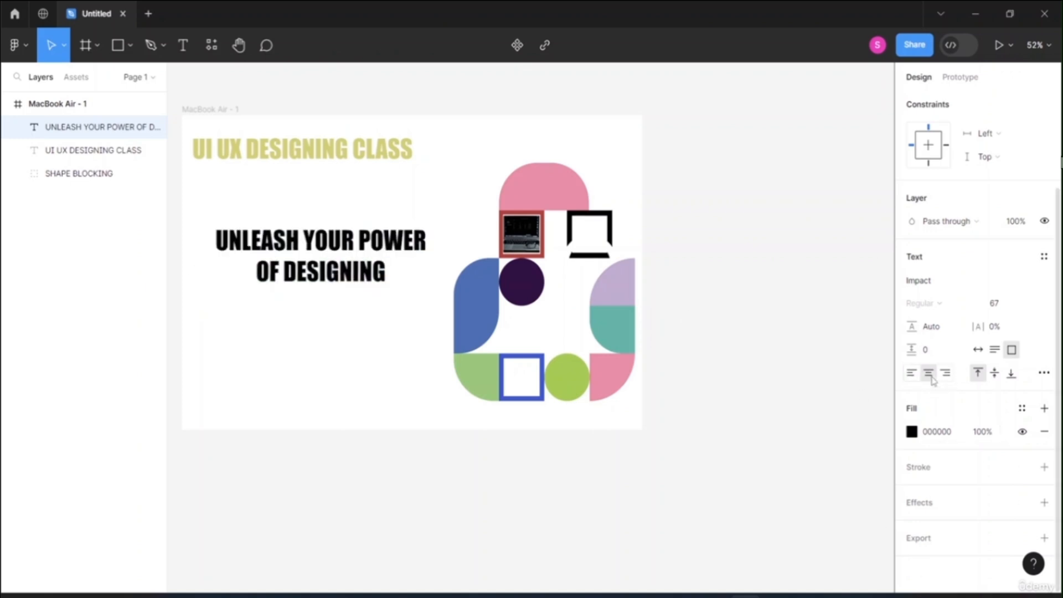
- Set the letter spacing of the whole "UNLEASH YOUR POWER OF DESIGNING" text to 23.5%
double_click(389, 272)
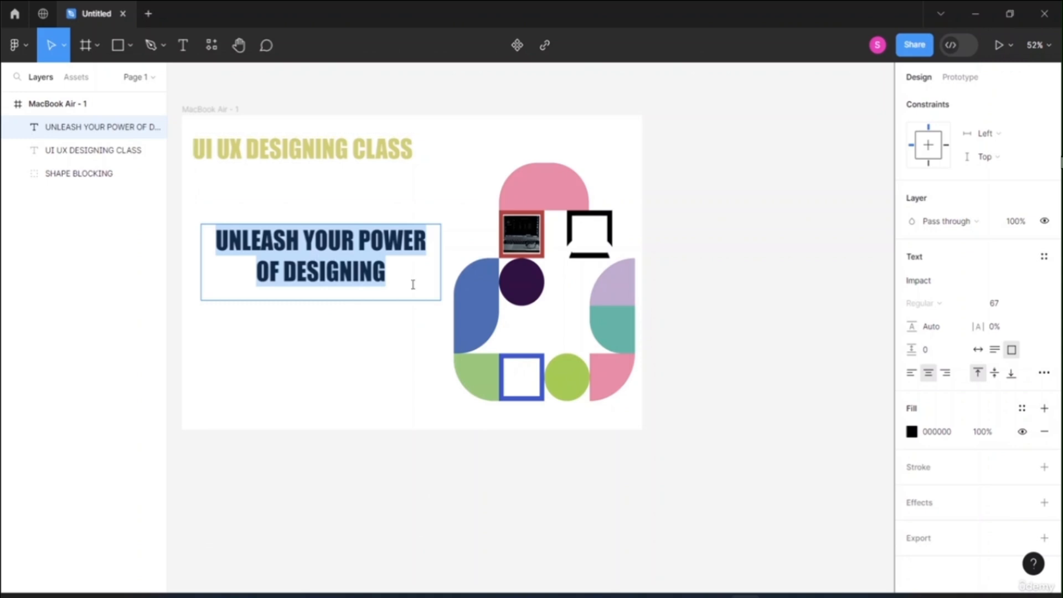
click(432, 284)
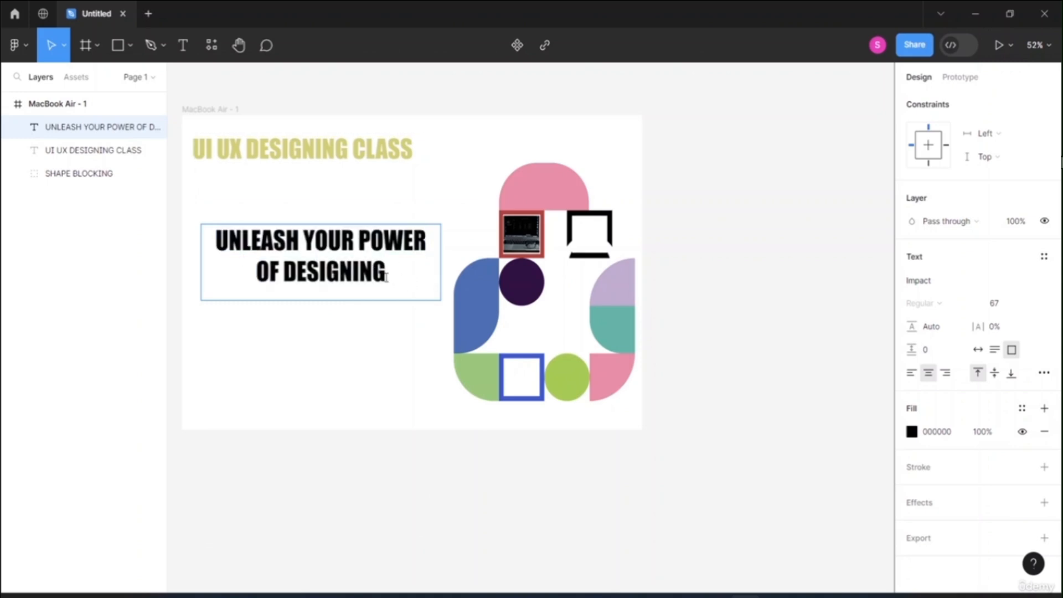
drag(393, 275, 217, 232)
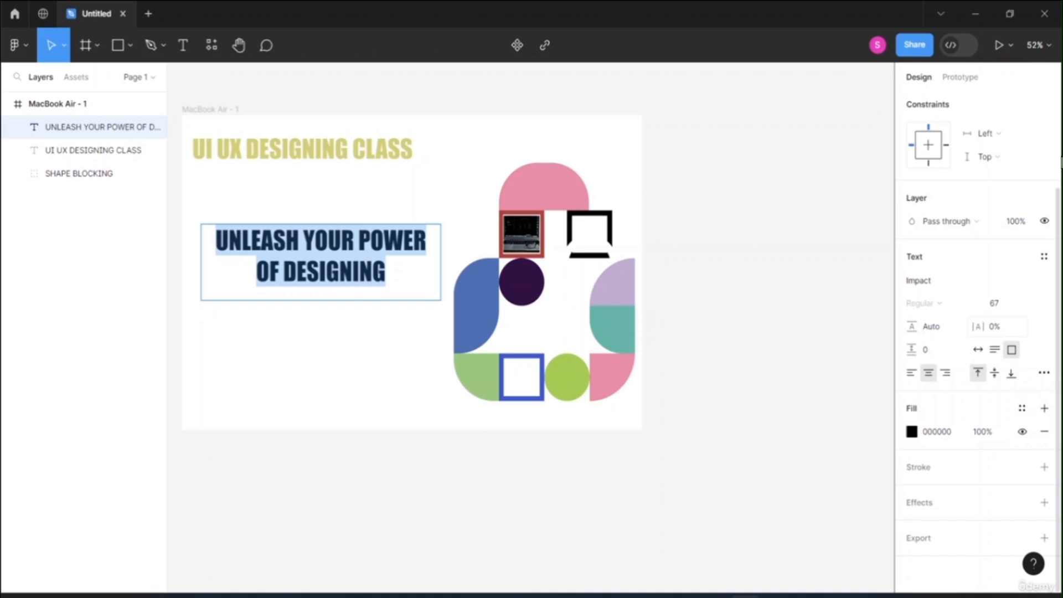
drag(976, 326, 1008, 335)
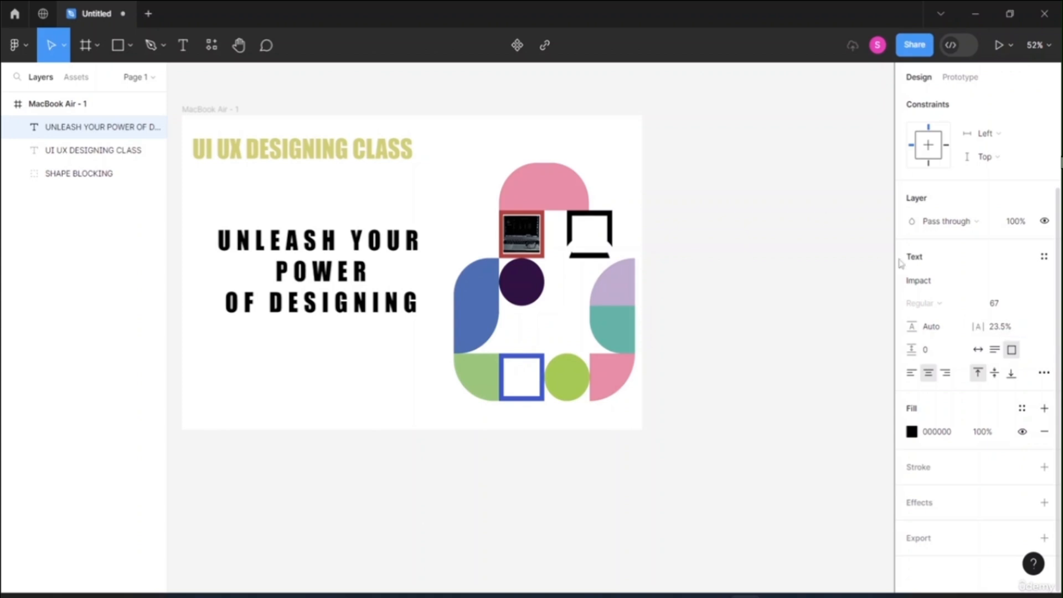
- Move the "UI UX DESIGNING CLASS" heading slightly to the right along the frame's upper edge, above the tagline
click(322, 161)
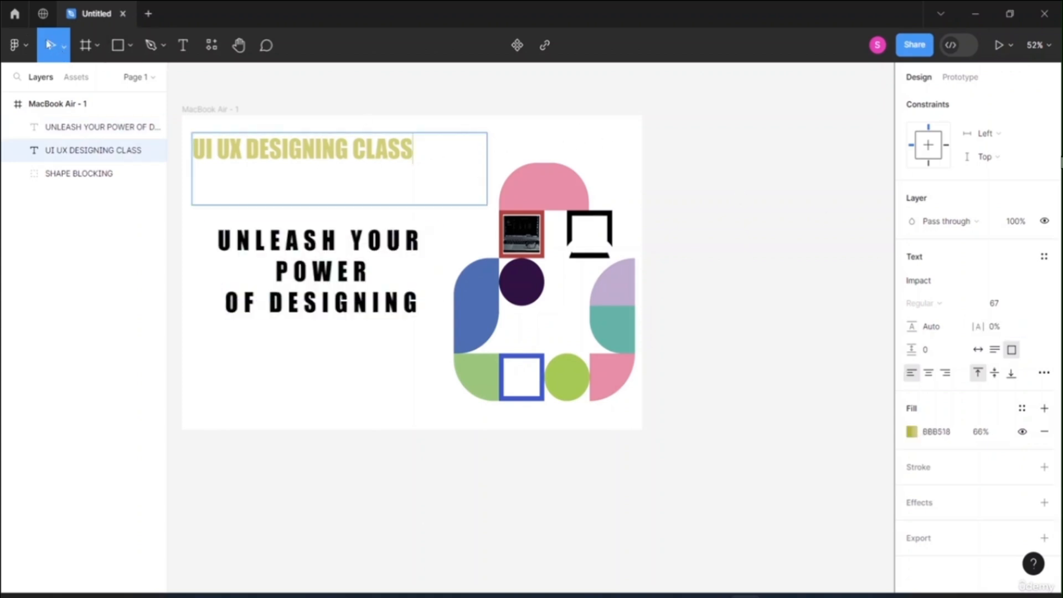
click(63, 48)
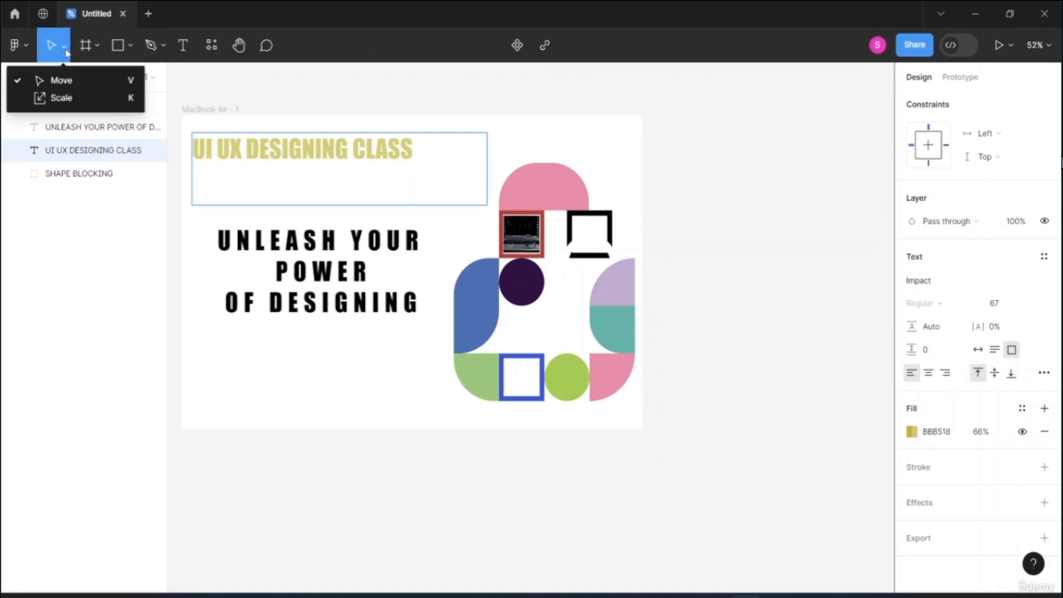
click(452, 154)
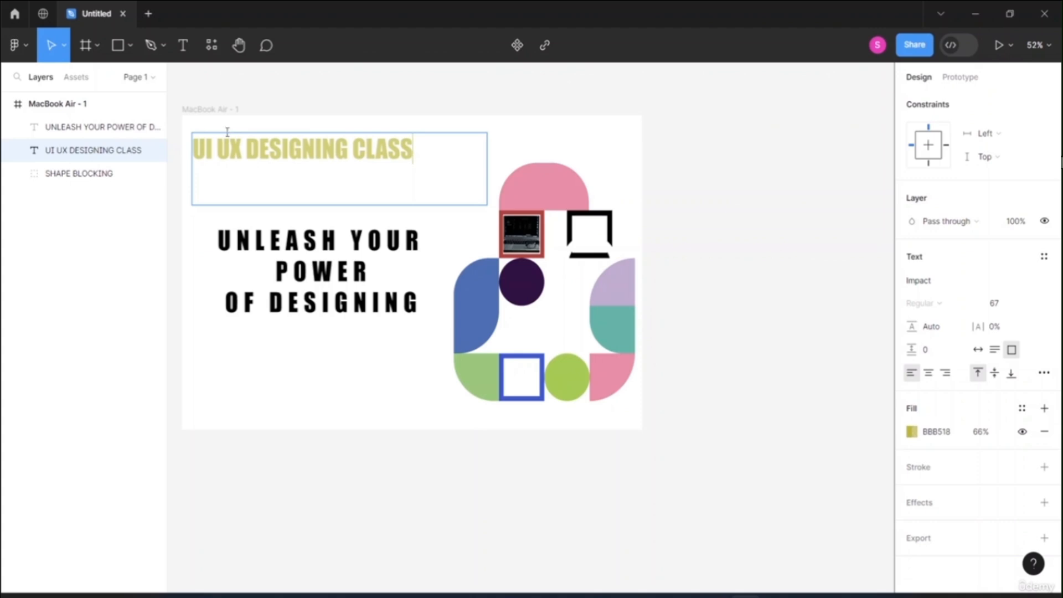
key(Escape)
click(261, 126)
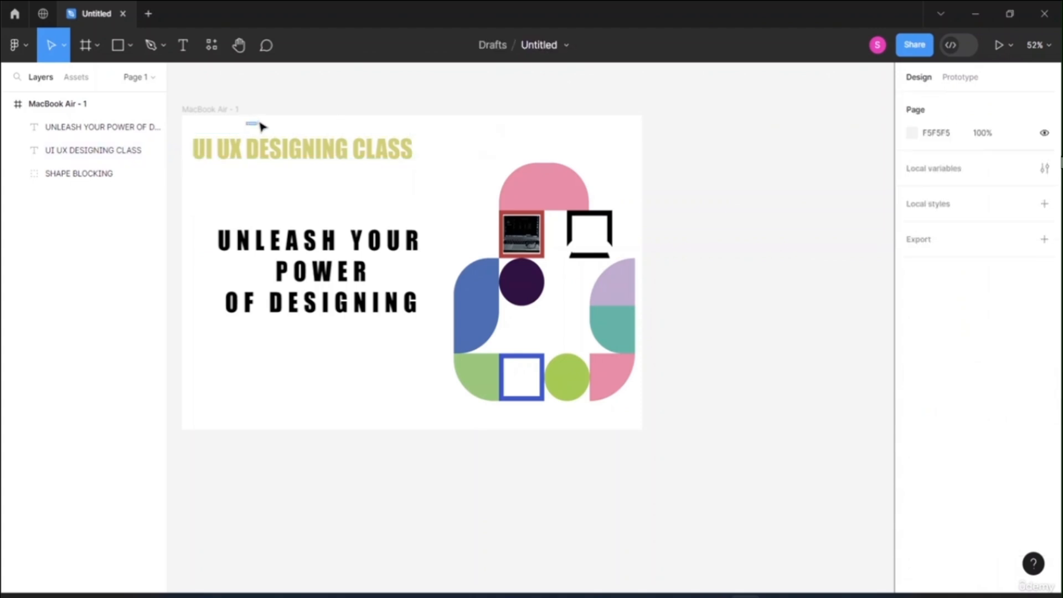
click(246, 136)
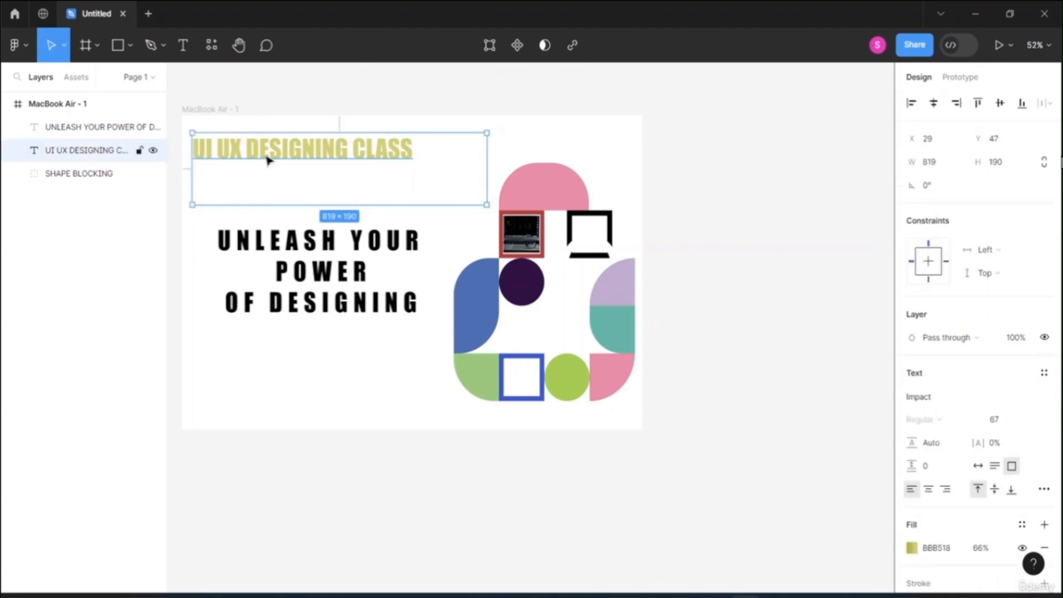
drag(267, 161, 302, 158)
click(312, 105)
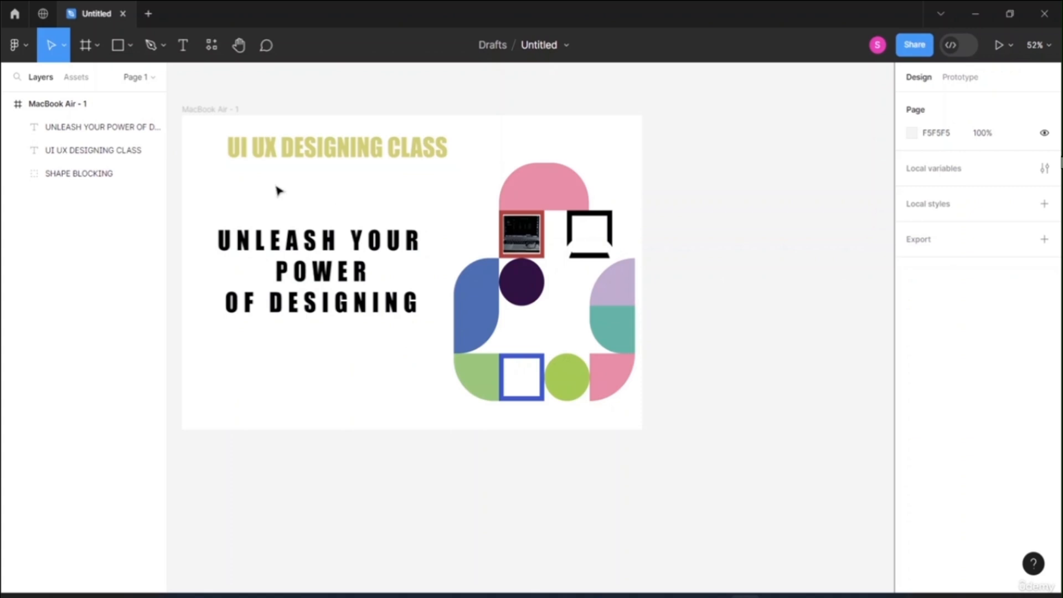
- Change the MacBook Air frame's background fill to the pale pink F8EFEF
click(201, 109)
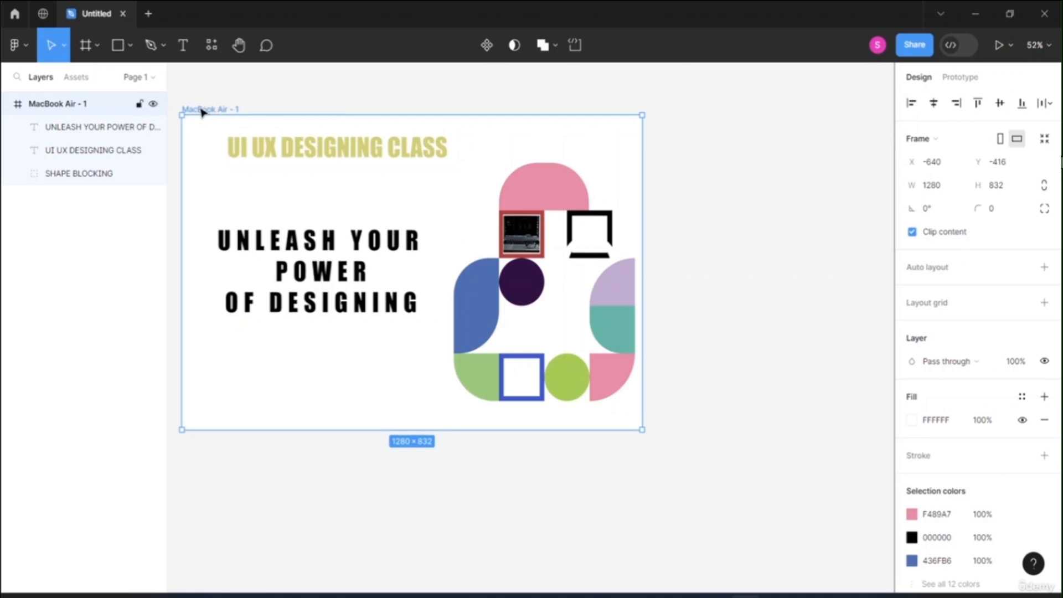
scroll(970, 479, down, 3)
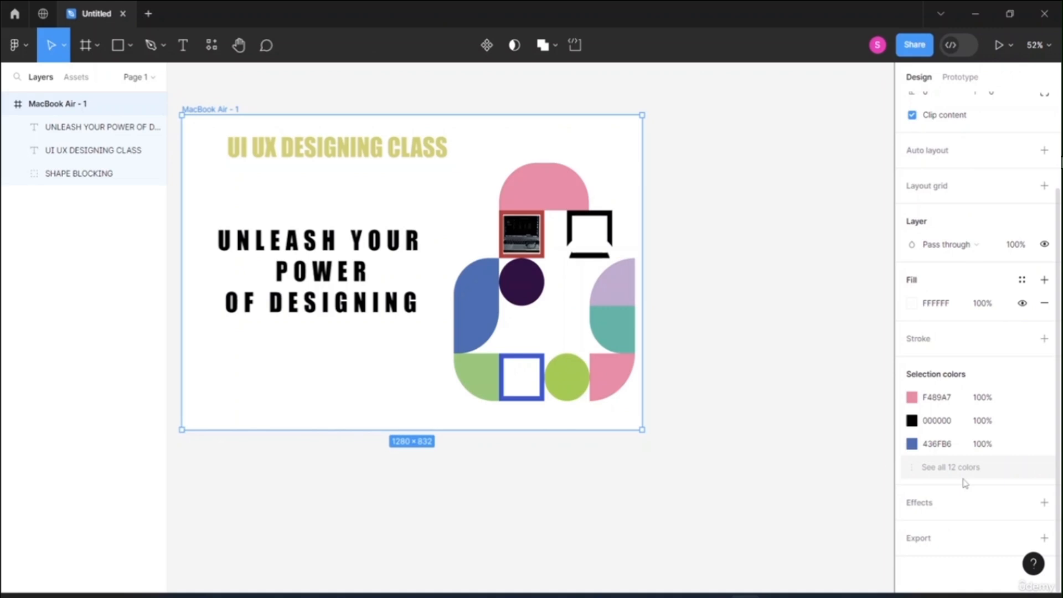
scroll(961, 484, up, 3)
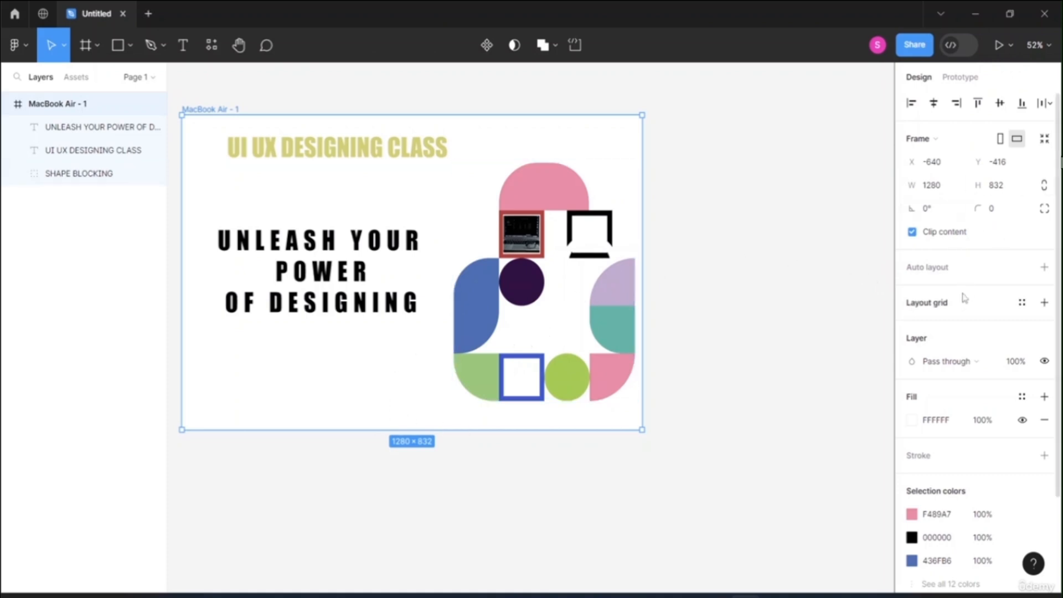
click(912, 420)
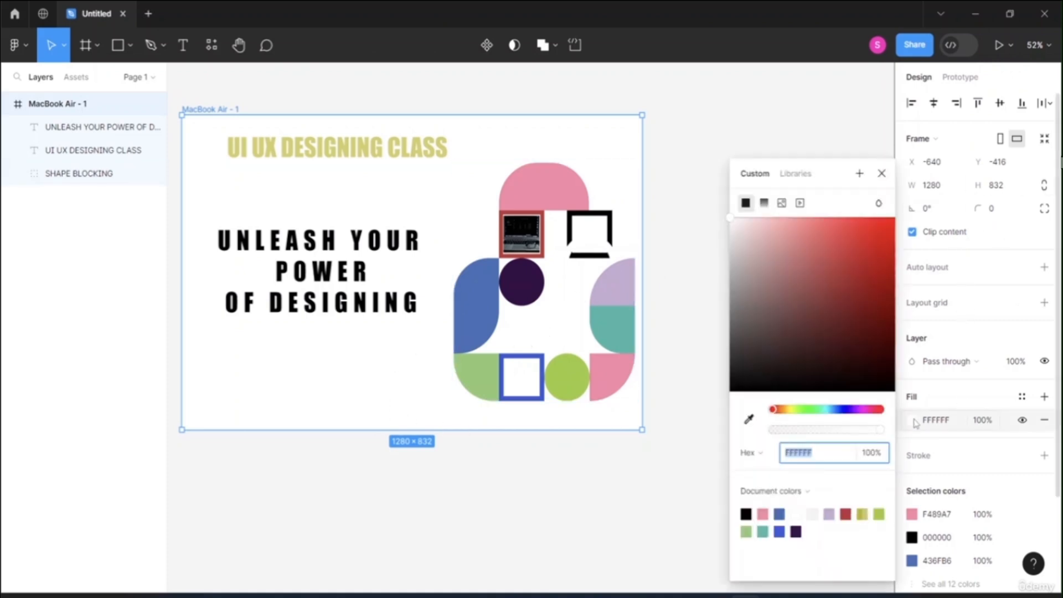
click(823, 265)
mouse_move(827, 309)
mouse_down()
mouse_move(771, 323)
mouse_move(766, 358)
mouse_move(805, 357)
mouse_move(813, 299)
mouse_up()
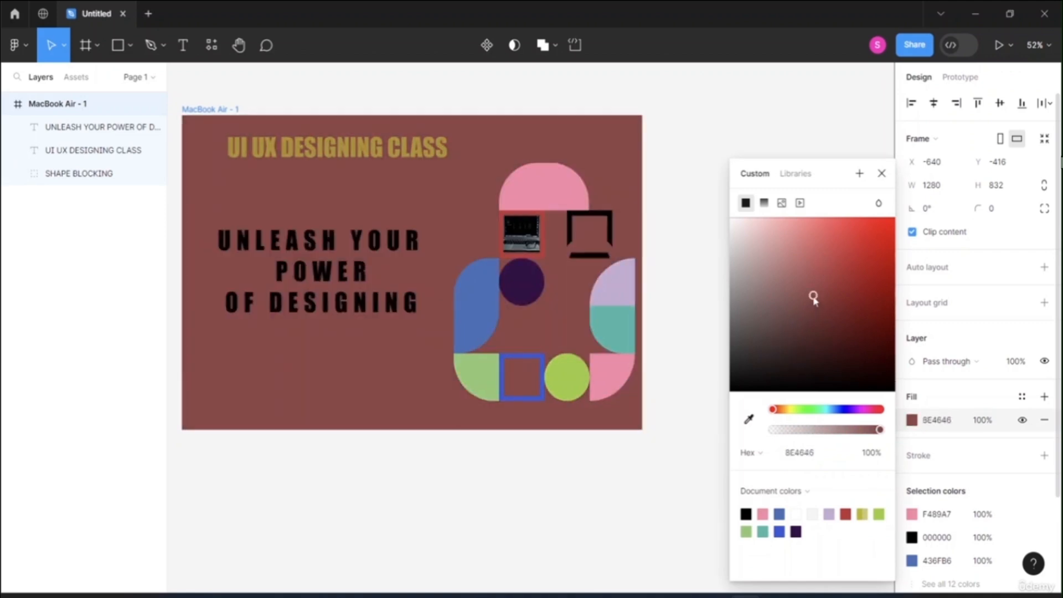
click(848, 247)
click(865, 218)
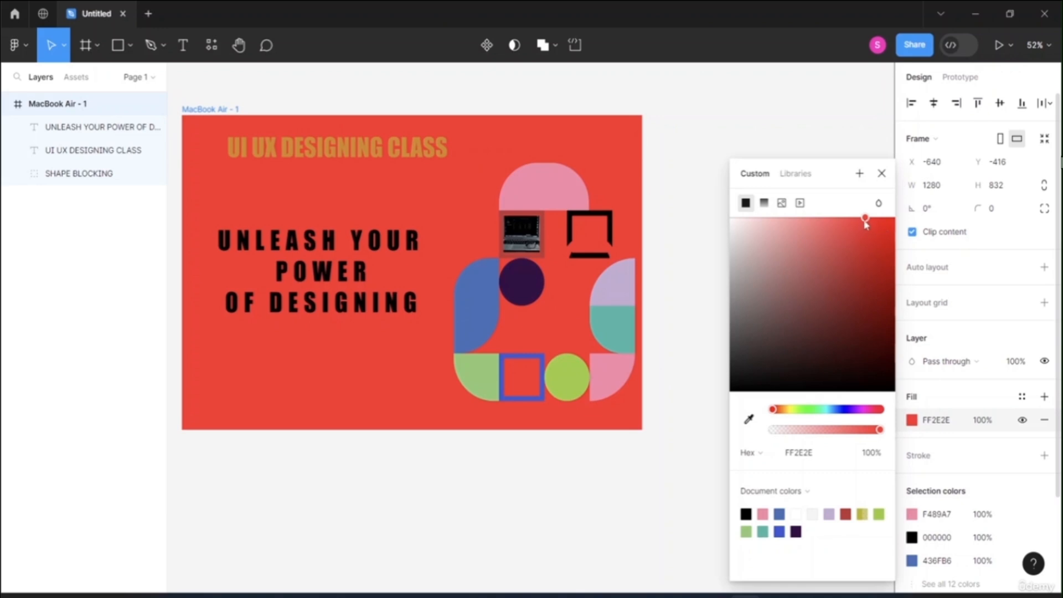
drag(865, 220, 737, 231)
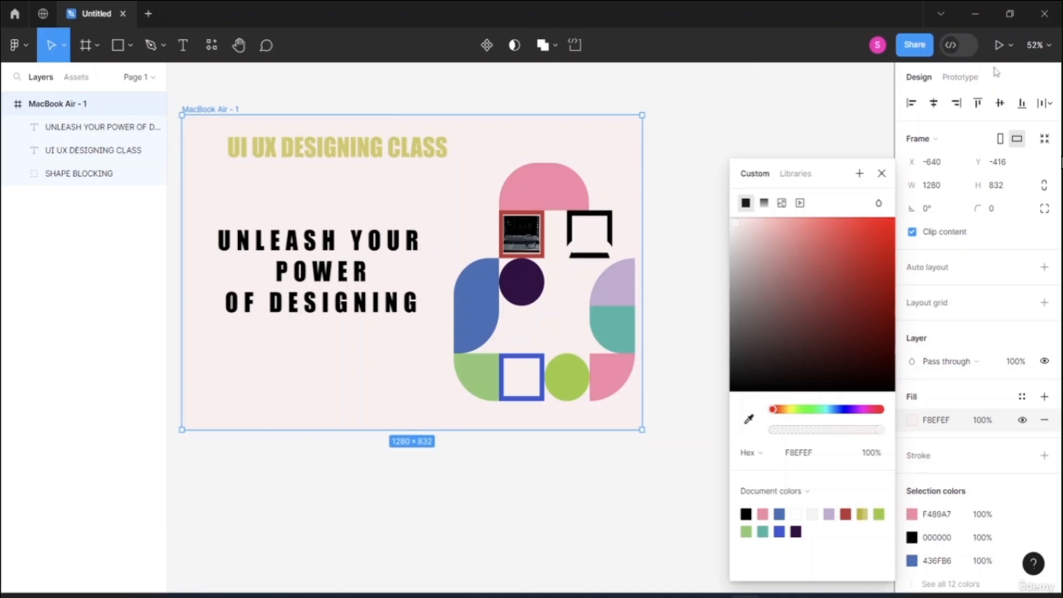
- Bring up the prototyping options for the MacBook Air frame
click(960, 79)
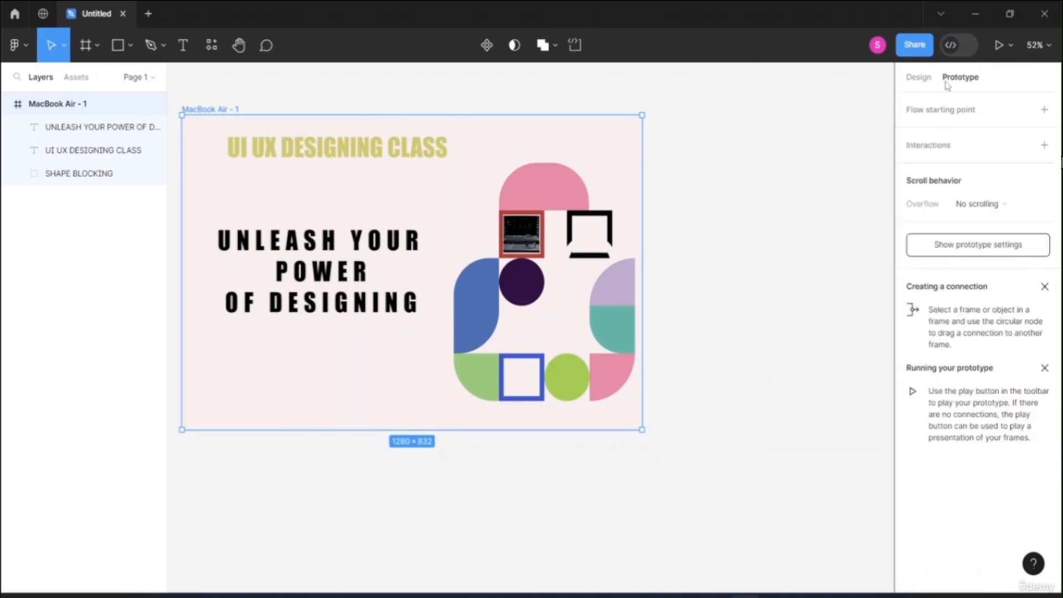